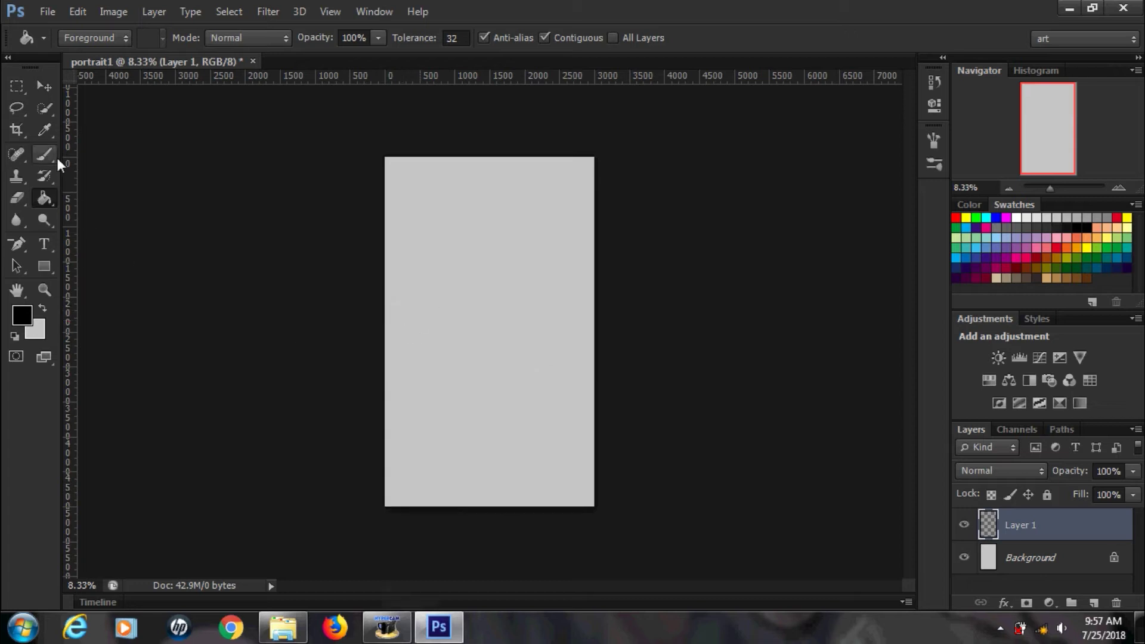
Step: Brush a round head circle with vertical and horizontal cross guidelines
{"action": "left_click_drag", "start_coordinate": [1050, 188], "coordinate": [1056, 188]}
{"action": "mouse_move", "coordinate": [408, 224]}
{"action": "left_mouse_down"}
{"action": "mouse_move", "coordinate": [547, 125]}
{"action": "mouse_move", "coordinate": [408, 224]}
{"action": "left_mouse_up"}
{"action": "mouse_move", "coordinate": [500, 110]}
{"action": "left_mouse_down"}
{"action": "mouse_move", "coordinate": [507, 314]}
{"action": "mouse_move", "coordinate": [501, 108]}
{"action": "mouse_move", "coordinate": [489, 149]}
{"action": "left_mouse_up"}
{"action": "left_click_drag", "start_coordinate": [404, 209], "coordinate": [477, 222]}
{"action": "left_click_drag", "start_coordinate": [494, 238], "coordinate": [610, 220]}
{"action": "left_click_drag", "start_coordinate": [411, 232], "coordinate": [611, 224]}
Step: Sketch the jaw and chin strokes at the head's lower left
{"action": "mouse_move", "coordinate": [426, 250]}
{"action": "left_mouse_down"}
{"action": "mouse_move", "coordinate": [435, 298]}
{"action": "mouse_move", "coordinate": [483, 380]}
{"action": "left_mouse_up"}
{"action": "left_click_drag", "start_coordinate": [498, 377], "coordinate": [541, 368]}
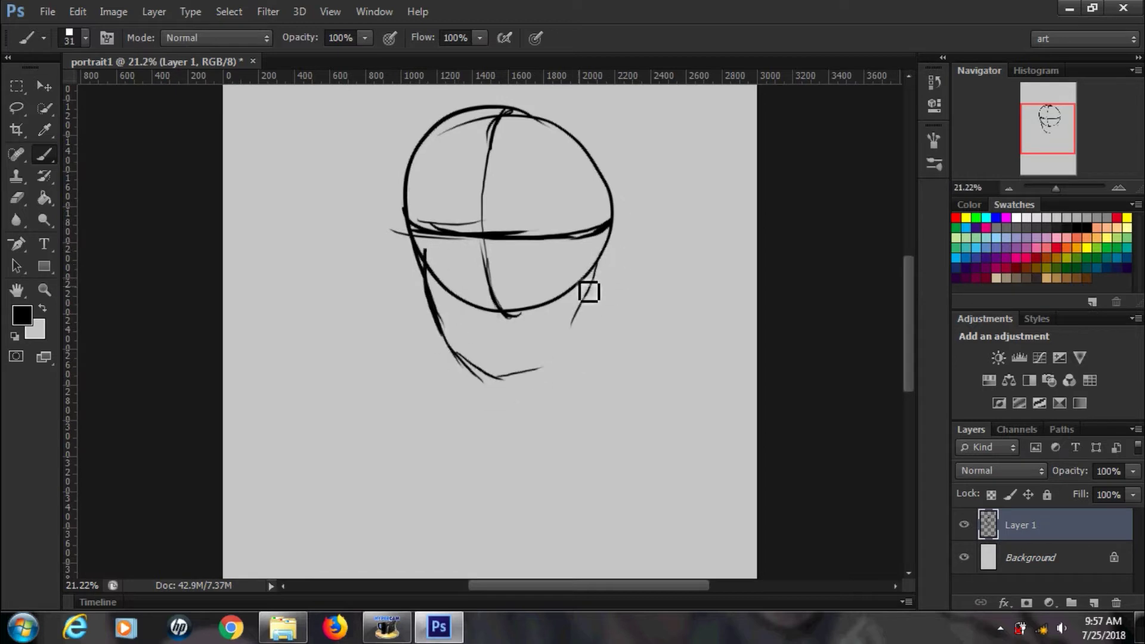
{"action": "key", "text": "e"}
{"action": "left_click_drag", "start_coordinate": [430, 263], "coordinate": [525, 370]}
{"action": "key", "text": "b"}
{"action": "left_click_drag", "start_coordinate": [411, 224], "coordinate": [453, 298]}
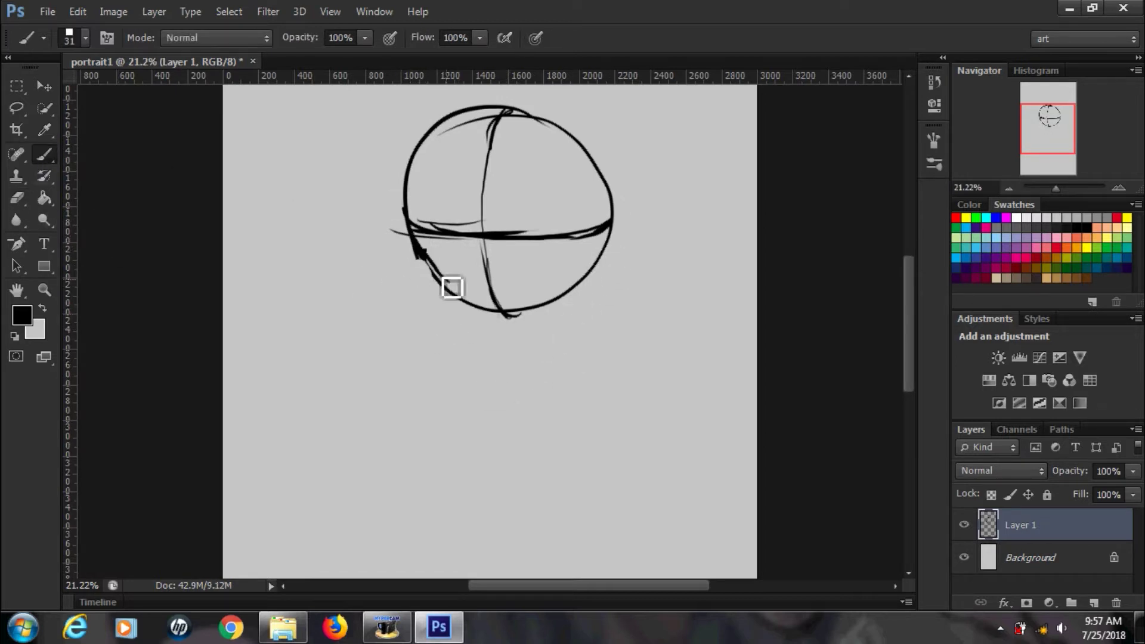
{"action": "left_click_drag", "start_coordinate": [1056, 188], "coordinate": [1057, 188]}
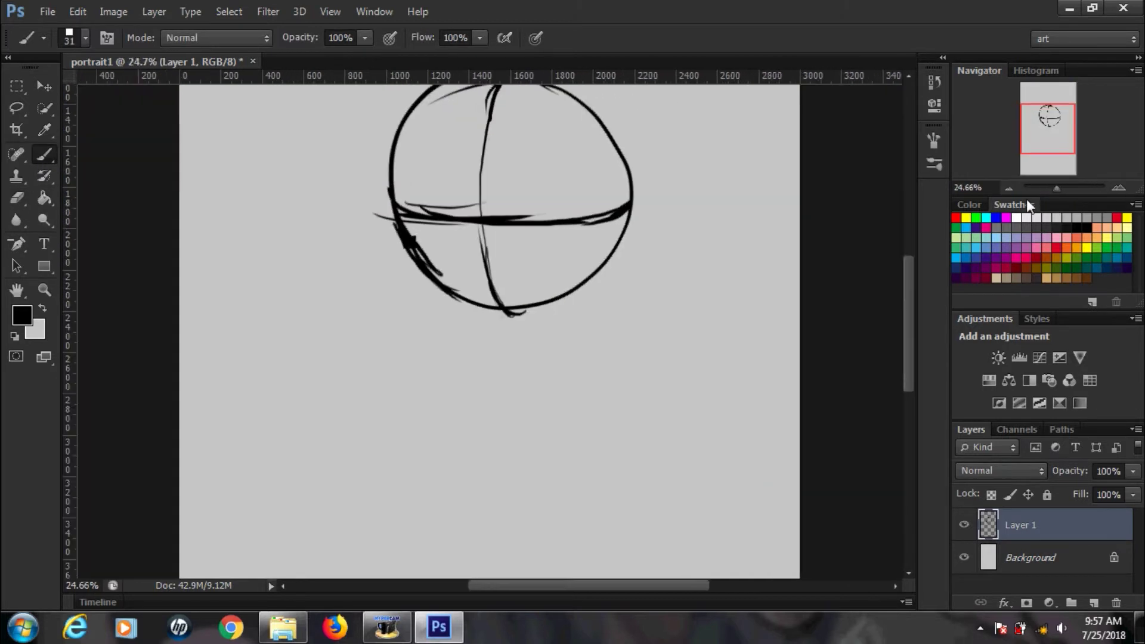
Step: Nudge the head sketch upward with Free Transform
{"action": "key", "text": "ctrl+t"}
{"action": "key", "text": "shift+Up"}
{"action": "key", "text": "shift+Up"}
{"action": "key", "text": "shift+Up"}
{"action": "key", "text": "shift+Up"}
{"action": "key", "text": "shift+Up"}
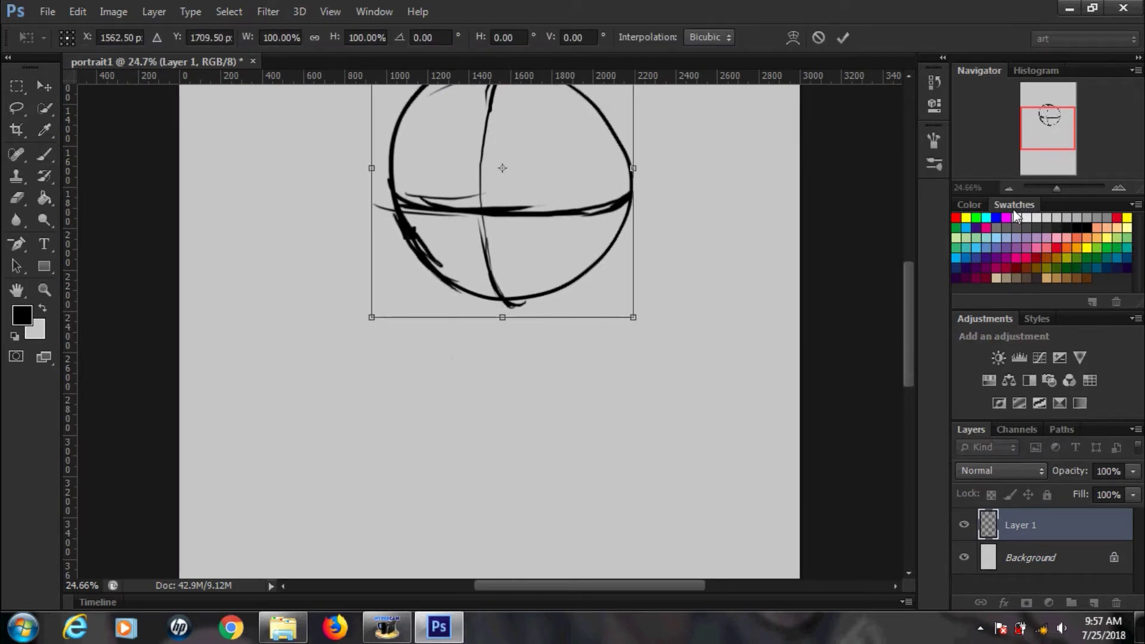
{"action": "key", "text": "shift+Up"}
{"action": "key", "text": "shift+Up"}
{"action": "key", "text": "shift+Up"}
{"action": "key", "text": "Return"}
Step: Sketch two neck lines and sloping left and right shoulder strokes below the head
{"action": "left_click_drag", "start_coordinate": [384, 387], "coordinate": [676, 303]}
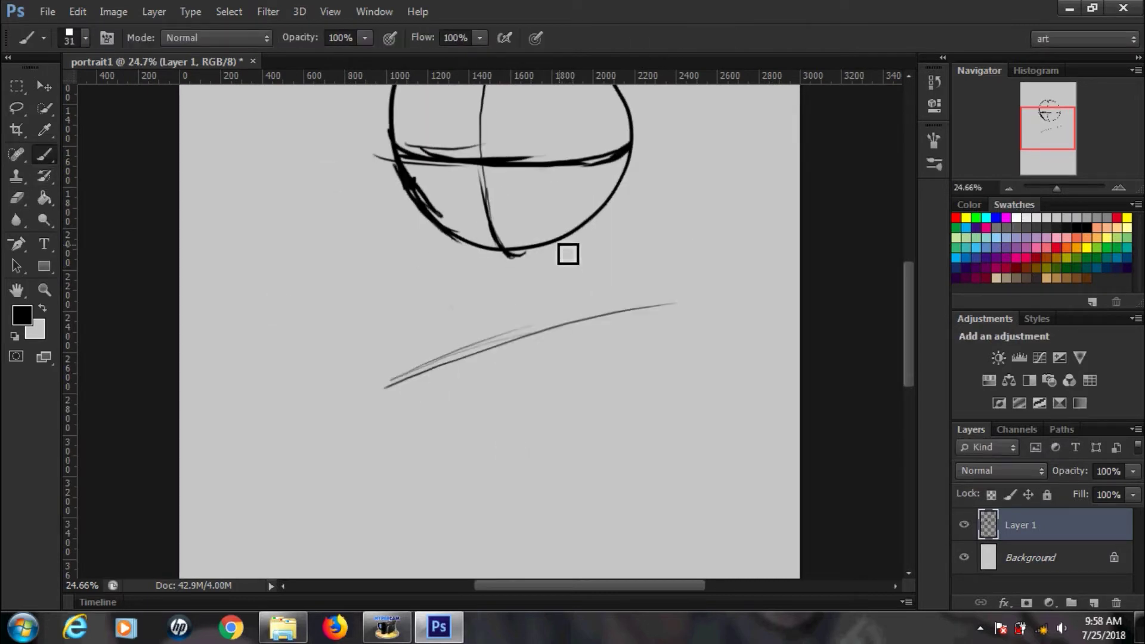
{"action": "left_click_drag", "start_coordinate": [567, 242], "coordinate": [550, 340]}
{"action": "left_click_drag", "start_coordinate": [499, 275], "coordinate": [523, 412]}
{"action": "mouse_move", "coordinate": [557, 302]}
{"action": "left_mouse_down"}
{"action": "mouse_move", "coordinate": [674, 266]}
{"action": "mouse_move", "coordinate": [723, 304]}
{"action": "left_mouse_up"}
{"action": "mouse_move", "coordinate": [393, 343]}
{"action": "left_mouse_down"}
{"action": "mouse_move", "coordinate": [480, 328]}
{"action": "mouse_move", "coordinate": [330, 455]}
{"action": "left_mouse_up"}
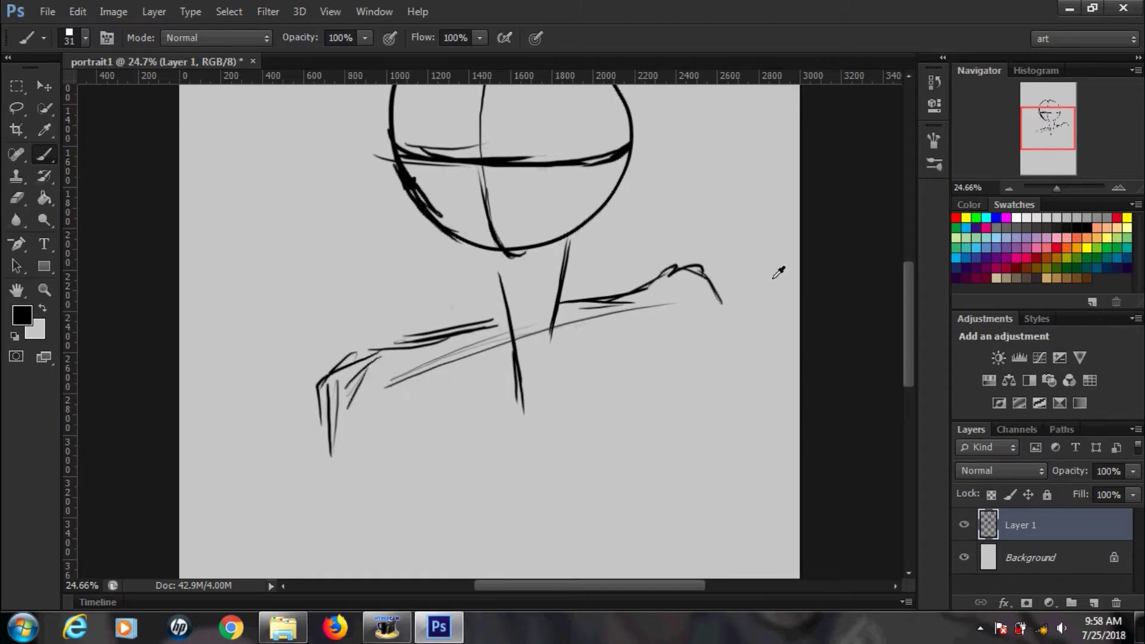
{"action": "left_click_drag", "start_coordinate": [1056, 188], "coordinate": [1049, 187]}
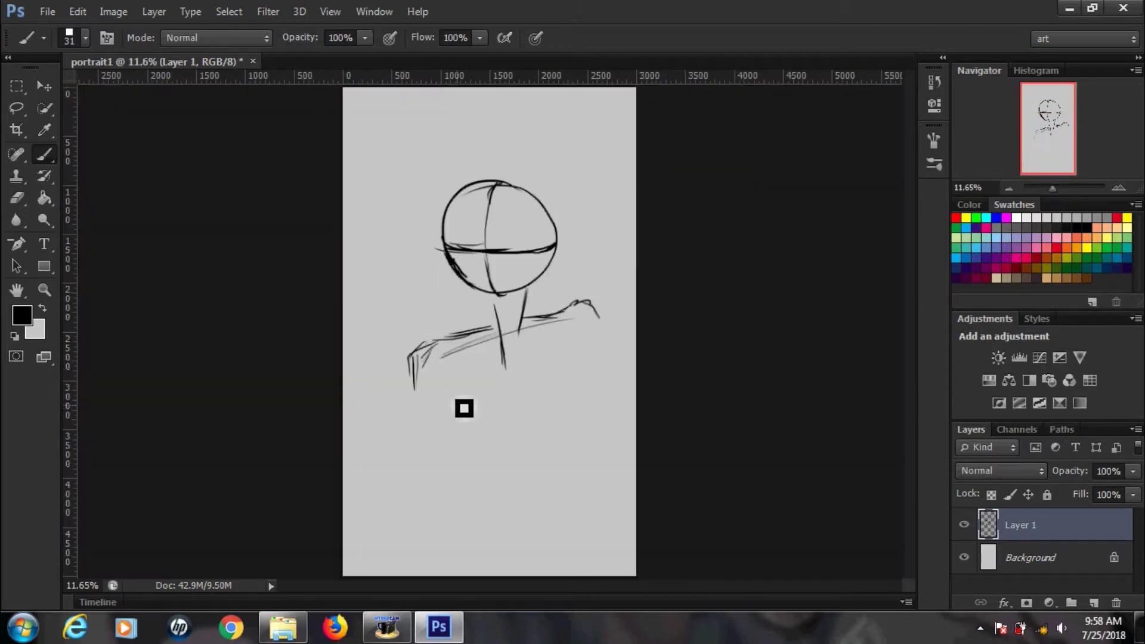
Step: Shift the whole sketch up and slightly left, then sketch a forearm and two hands
{"action": "key", "text": "ctrl+t"}
{"action": "left_click_drag", "start_coordinate": [516, 317], "coordinate": [509, 281]}
{"action": "key", "text": "Return"}
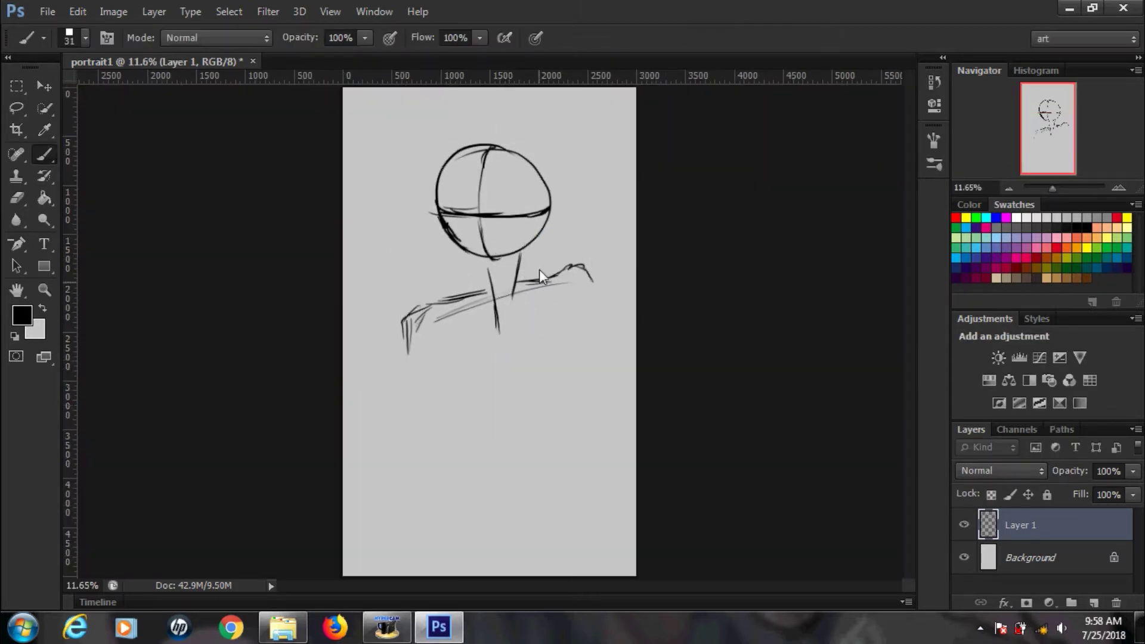
{"action": "left_click_drag", "start_coordinate": [423, 322], "coordinate": [453, 417]}
{"action": "left_click_drag", "start_coordinate": [442, 259], "coordinate": [425, 287]}
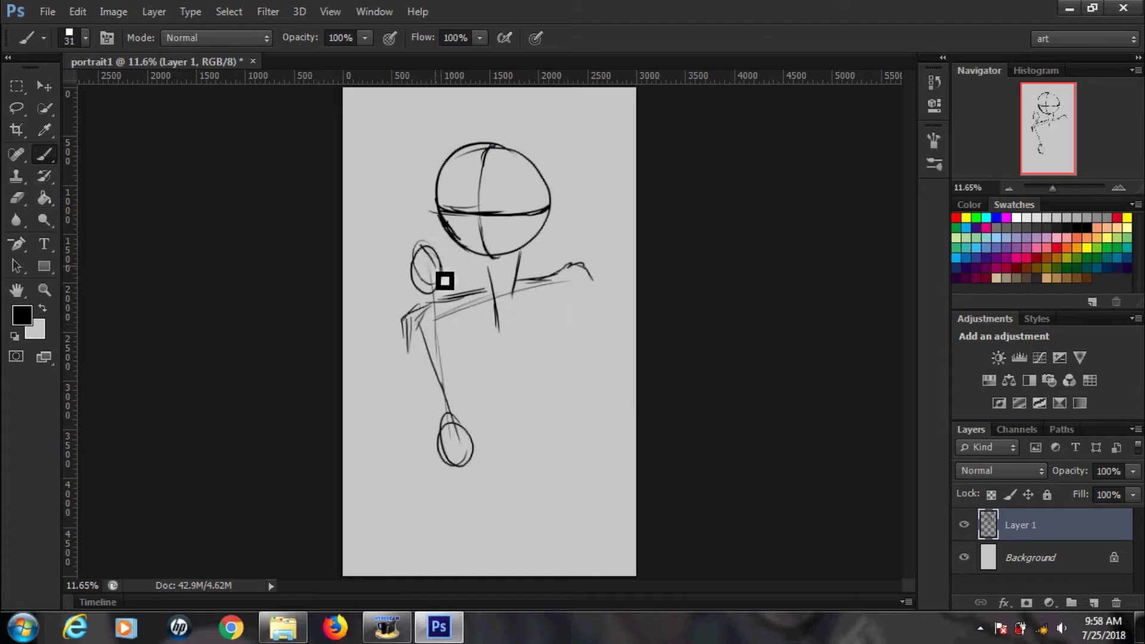
{"action": "mouse_move", "coordinate": [410, 236]}
{"action": "left_mouse_down"}
{"action": "mouse_move", "coordinate": [392, 254]}
{"action": "mouse_move", "coordinate": [434, 310]}
{"action": "left_mouse_up"}
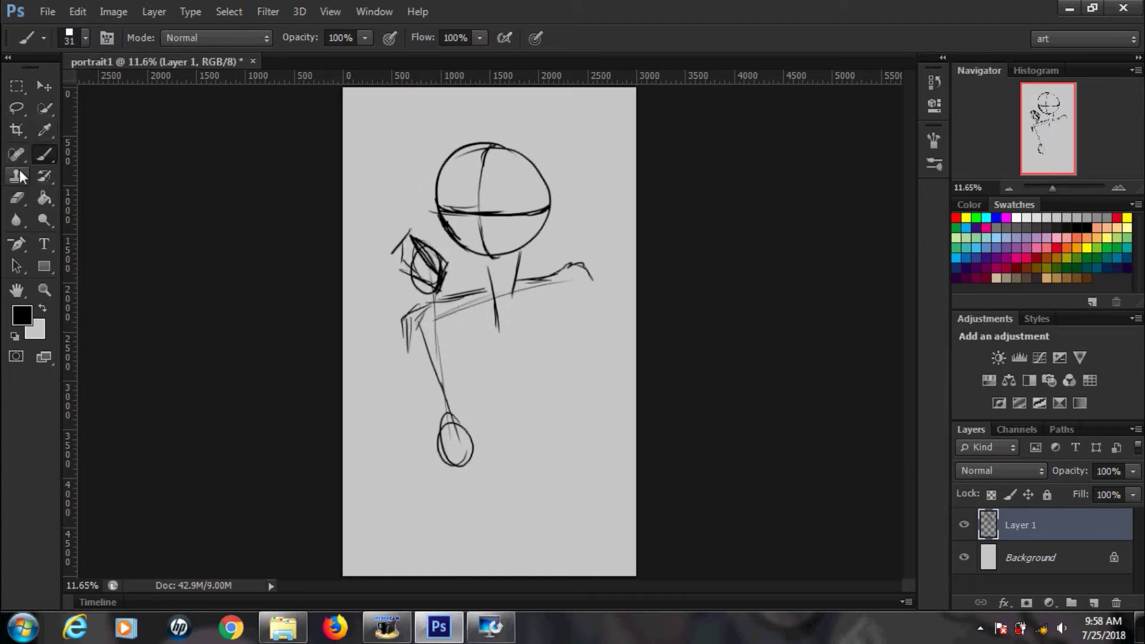
Step: Lasso the arm sketch and rotate it beside the head with Free Transform
{"action": "key", "text": "l"}
{"action": "left_click_drag", "start_coordinate": [442, 416], "coordinate": [453, 429]}
{"action": "key", "text": "ctrl+t"}
{"action": "left_click_drag", "start_coordinate": [444, 340], "coordinate": [466, 337]}
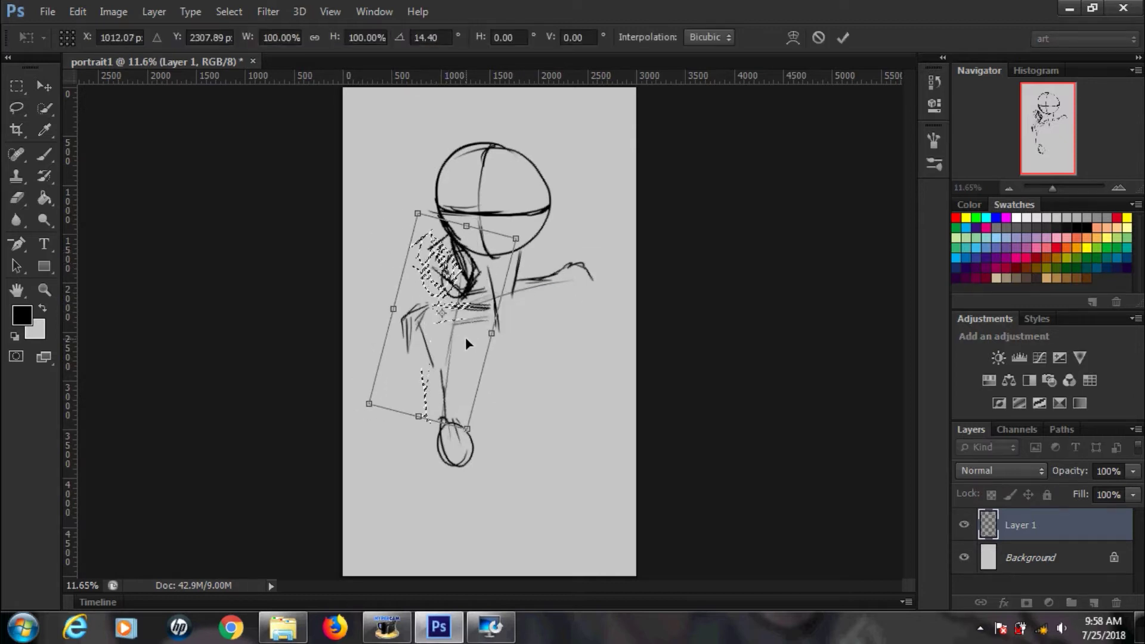
{"action": "key", "text": "Return"}
{"action": "key", "text": "ctrl+d"}
Step: Outline the arm's contours and redraw the neck, shoulder and head's right side
{"action": "key", "text": "b"}
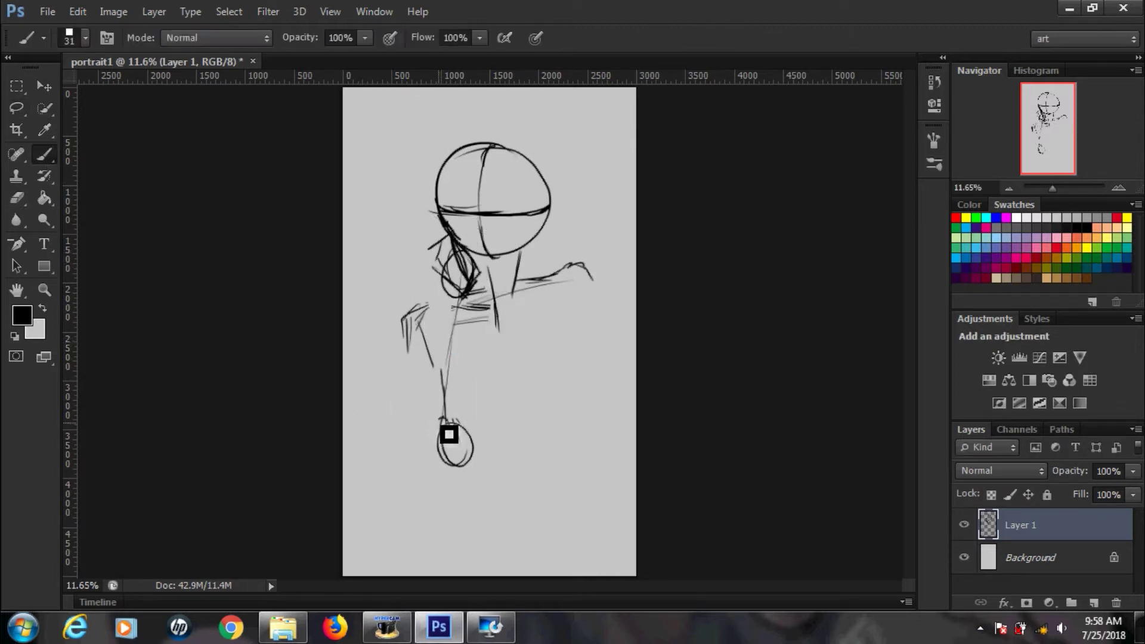
{"action": "left_click_drag", "start_coordinate": [441, 306], "coordinate": [425, 381]}
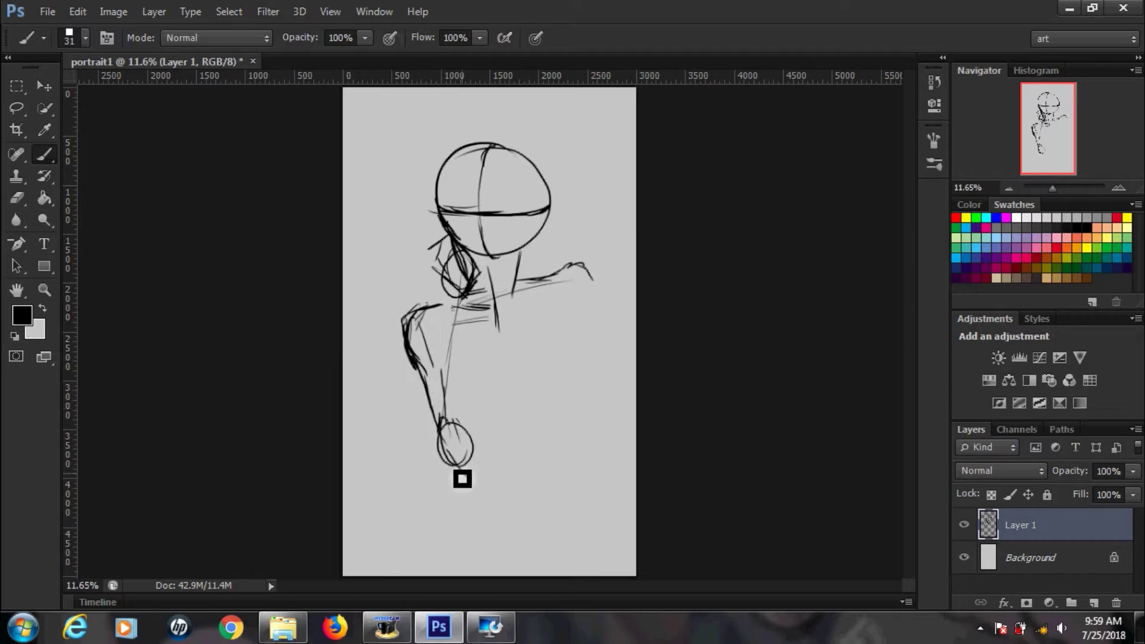
{"action": "left_click_drag", "start_coordinate": [462, 478], "coordinate": [498, 444]}
{"action": "left_click_drag", "start_coordinate": [473, 307], "coordinate": [495, 418]}
{"action": "left_click_drag", "start_coordinate": [448, 307], "coordinate": [443, 421]}
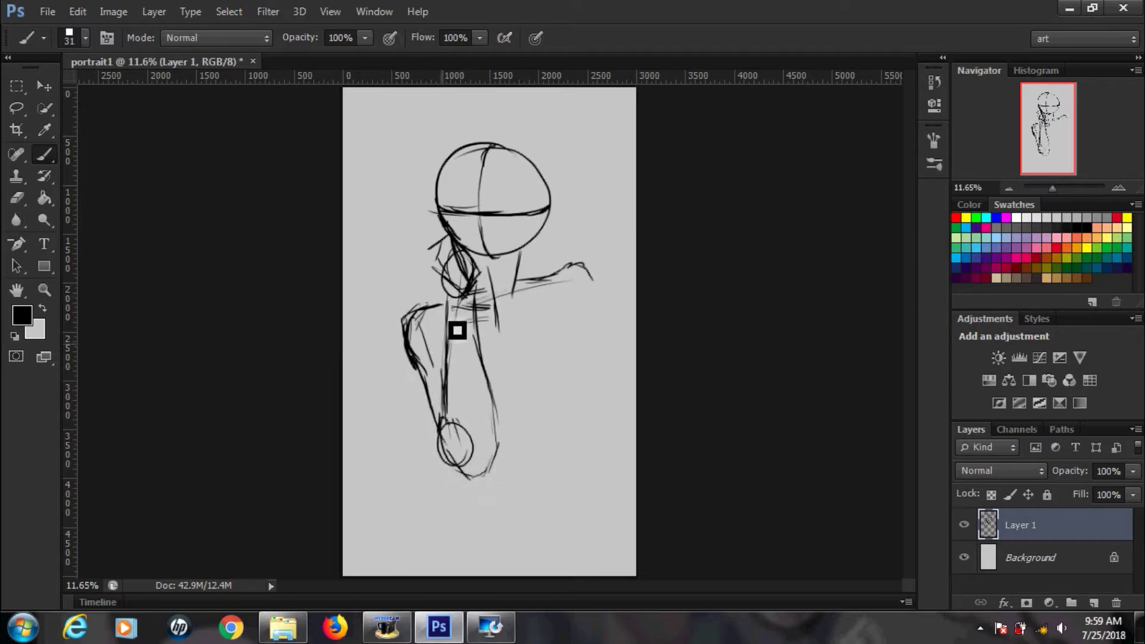
{"action": "mouse_move", "coordinate": [458, 331]}
{"action": "left_mouse_down"}
{"action": "mouse_move", "coordinate": [447, 294]}
{"action": "mouse_move", "coordinate": [483, 275]}
{"action": "mouse_move", "coordinate": [516, 304]}
{"action": "mouse_move", "coordinate": [586, 291]}
{"action": "left_mouse_up"}
{"action": "key", "text": "e"}
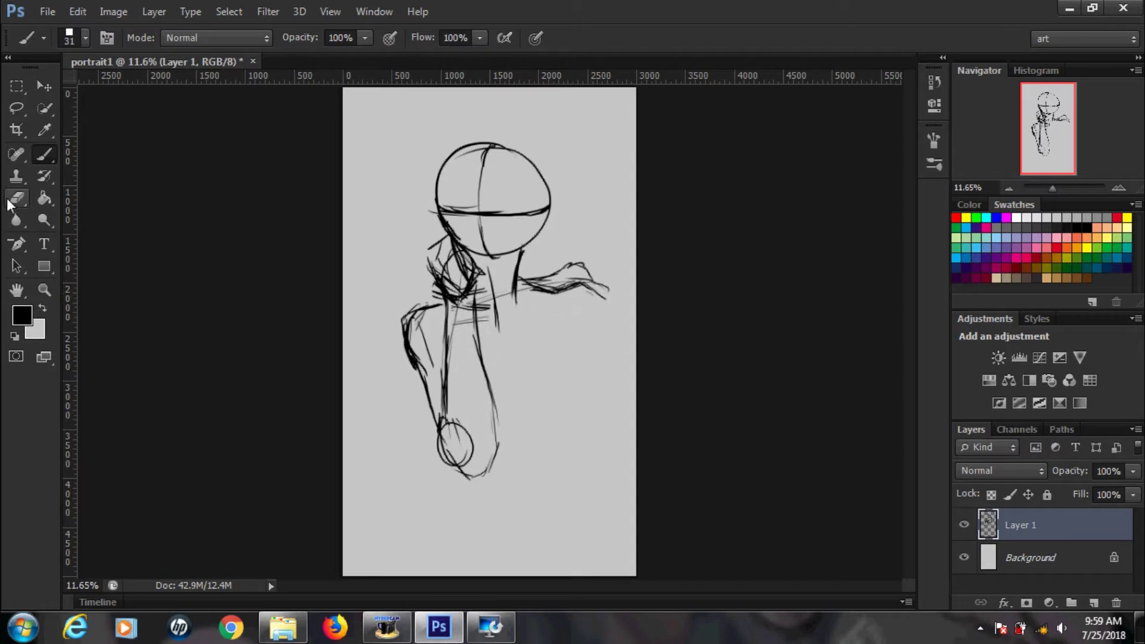
{"action": "left_click", "coordinate": [44, 154]}
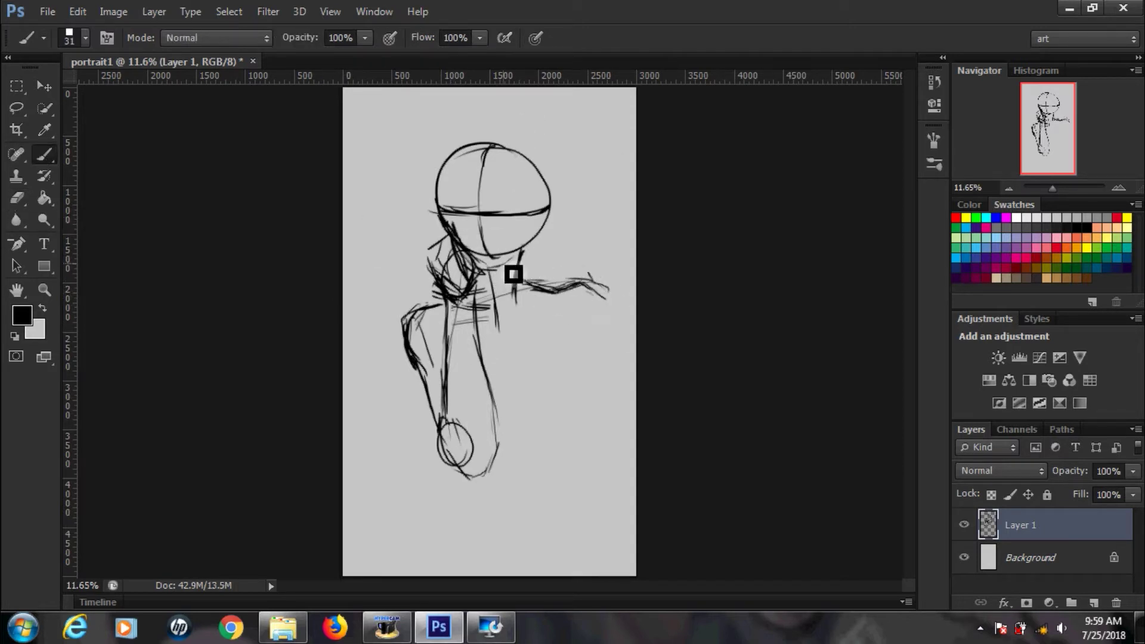
{"action": "mouse_move", "coordinate": [521, 274]}
{"action": "left_mouse_down"}
{"action": "mouse_move", "coordinate": [538, 169]}
{"action": "mouse_move", "coordinate": [457, 238]}
{"action": "left_mouse_up"}
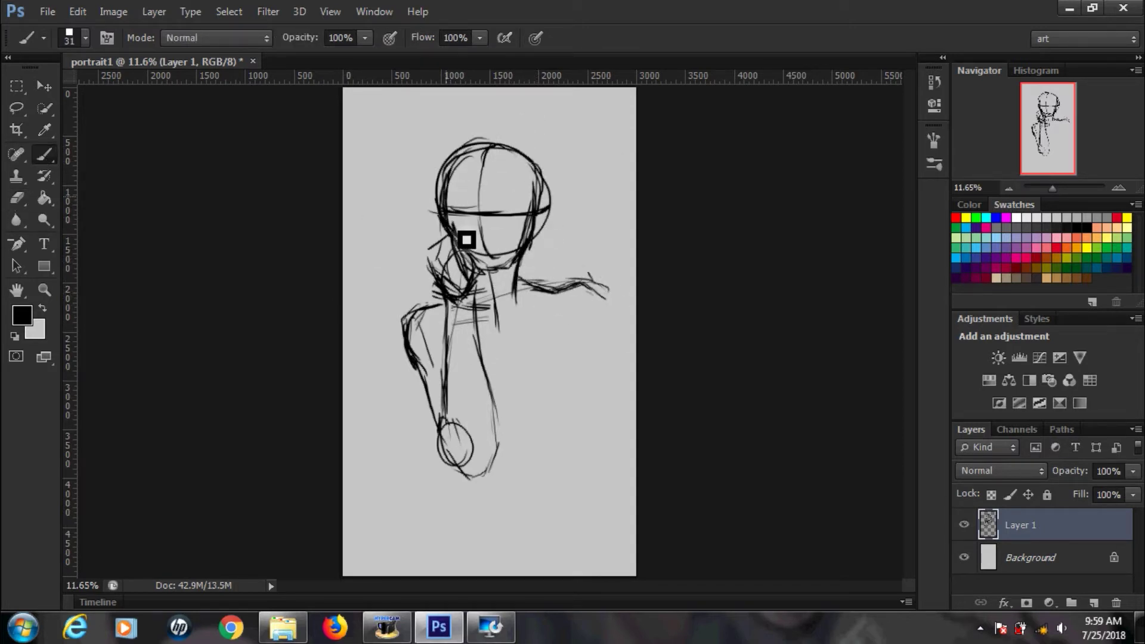
Step: Block in the torso's right edge and the forearm across the bottom
{"action": "mouse_move", "coordinate": [484, 280]}
{"action": "left_mouse_down"}
{"action": "mouse_move", "coordinate": [501, 325]}
{"action": "mouse_move", "coordinate": [558, 304]}
{"action": "mouse_move", "coordinate": [592, 374]}
{"action": "mouse_move", "coordinate": [548, 412]}
{"action": "left_mouse_up"}
{"action": "mouse_move", "coordinate": [554, 339]}
{"action": "left_mouse_down"}
{"action": "mouse_move", "coordinate": [533, 440]}
{"action": "mouse_move", "coordinate": [498, 430]}
{"action": "left_mouse_up"}
{"action": "mouse_move", "coordinate": [417, 420]}
{"action": "left_mouse_down"}
{"action": "mouse_move", "coordinate": [410, 471]}
{"action": "mouse_move", "coordinate": [579, 477]}
{"action": "left_mouse_up"}
{"action": "left_click_drag", "start_coordinate": [498, 426], "coordinate": [554, 420]}
{"action": "left_click_drag", "start_coordinate": [560, 331], "coordinate": [546, 423]}
{"action": "left_click_drag", "start_coordinate": [564, 376], "coordinate": [557, 423]}
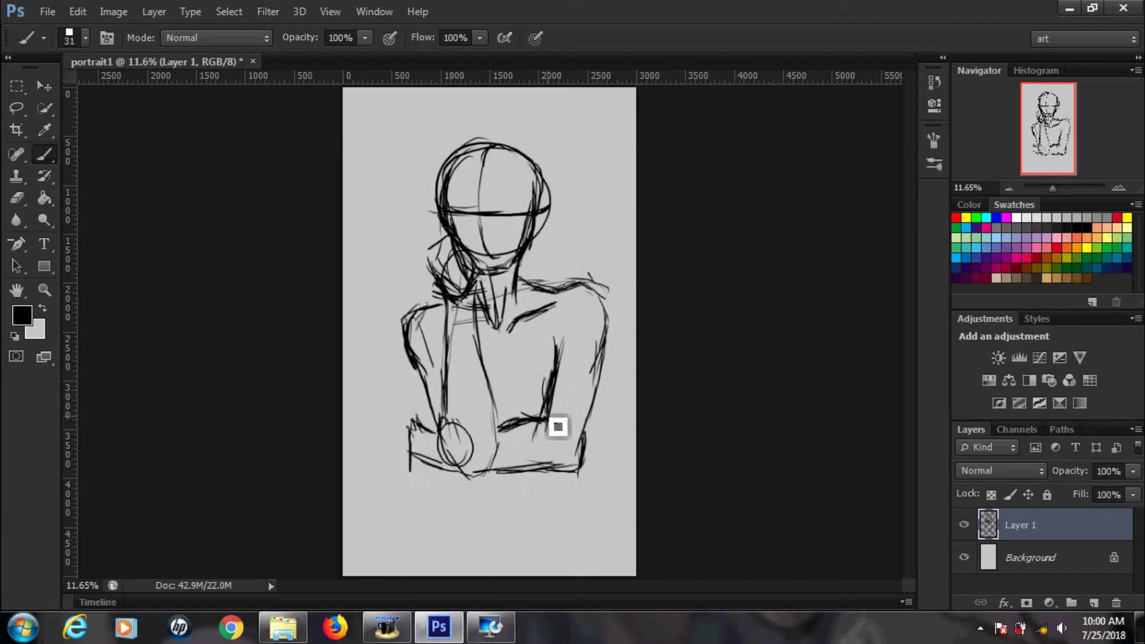
Step: Draw horizontal background lines along the bottom and at shoulder level
{"action": "left_click_drag", "start_coordinate": [345, 460], "coordinate": [426, 455]}
{"action": "left_click_drag", "start_coordinate": [580, 460], "coordinate": [636, 452]}
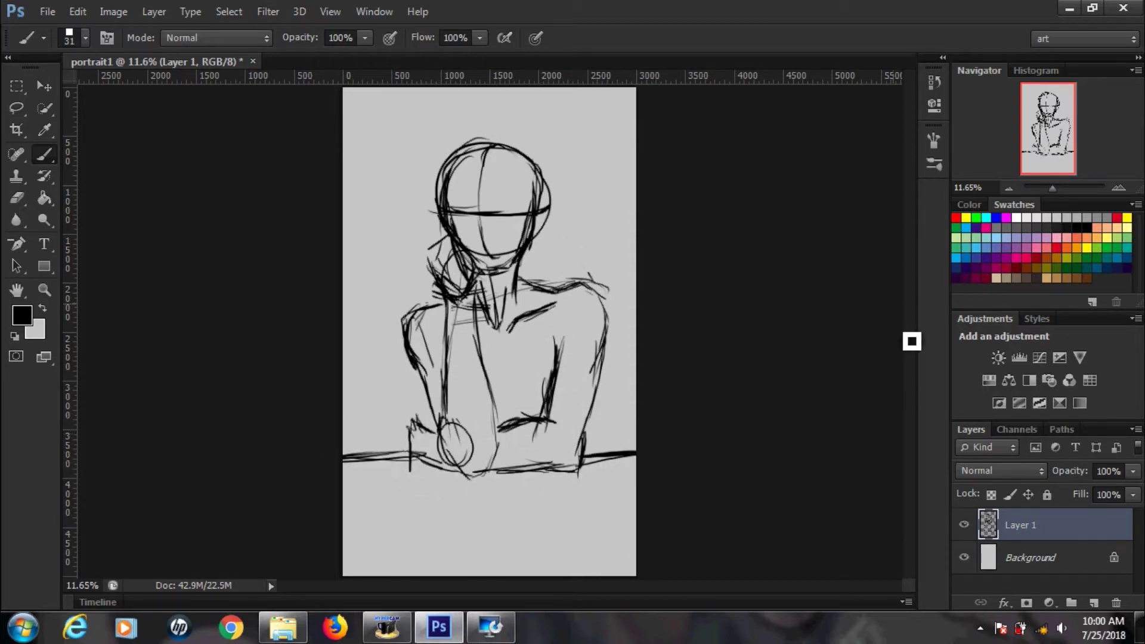
{"action": "mouse_move", "coordinate": [344, 270]}
{"action": "left_mouse_down"}
{"action": "mouse_move", "coordinate": [402, 276]}
{"action": "mouse_move", "coordinate": [343, 286]}
{"action": "mouse_move", "coordinate": [412, 285]}
{"action": "mouse_move", "coordinate": [453, 294]}
{"action": "mouse_move", "coordinate": [456, 307]}
{"action": "left_mouse_up"}
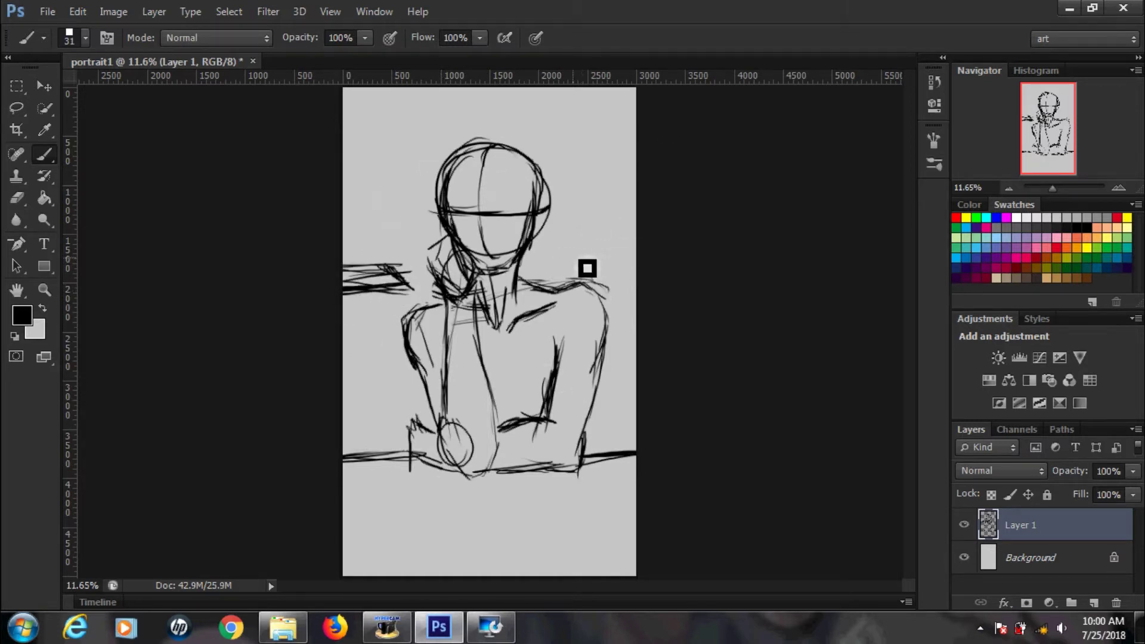
{"action": "mouse_move", "coordinate": [636, 258]}
{"action": "left_mouse_down"}
{"action": "mouse_move", "coordinate": [554, 268]}
{"action": "mouse_move", "coordinate": [588, 250]}
{"action": "mouse_move", "coordinate": [561, 262]}
{"action": "left_mouse_up"}
Step: Move the right-edge background strokes down with Free Transform
{"action": "key", "text": "l"}
{"action": "key", "text": "ctrl+t"}
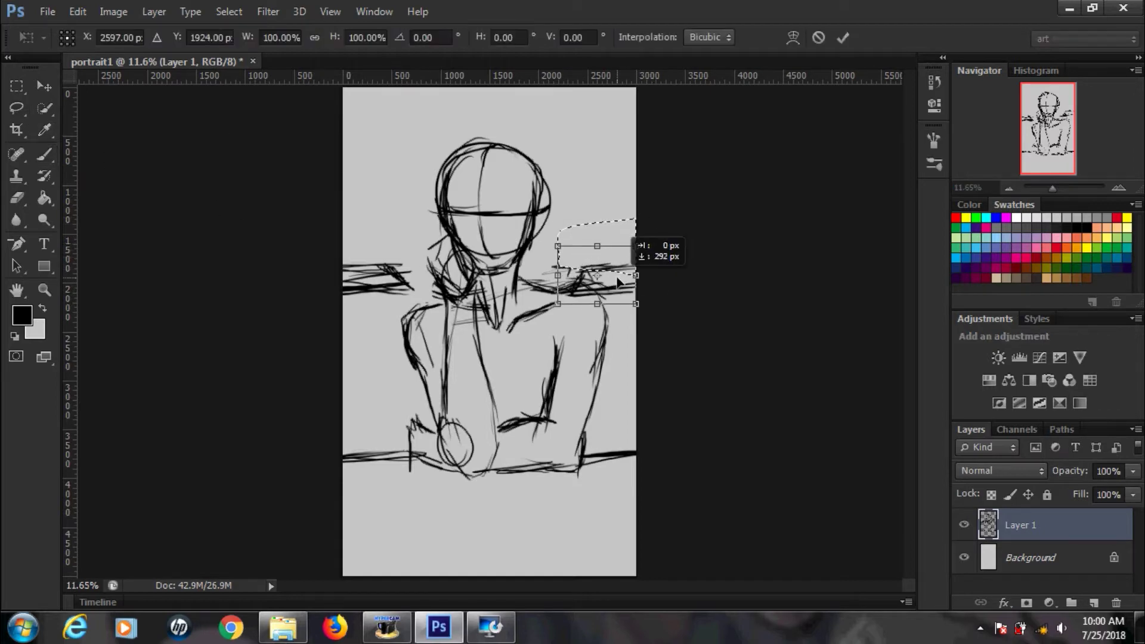
{"action": "left_click_drag", "start_coordinate": [632, 238], "coordinate": [644, 272]}
{"action": "key", "text": "Return"}
{"action": "key", "text": "ctrl+d"}
Step: Save the document as portrait1.psd
{"action": "left_click", "coordinate": [16, 197]}
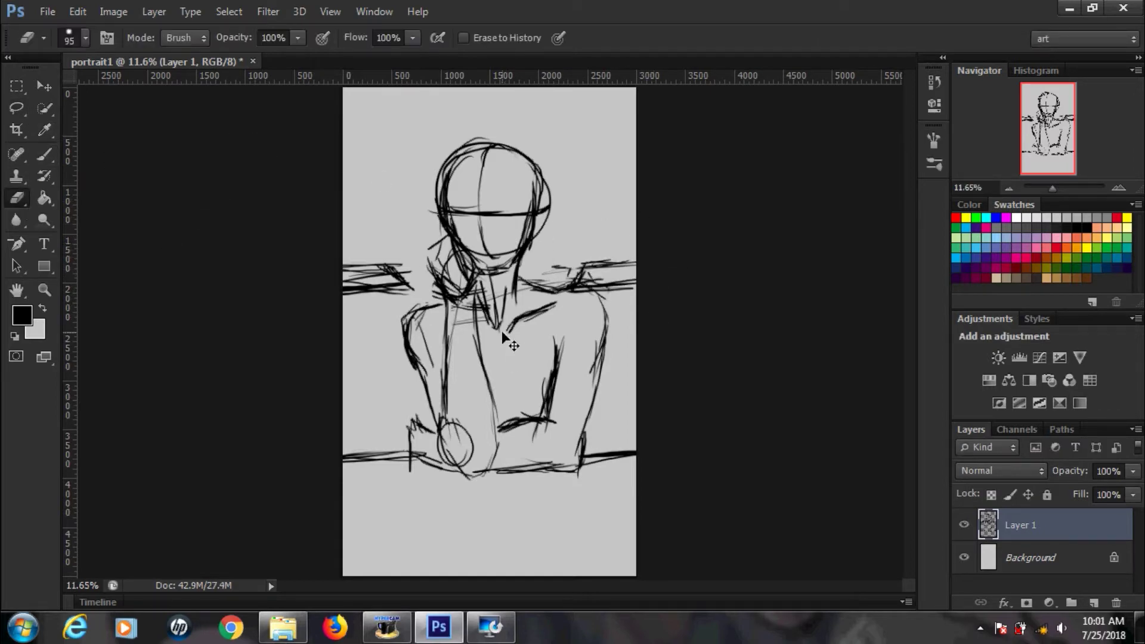
{"action": "key", "text": "ctrl+s"}
{"action": "left_click", "coordinate": [778, 334]}
{"action": "key", "text": "b"}
{"action": "key", "text": "e"}
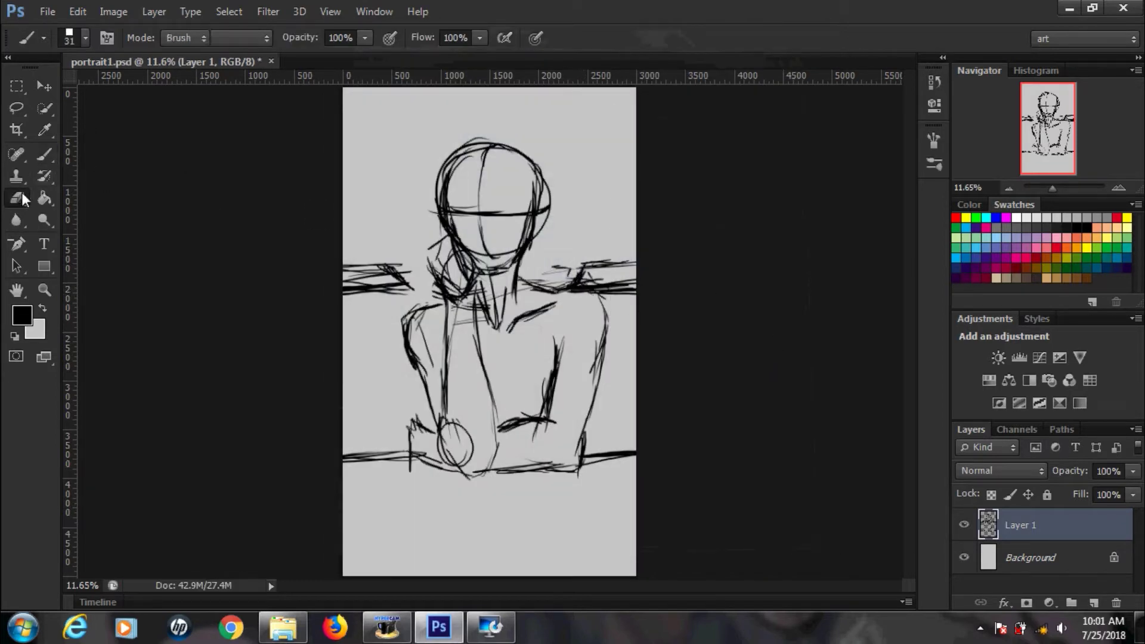
{"action": "left_click", "coordinate": [600, 314]}
Step: Add a new layer, fade the sketch to about 51% opacity, zoom onto the head, and save
{"action": "key", "text": "b"}
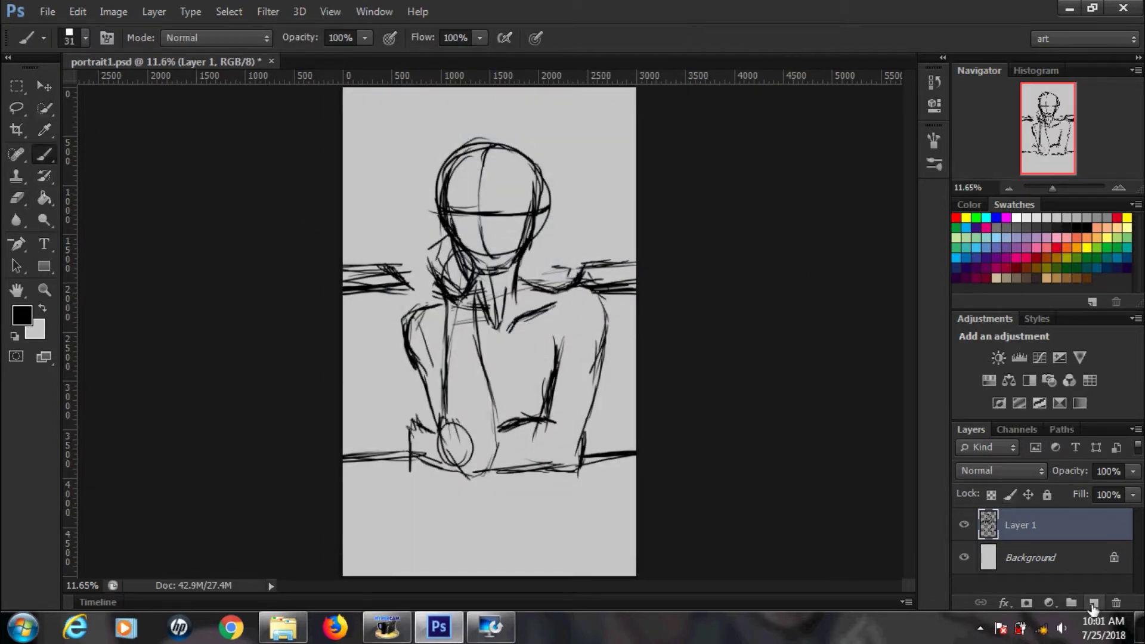
{"action": "left_click", "coordinate": [1093, 604]}
{"action": "left_click", "coordinate": [1090, 492]}
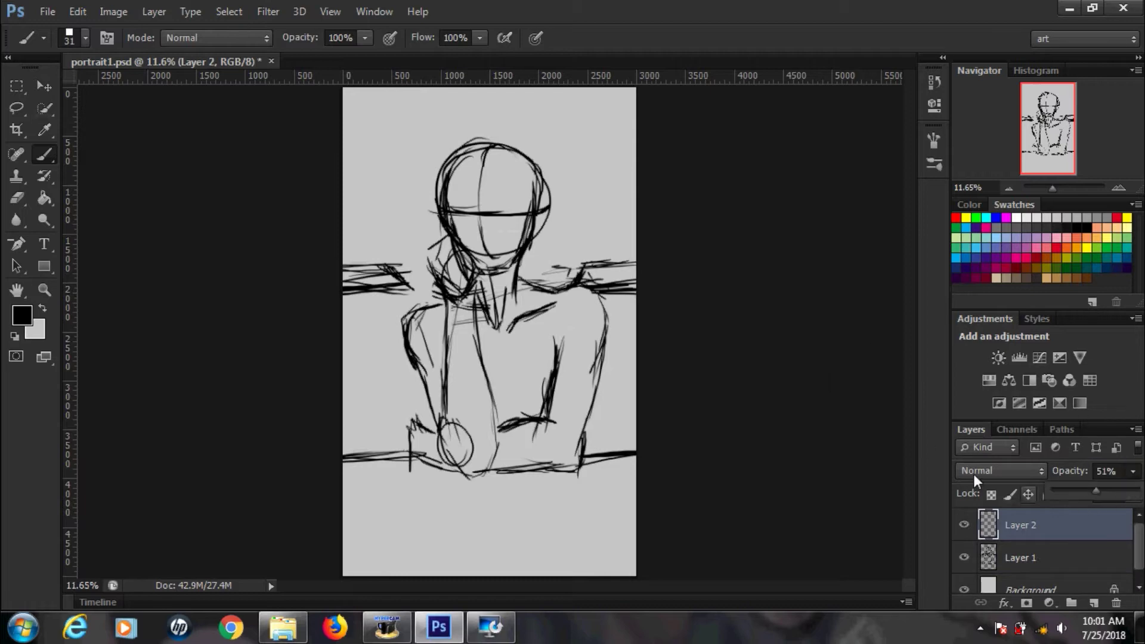
{"action": "left_click_drag", "start_coordinate": [1052, 188], "coordinate": [1063, 188]}
{"action": "left_click_drag", "start_coordinate": [1036, 96], "coordinate": [1049, 119]}
{"action": "left_click_drag", "start_coordinate": [1063, 188], "coordinate": [1059, 188]}
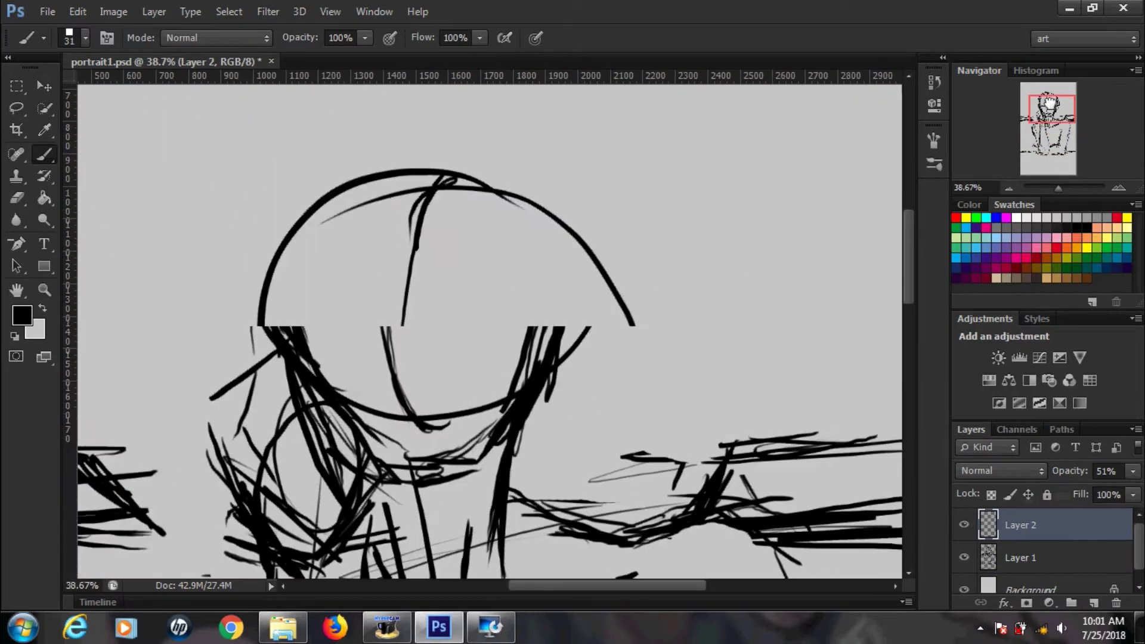
{"action": "left_click", "coordinate": [1133, 471]}
{"action": "left_click_drag", "start_coordinate": [1095, 491], "coordinate": [1111, 492]}
{"action": "left_click", "coordinate": [1056, 560]}
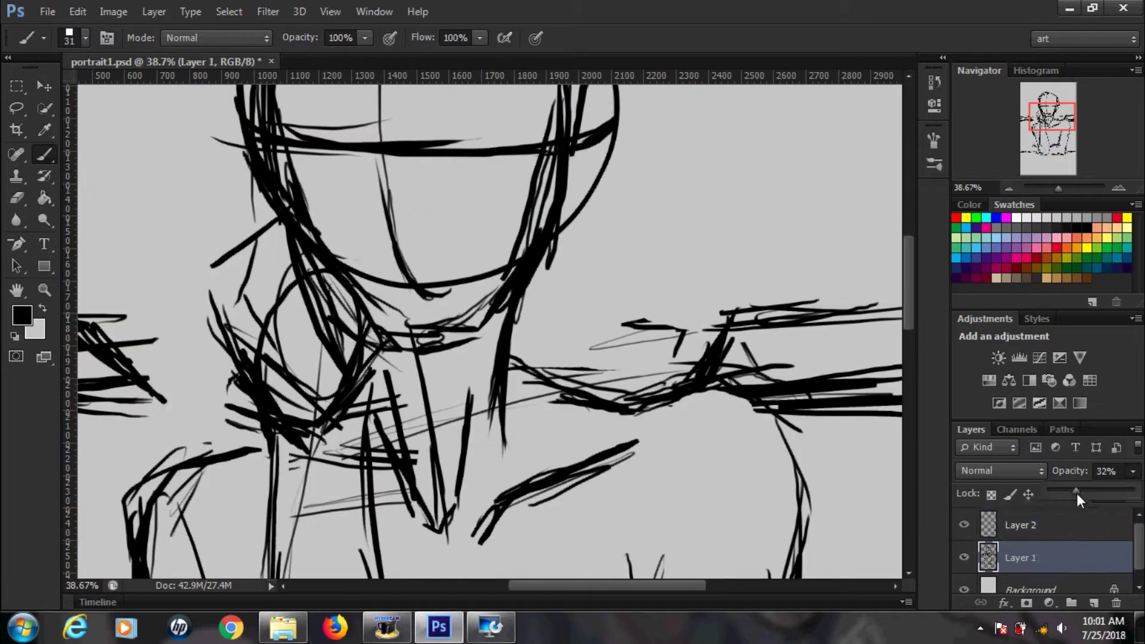
{"action": "left_click", "coordinate": [1049, 525]}
{"action": "key", "text": "ctrl+s"}
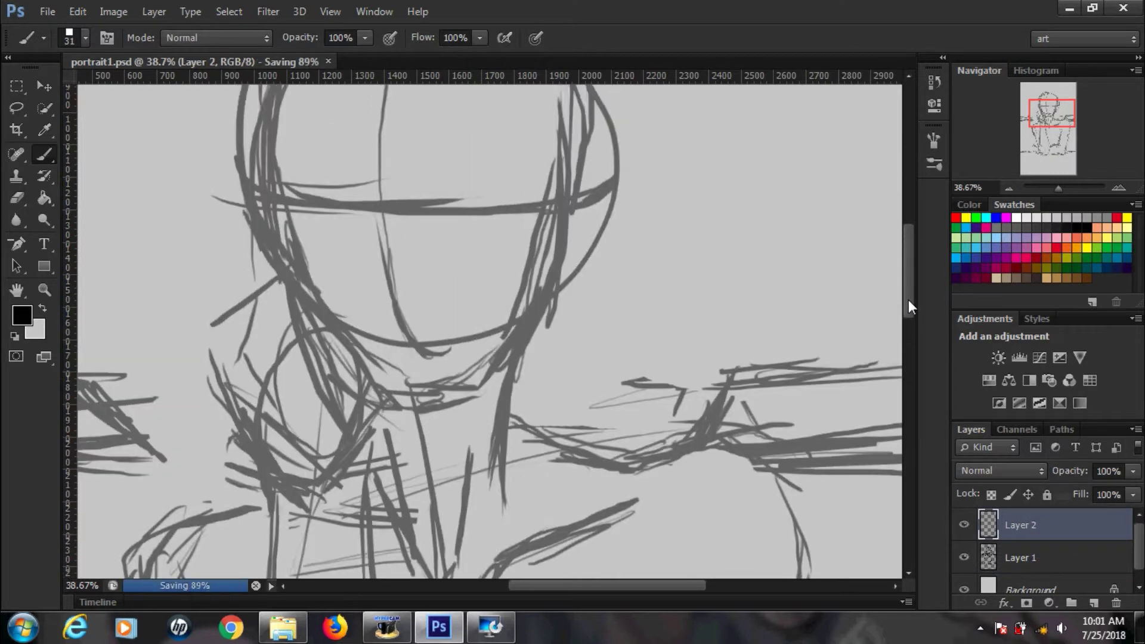
Step: Ink the first eye and nose strokes on the new layer
{"action": "scroll", "coordinate": [909, 300], "scroll_direction": "down", "scroll_amount": 1}
{"action": "mouse_move", "coordinate": [412, 244]}
{"action": "left_mouse_down"}
{"action": "mouse_move", "coordinate": [422, 263]}
{"action": "mouse_move", "coordinate": [391, 292]}
{"action": "left_mouse_up"}
{"action": "left_click_drag", "start_coordinate": [369, 192], "coordinate": [383, 235]}
{"action": "left_click_drag", "start_coordinate": [415, 272], "coordinate": [429, 276]}
{"action": "left_click_drag", "start_coordinate": [384, 192], "coordinate": [401, 235]}
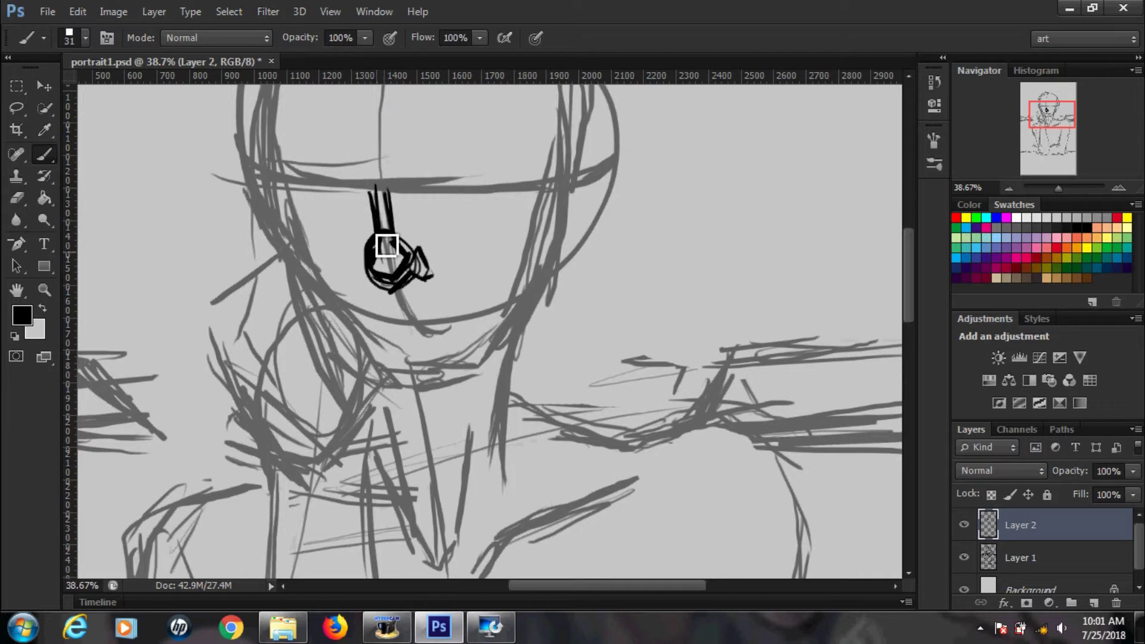
{"action": "left_click", "coordinate": [21, 199]}
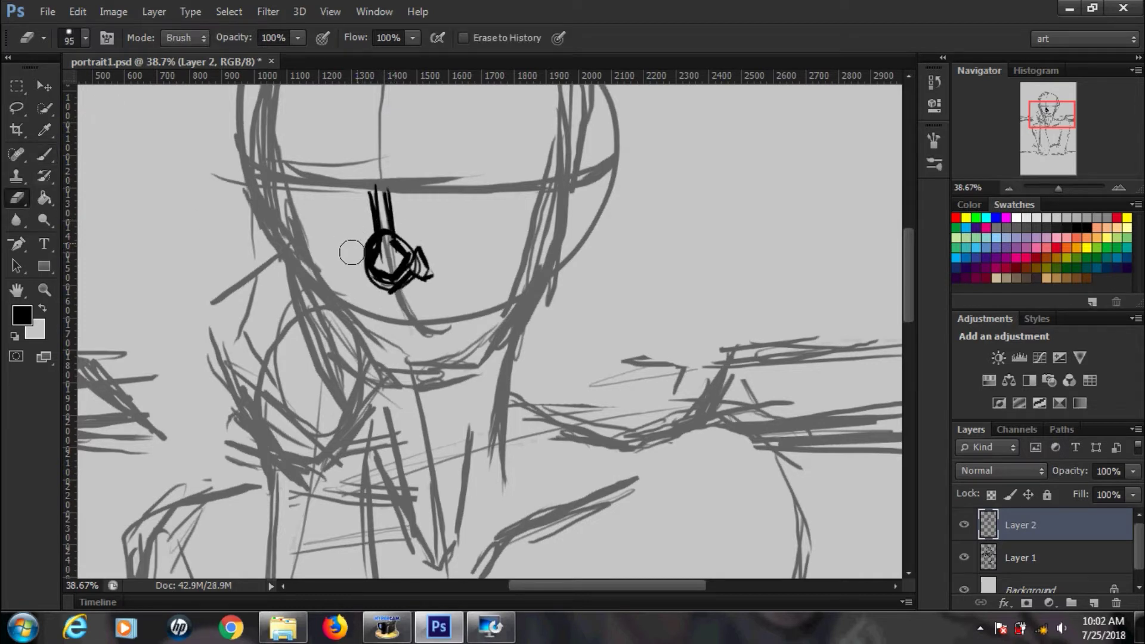
Step: Lasso the nose strokes and rotate them about 8.6° so bridge and tip align
{"action": "left_click", "coordinate": [70, 43]}
{"action": "key", "text": "Escape"}
{"action": "key", "text": "l"}
{"action": "left_click_drag", "start_coordinate": [382, 168], "coordinate": [403, 178]}
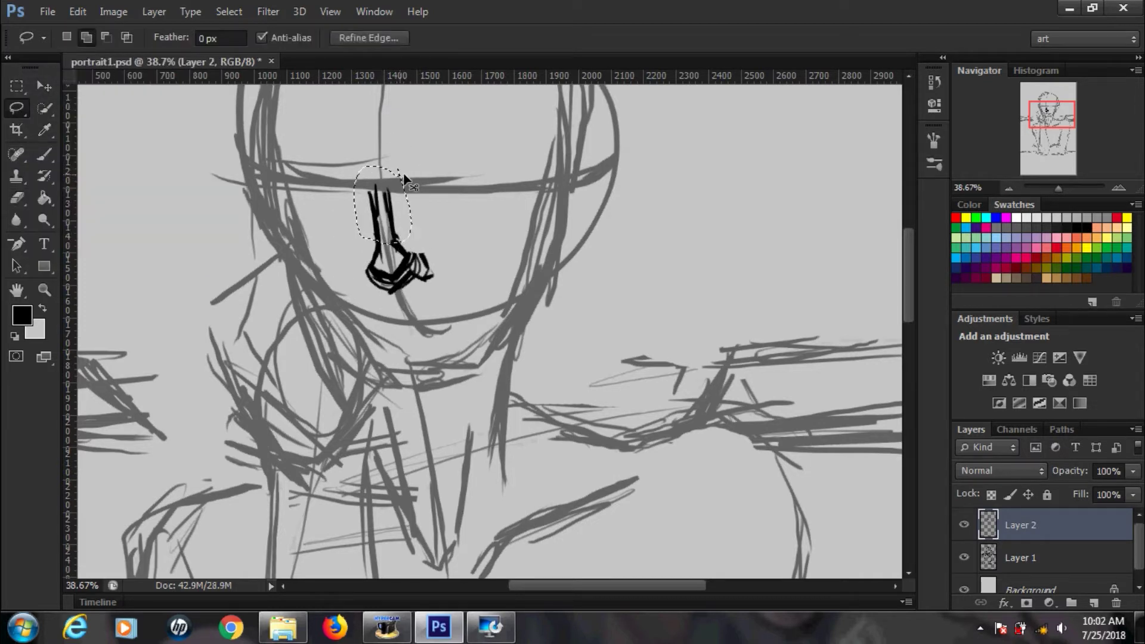
{"action": "key", "text": "ctrl+t"}
{"action": "key", "text": "Escape"}
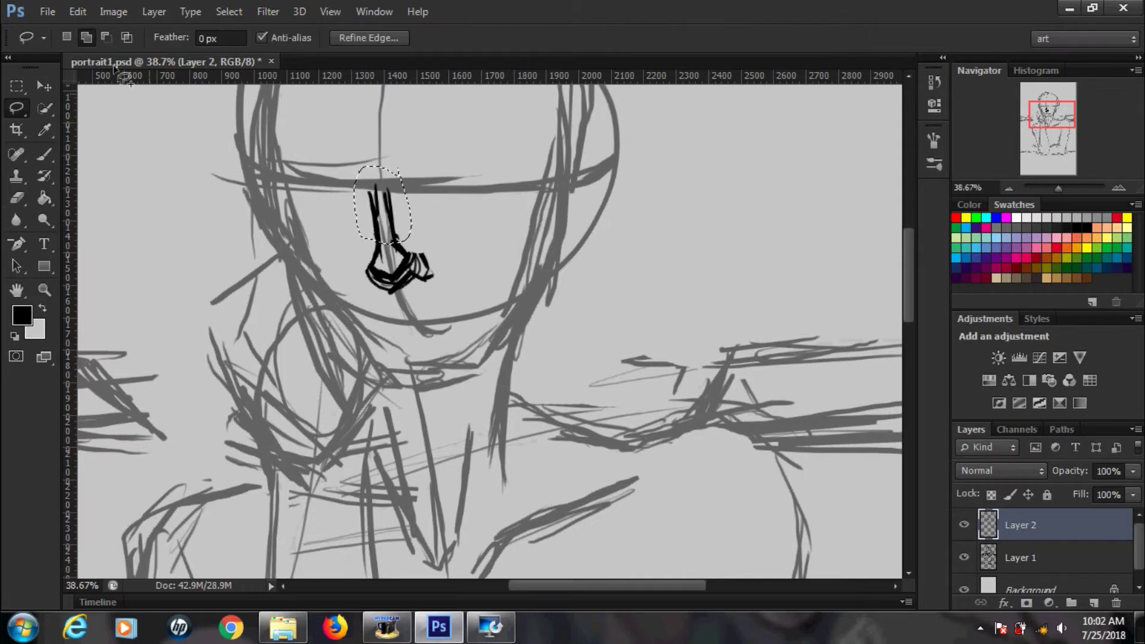
{"action": "key", "text": "ctrl+t"}
{"action": "mouse_move", "coordinate": [439, 260]}
{"action": "left_mouse_down"}
{"action": "mouse_move", "coordinate": [436, 247]}
{"action": "mouse_move", "coordinate": [499, 248]}
{"action": "left_mouse_up"}
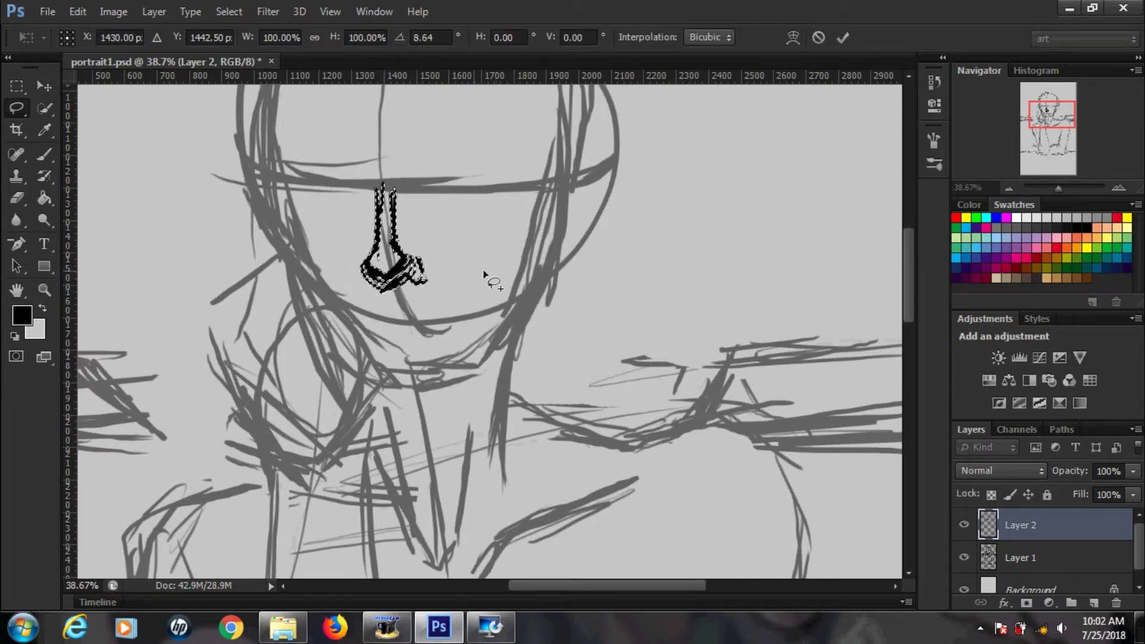
{"action": "key", "text": "Return"}
{"action": "key", "text": "ctrl+d"}
{"action": "key", "text": "b"}
{"action": "key", "text": "e"}
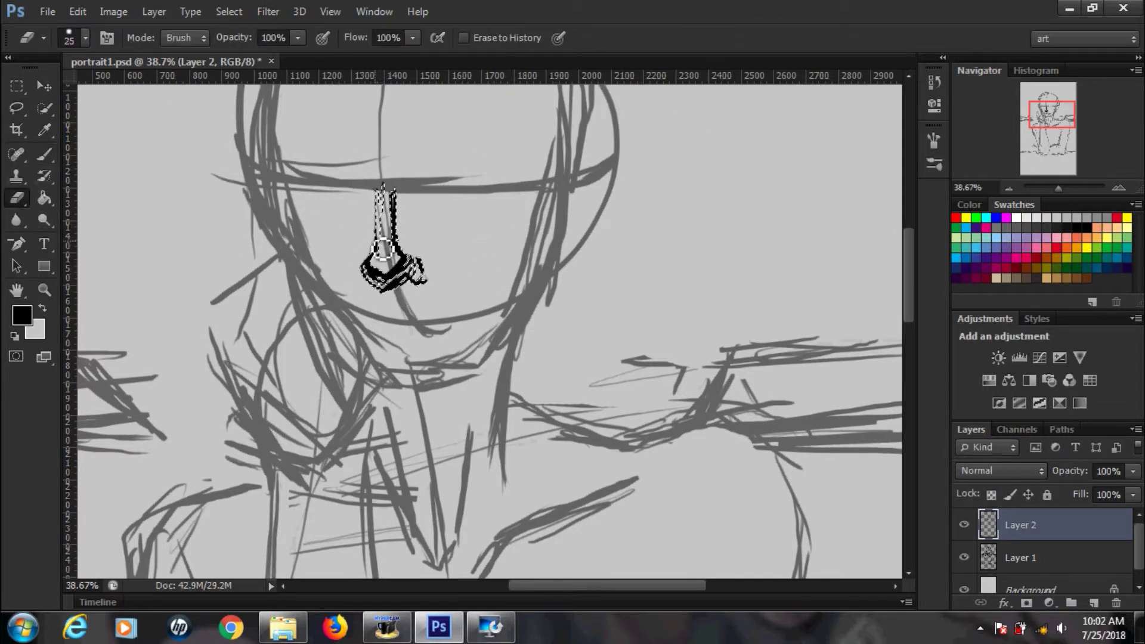
{"action": "key", "text": "b"}
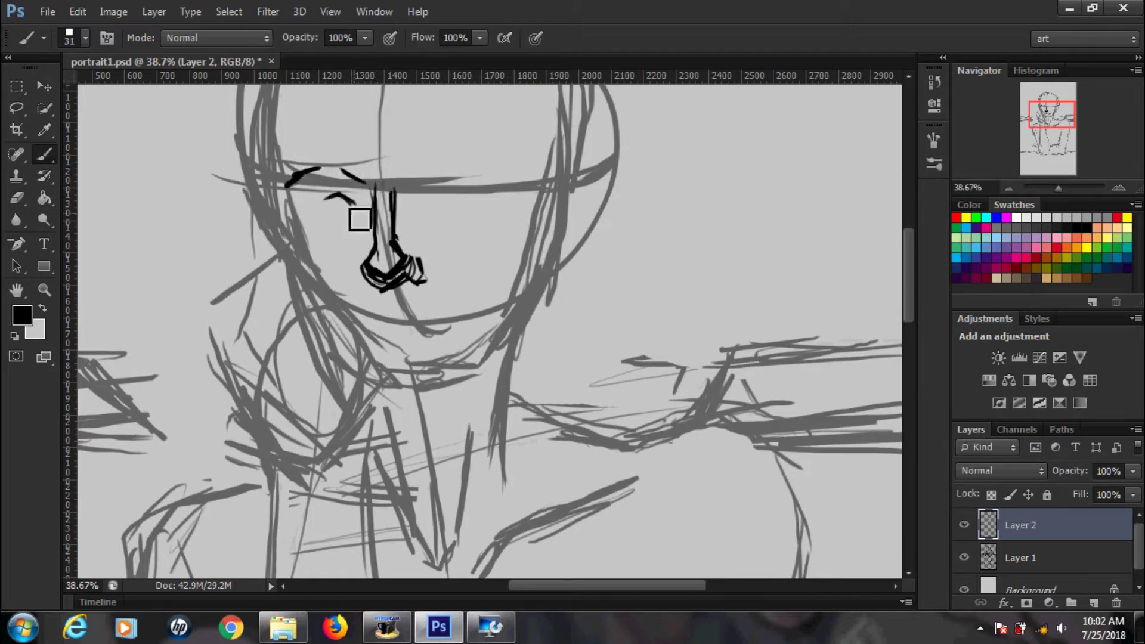
Step: Ink the left eye's lids and lashes, then shrink the brush to 16 px for the nostril
{"action": "mouse_move", "coordinate": [302, 216]}
{"action": "left_mouse_down"}
{"action": "mouse_move", "coordinate": [358, 216]}
{"action": "mouse_move", "coordinate": [345, 194]}
{"action": "left_mouse_up"}
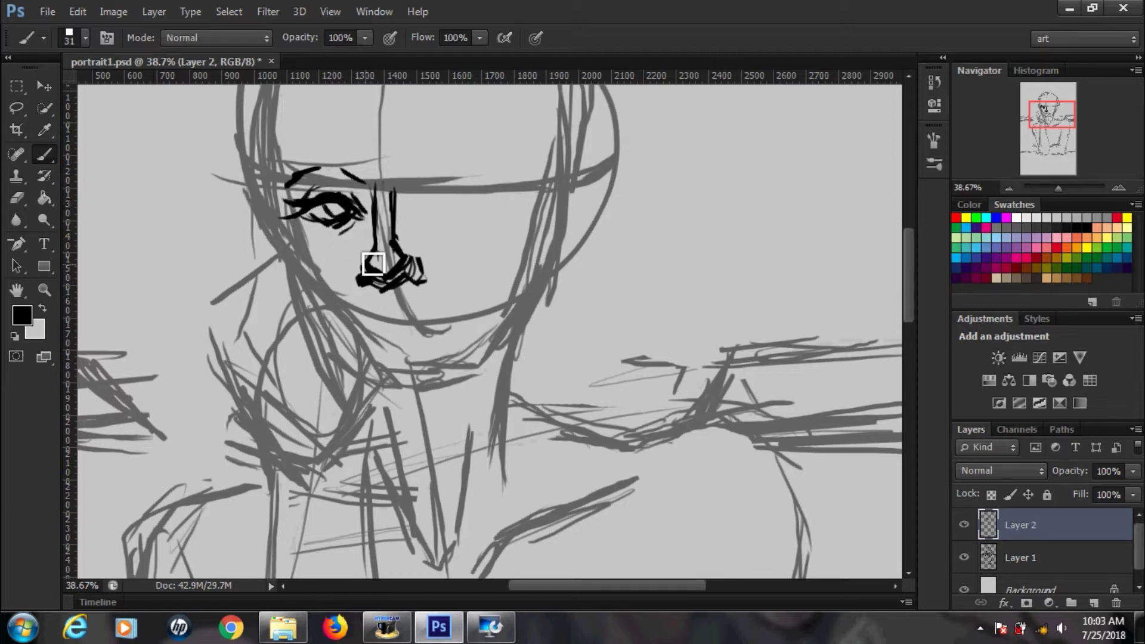
{"action": "key", "text": "e"}
{"action": "left_click", "coordinate": [42, 156]}
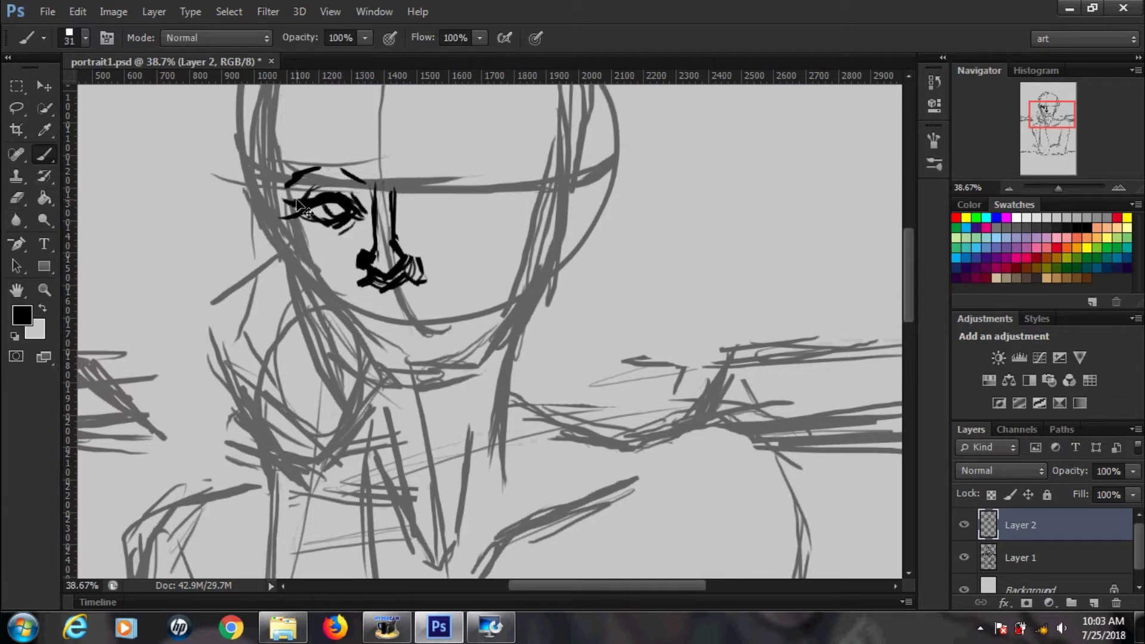
{"action": "right_click", "coordinate": [338, 328]}
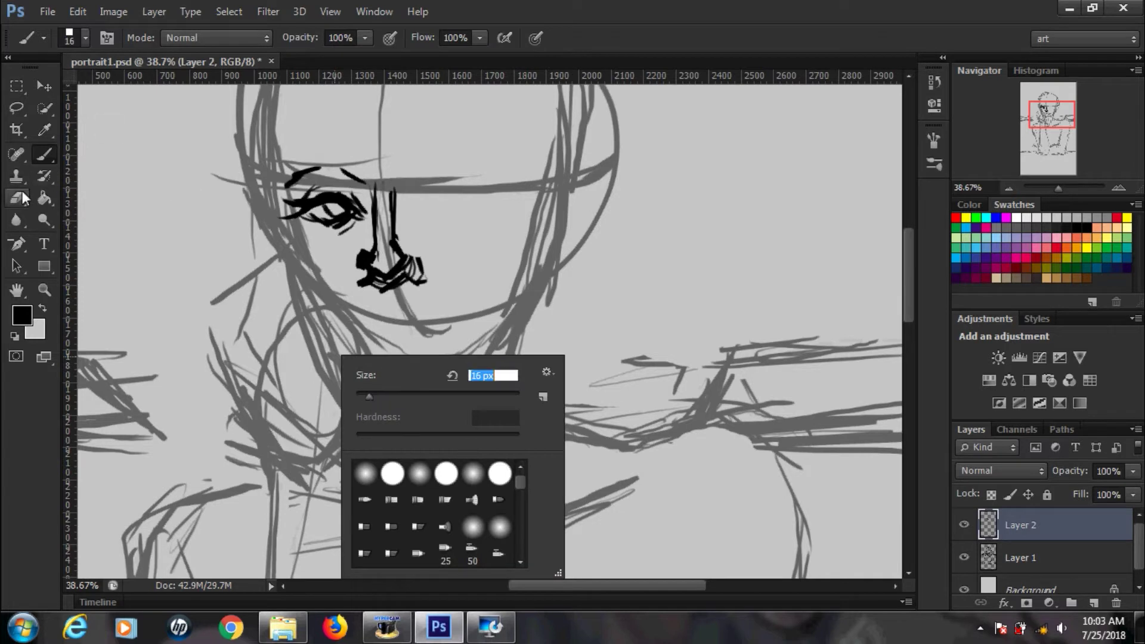
{"action": "key", "text": "e"}
{"action": "key", "text": "b"}
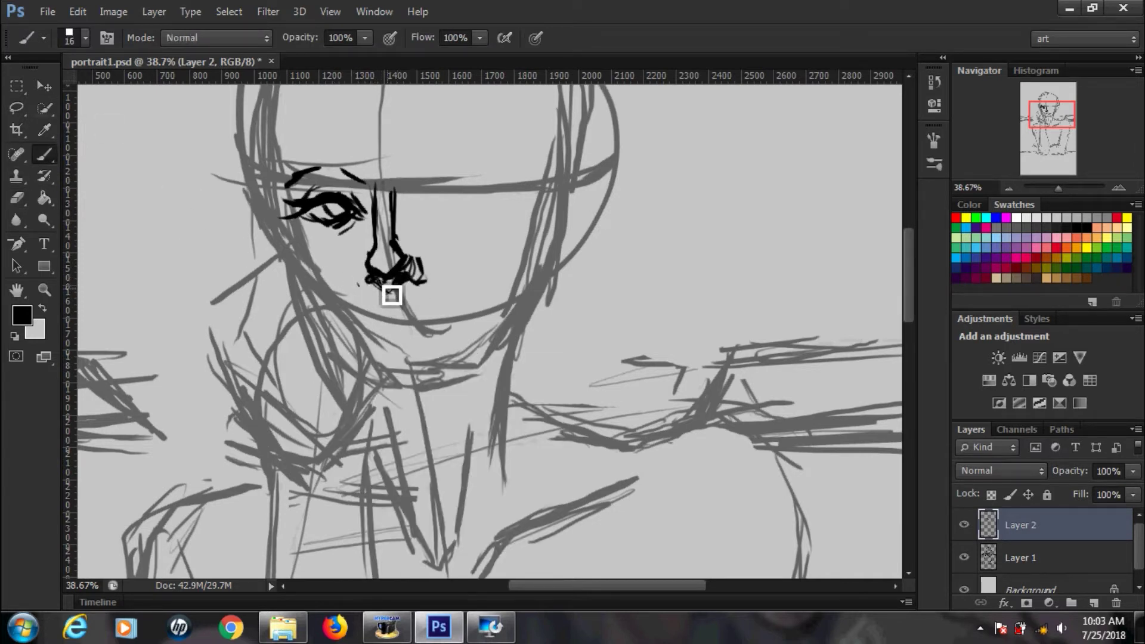
{"action": "mouse_move", "coordinate": [378, 263]}
{"action": "left_mouse_down"}
{"action": "mouse_move", "coordinate": [376, 294]}
{"action": "mouse_move", "coordinate": [376, 264]}
{"action": "left_mouse_up"}
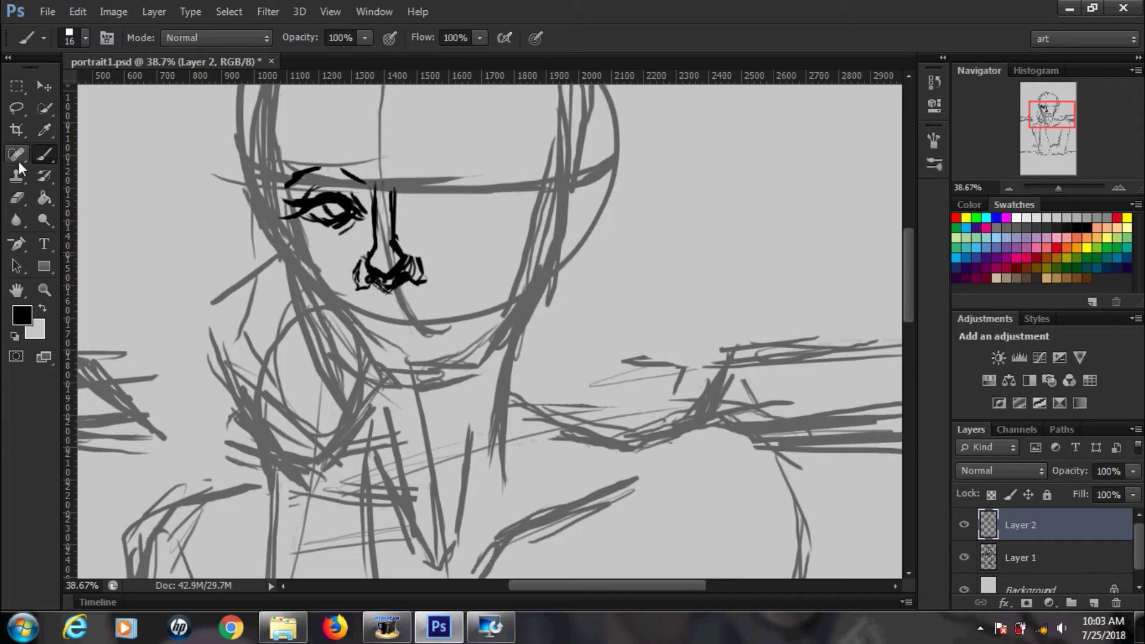
Step: Select the left nostril and rotate it about 9.7° with Free Transform
{"action": "key", "text": "l"}
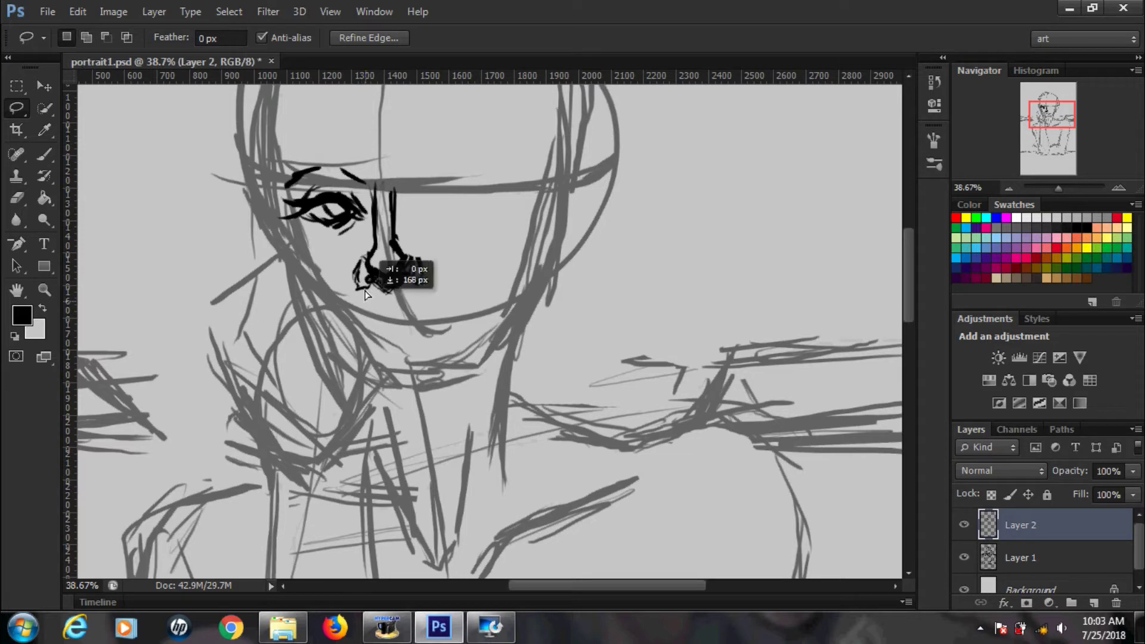
{"action": "key", "text": "b"}
{"action": "key", "text": "l"}
{"action": "key", "text": "ctrl+a"}
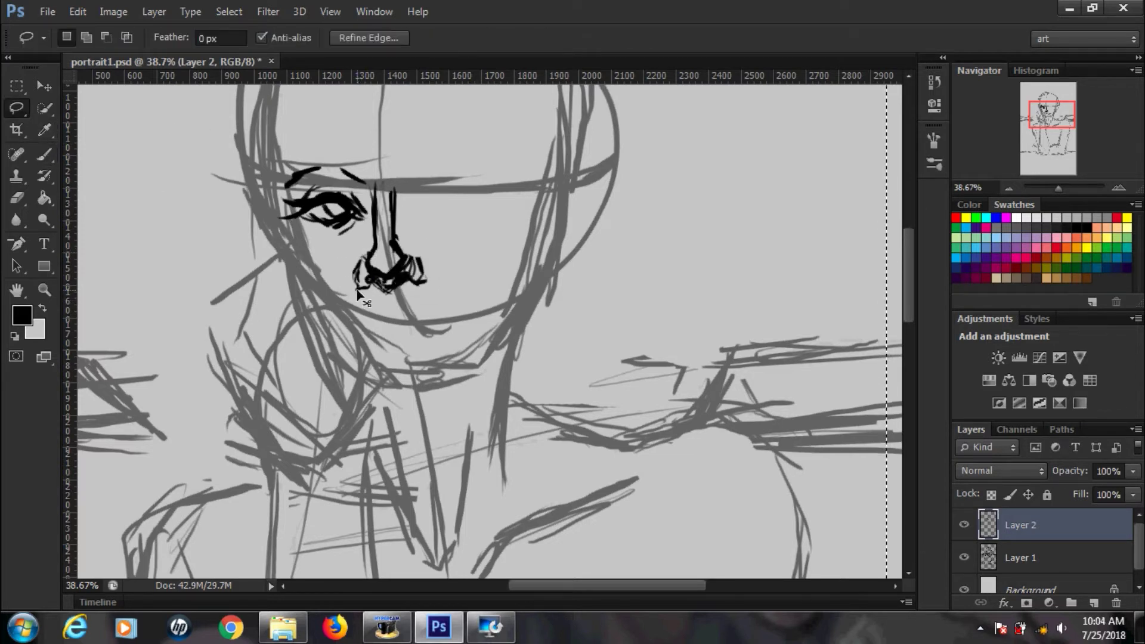
{"action": "key", "text": "ctrl+t"}
{"action": "left_click_drag", "start_coordinate": [412, 298], "coordinate": [436, 265]}
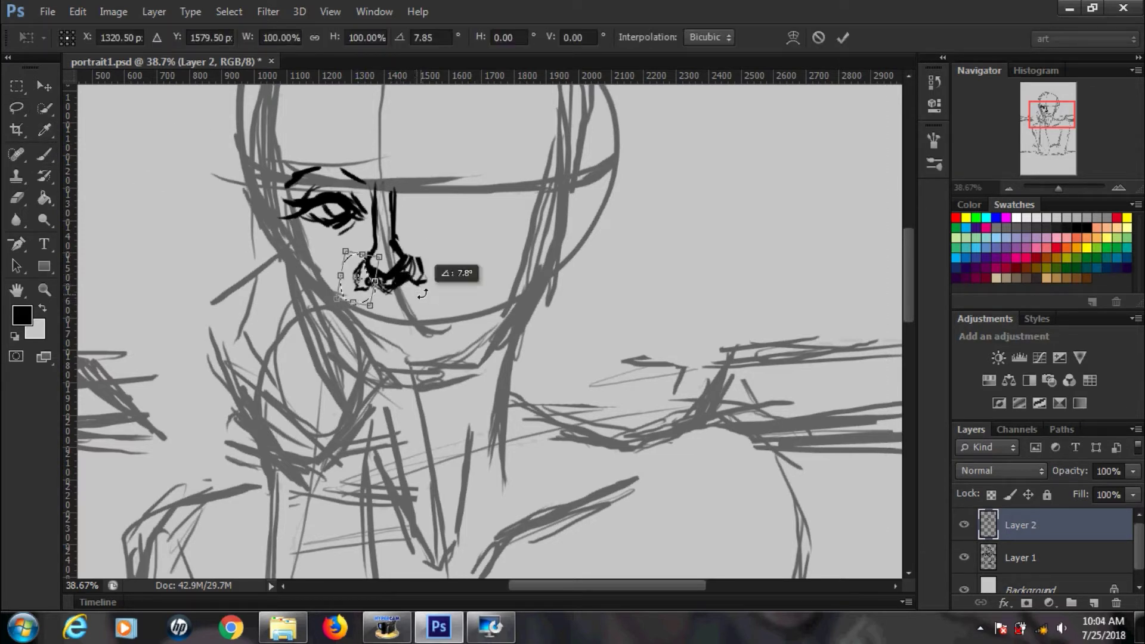
{"action": "mouse_move", "coordinate": [364, 269]}
{"action": "left_mouse_down"}
{"action": "mouse_move", "coordinate": [355, 283]}
{"action": "mouse_move", "coordinate": [361, 272]}
{"action": "left_mouse_up"}
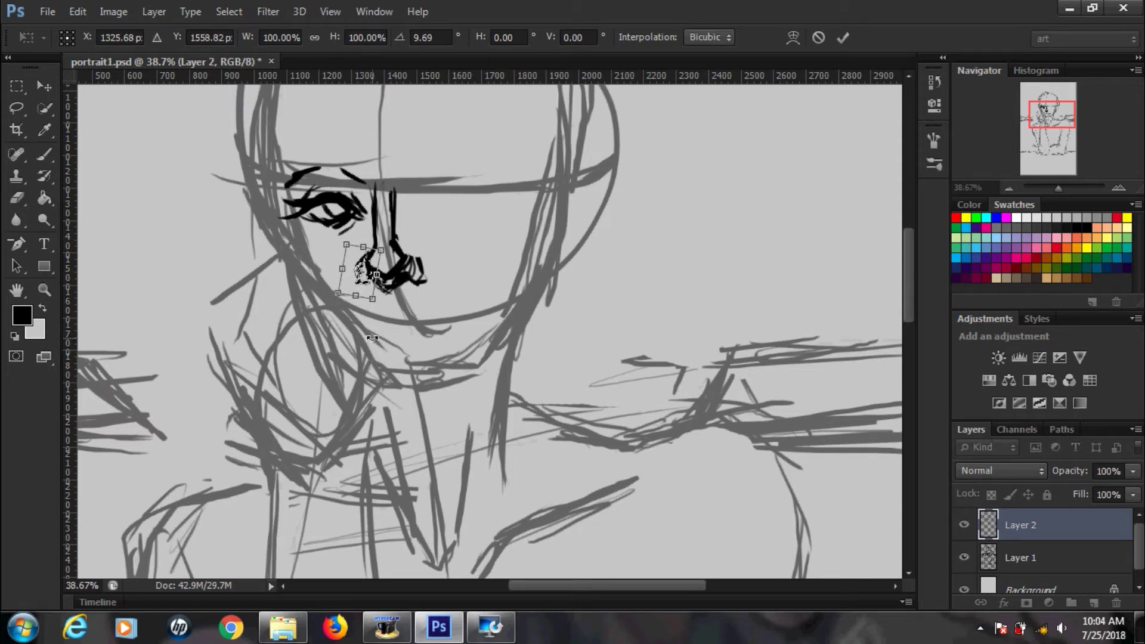
{"action": "key", "text": "Return"}
Step: Ink the right eye's upper lid, lashes, lower lid and hatch shading
{"action": "key", "text": "b"}
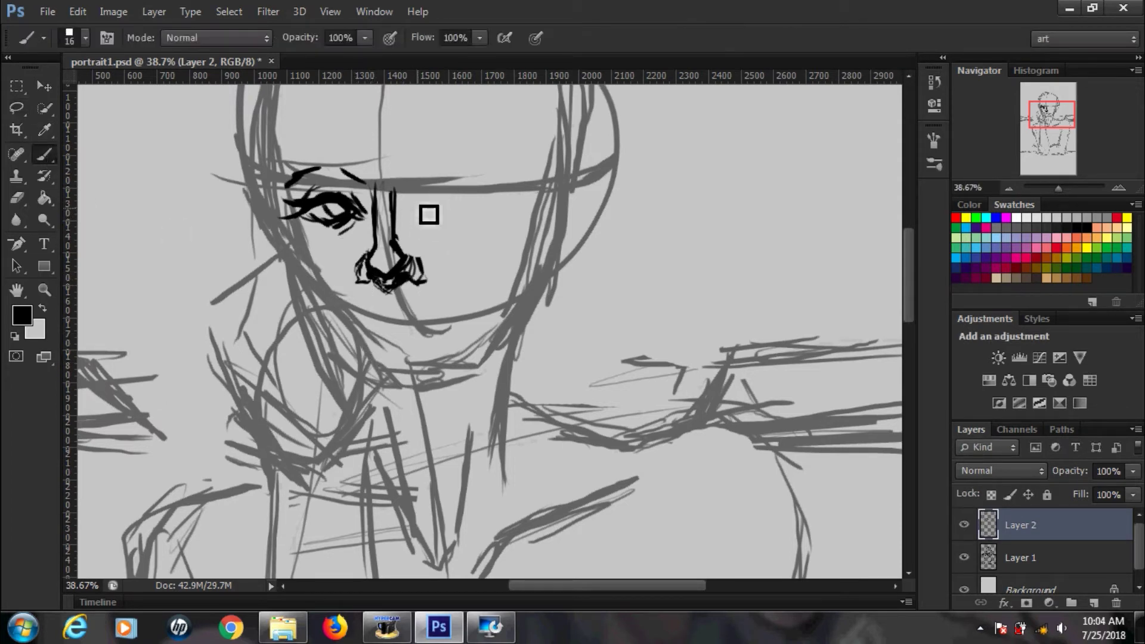
{"action": "mouse_move", "coordinate": [488, 208]}
{"action": "left_mouse_down"}
{"action": "mouse_move", "coordinate": [418, 203]}
{"action": "mouse_move", "coordinate": [498, 206]}
{"action": "left_mouse_up"}
{"action": "left_click_drag", "start_coordinate": [426, 215], "coordinate": [439, 226]}
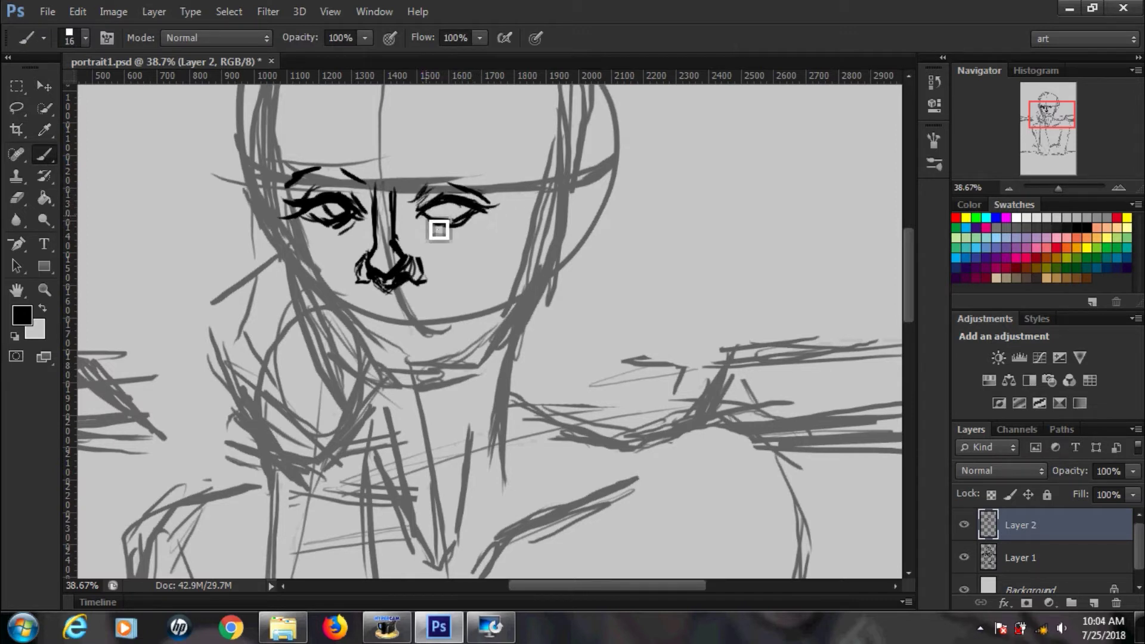
{"action": "left_click", "coordinate": [17, 197]}
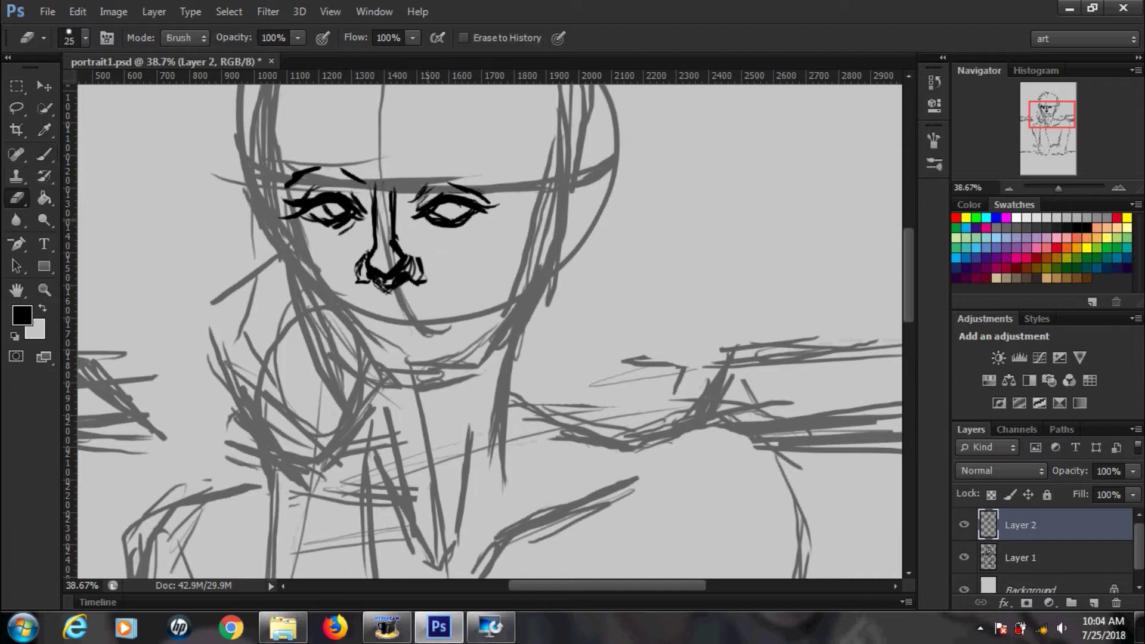
{"action": "key", "text": "b"}
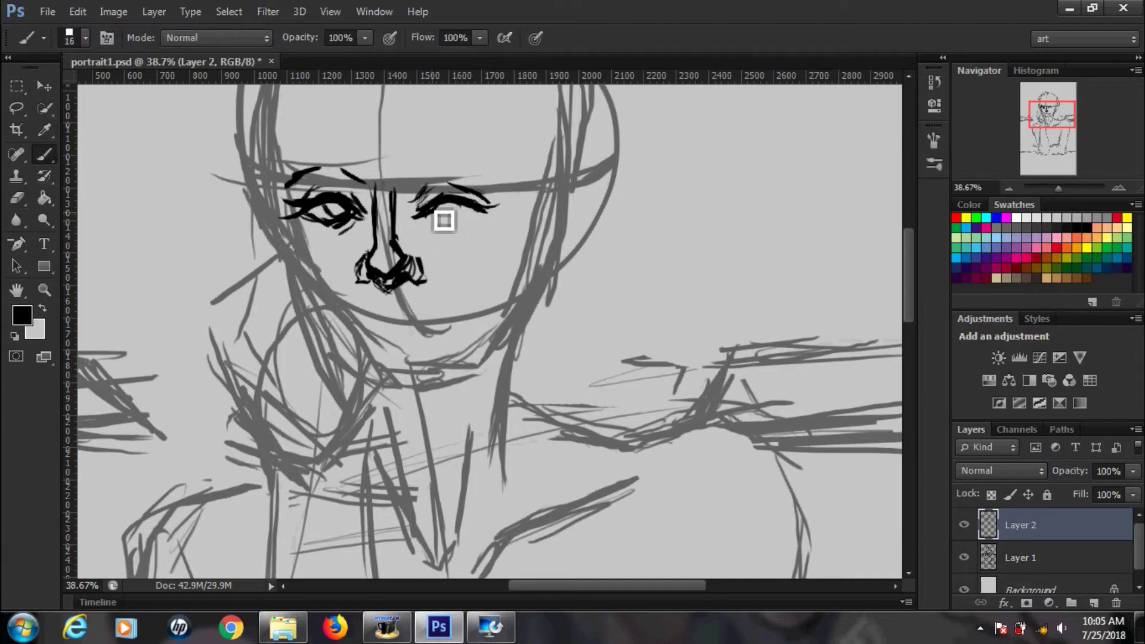
{"action": "left_click_drag", "start_coordinate": [445, 220], "coordinate": [486, 216]}
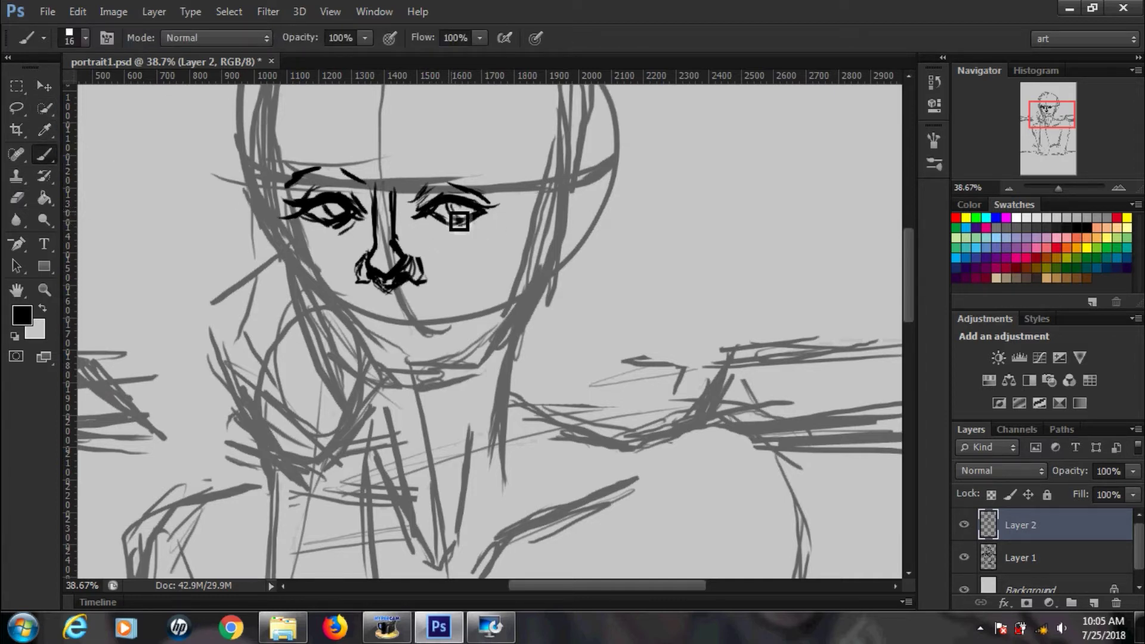
{"action": "left_click_drag", "start_coordinate": [421, 208], "coordinate": [443, 195]}
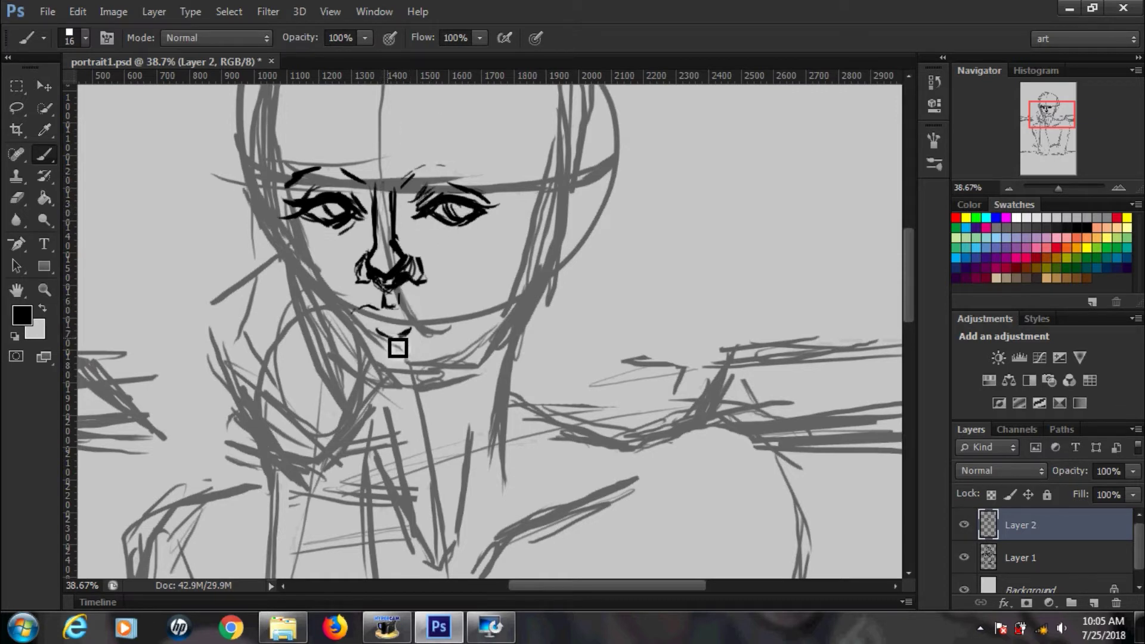
Step: Draw the upper and lower lips and the face outline from the temples around the chin
{"action": "left_click_drag", "start_coordinate": [361, 310], "coordinate": [441, 329]}
{"action": "mouse_move", "coordinate": [388, 358]}
{"action": "left_mouse_down"}
{"action": "mouse_move", "coordinate": [420, 341]}
{"action": "mouse_move", "coordinate": [377, 345]}
{"action": "left_mouse_up"}
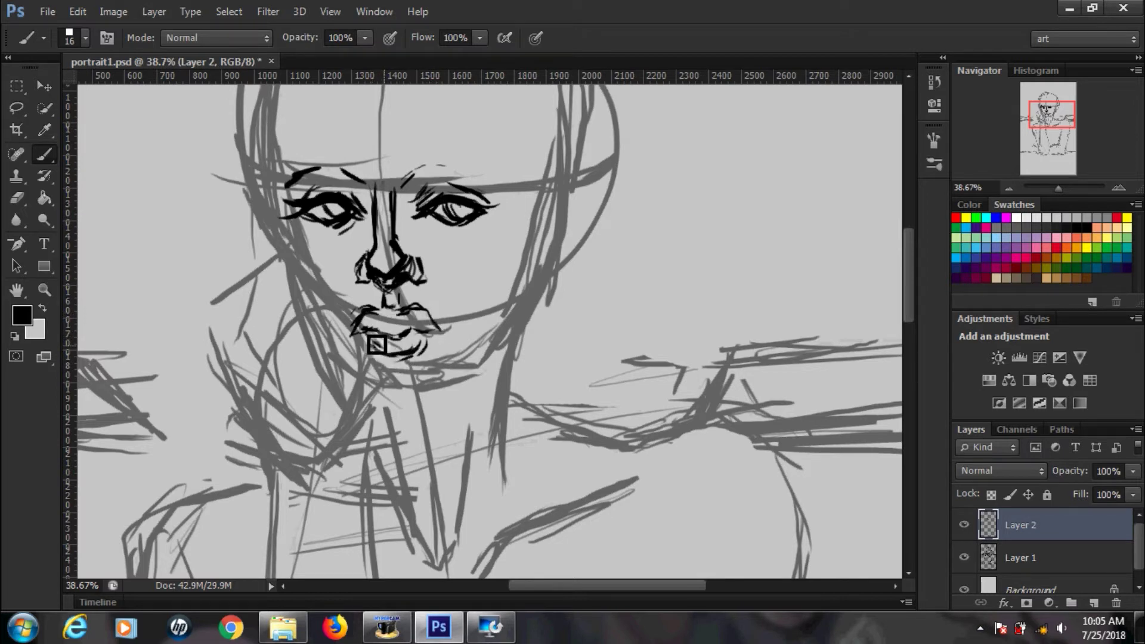
{"action": "key", "text": "e"}
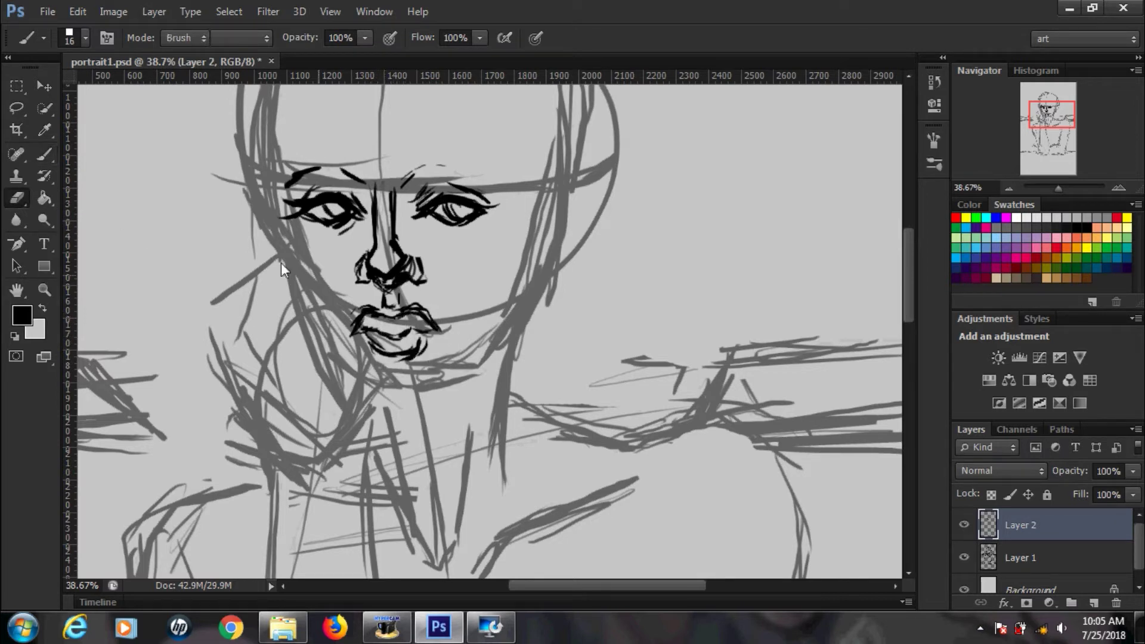
{"action": "key", "text": "b"}
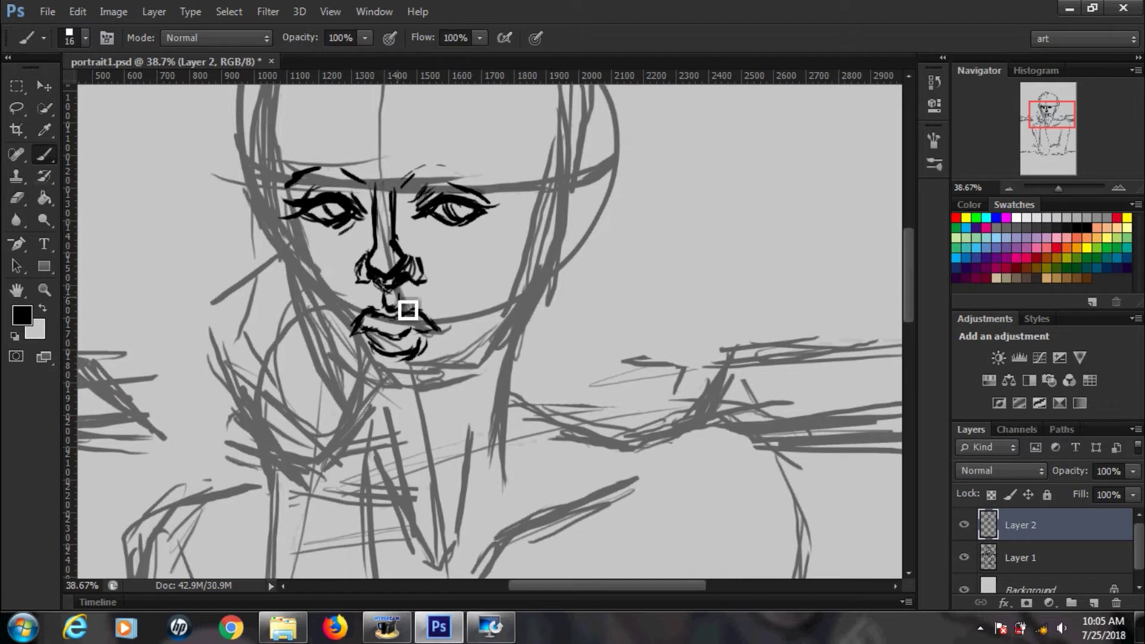
{"action": "mouse_move", "coordinate": [291, 226]}
{"action": "left_mouse_down"}
{"action": "mouse_move", "coordinate": [358, 376]}
{"action": "mouse_move", "coordinate": [452, 397]}
{"action": "left_mouse_up"}
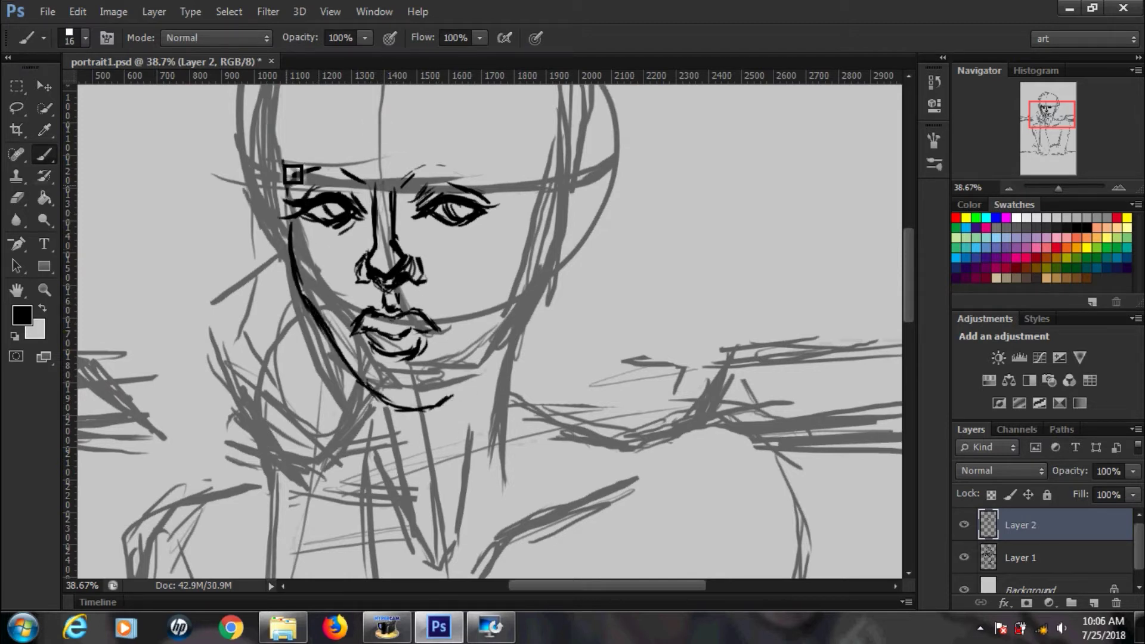
{"action": "left_click_drag", "start_coordinate": [292, 174], "coordinate": [282, 104]}
{"action": "mouse_move", "coordinate": [386, 411]}
{"action": "left_mouse_down"}
{"action": "mouse_move", "coordinate": [507, 350]}
{"action": "mouse_move", "coordinate": [542, 281]}
{"action": "mouse_move", "coordinate": [527, 209]}
{"action": "left_mouse_up"}
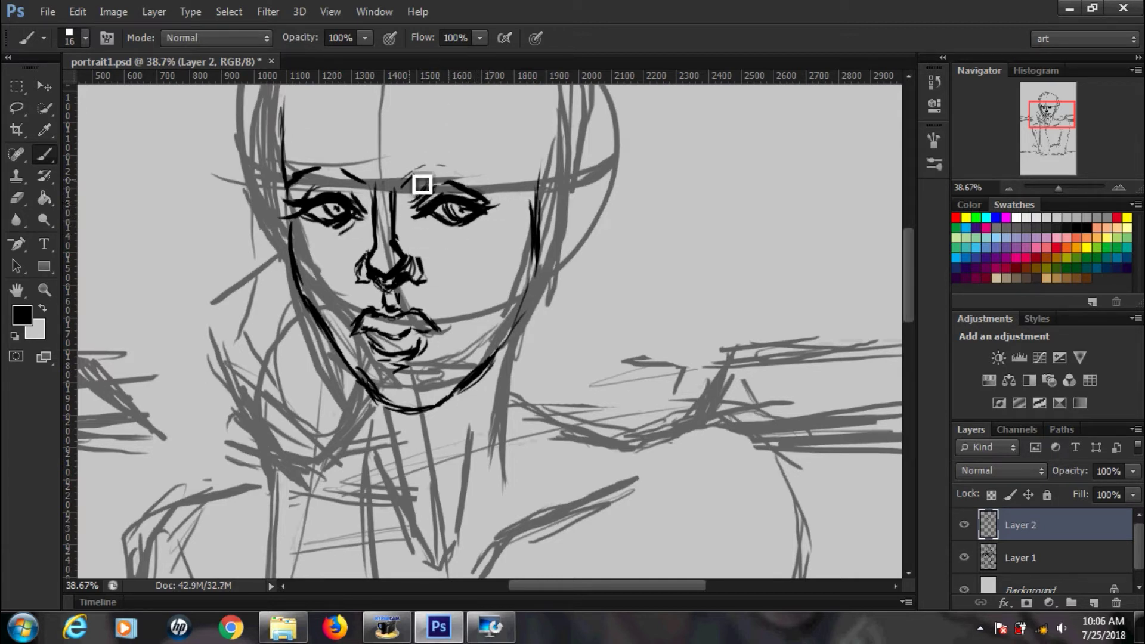
{"action": "scroll", "coordinate": [905, 306], "scroll_direction": "down", "scroll_amount": 2}
{"action": "scroll", "coordinate": [904, 306], "scroll_direction": "up", "scroll_amount": 3}
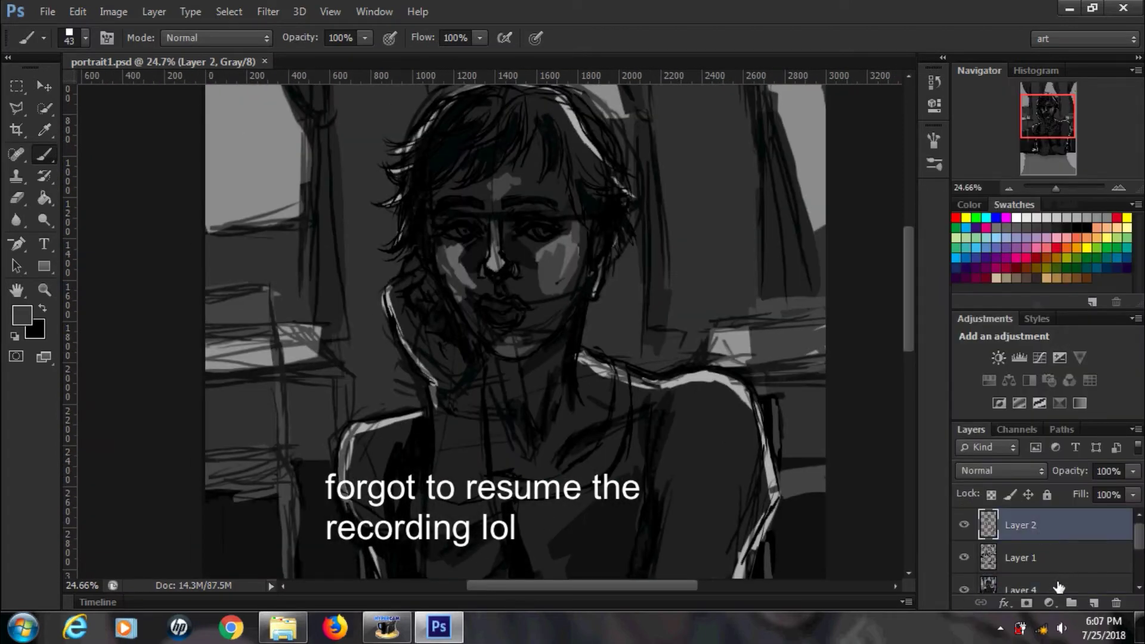
Step: Merge the selected painting layers, then eyedrop a face tone and return to the Brush
{"action": "right_click", "coordinate": [1059, 588]}
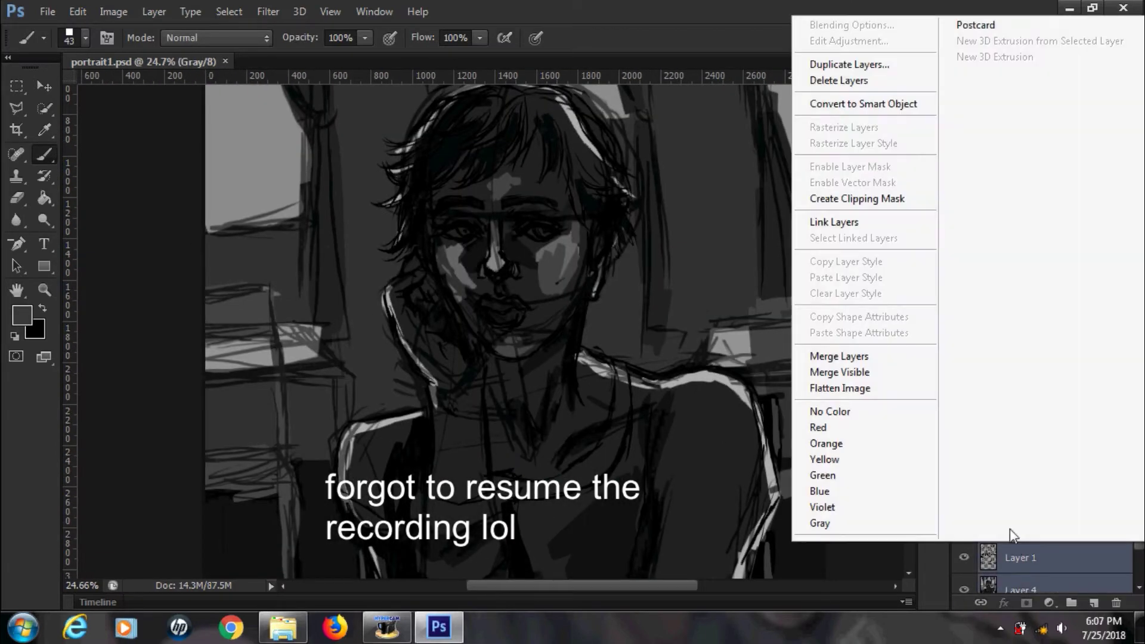
{"action": "left_click", "coordinate": [840, 360]}
{"action": "left_click", "coordinate": [43, 134]}
{"action": "left_click", "coordinate": [486, 179]}
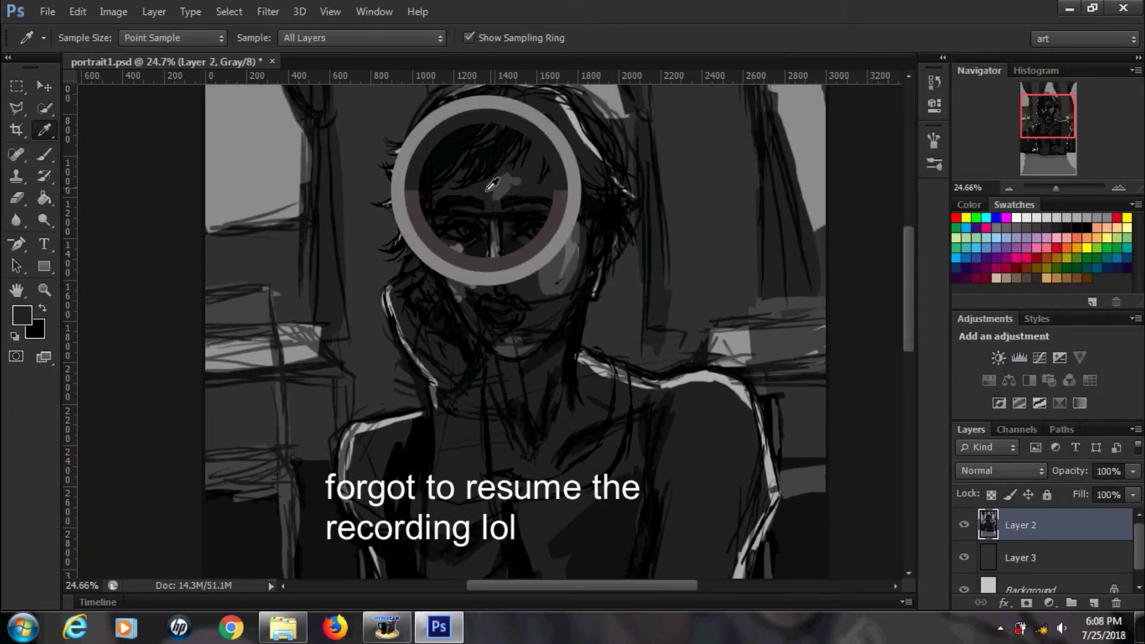
{"action": "key", "text": "b"}
{"action": "key", "text": "i"}
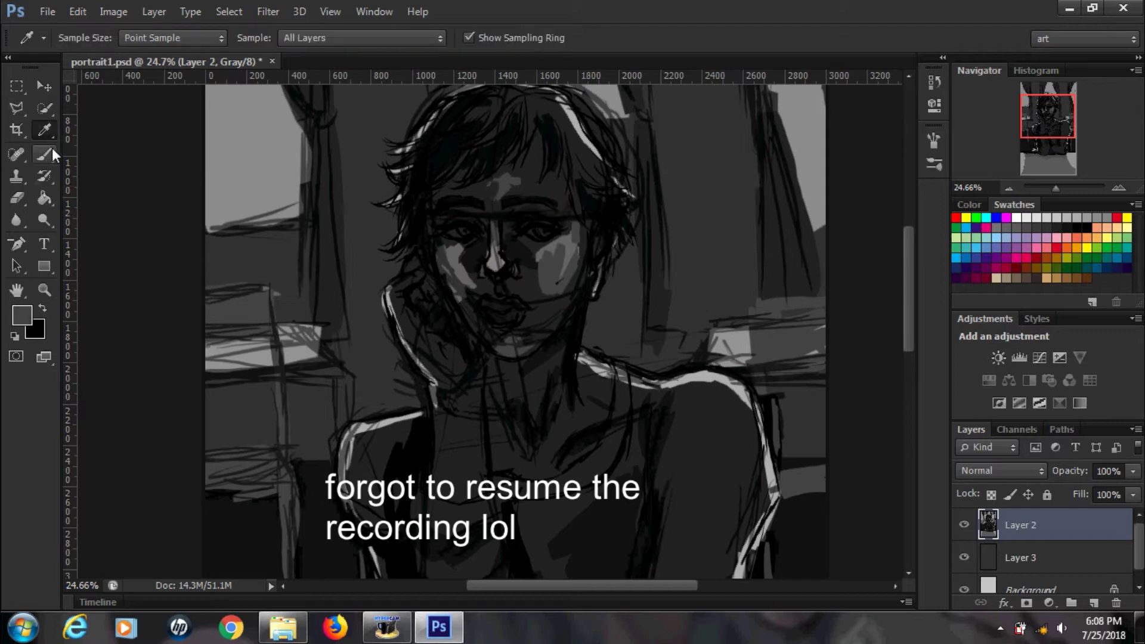
{"action": "left_click", "coordinate": [52, 152]}
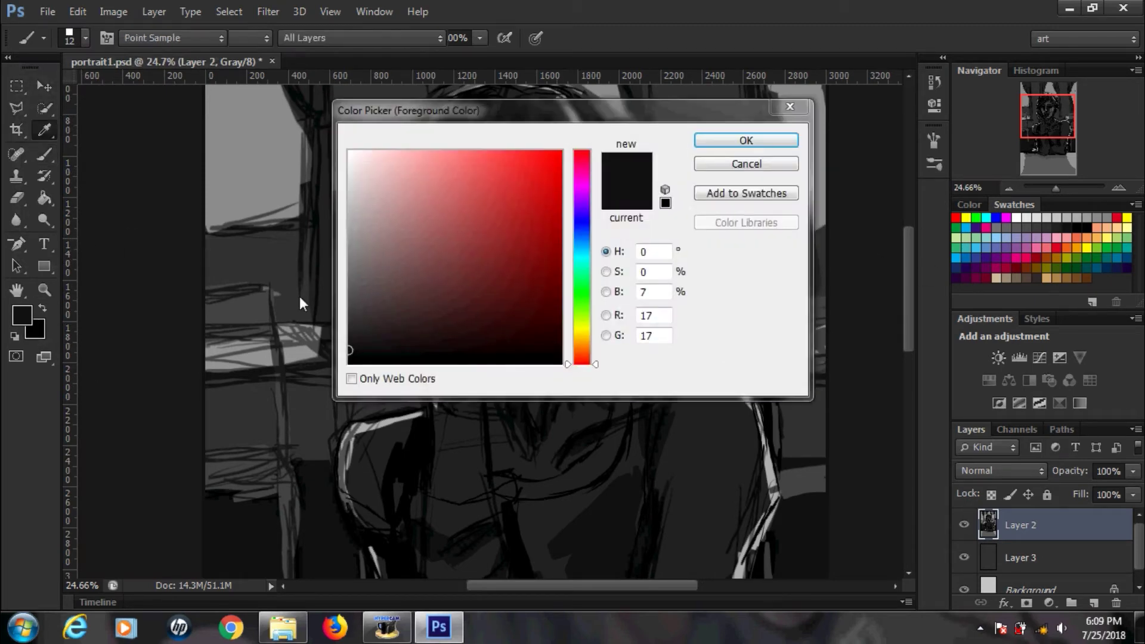
Step: Set a 21 px brush and sample a dark grey from the face
{"action": "left_click", "coordinate": [84, 38]}
{"action": "type", "text": "21"}
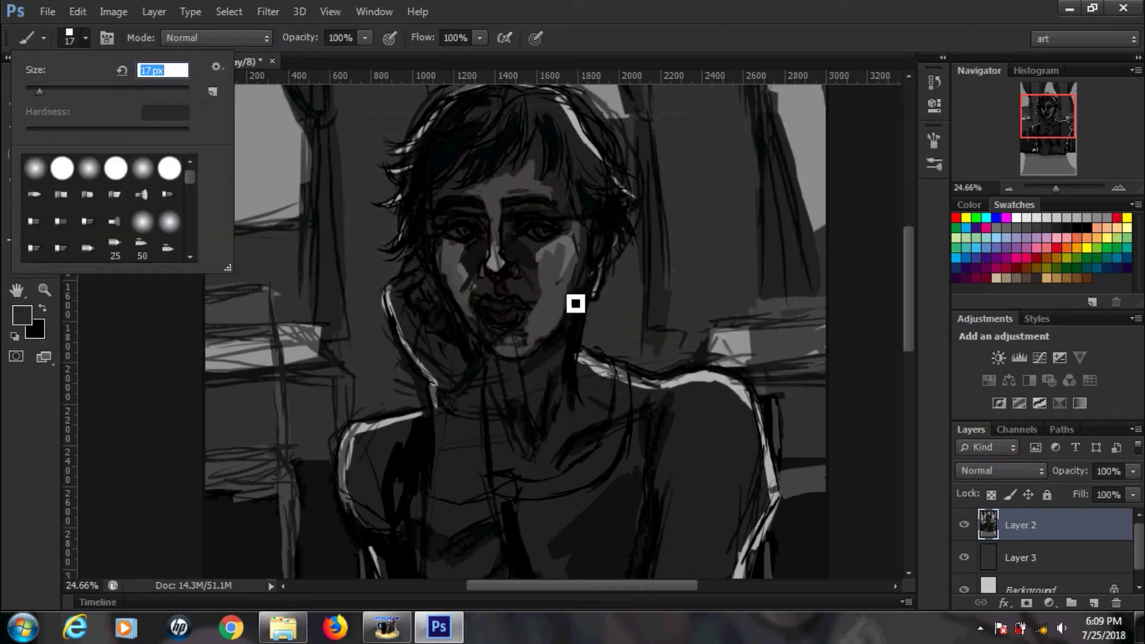
{"action": "key", "text": "Return"}
{"action": "scroll", "coordinate": [653, 253], "scroll_direction": "up", "scroll_amount": 3}
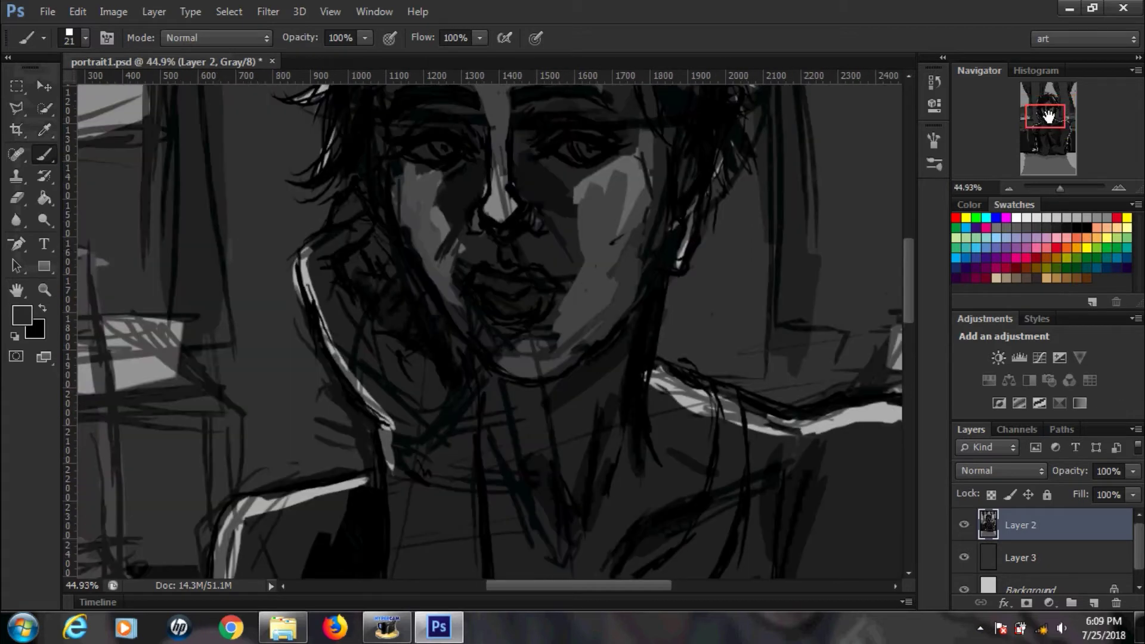
{"action": "left_click", "coordinate": [44, 129]}
{"action": "left_click", "coordinate": [22, 315]}
{"action": "left_click", "coordinate": [138, 295]}
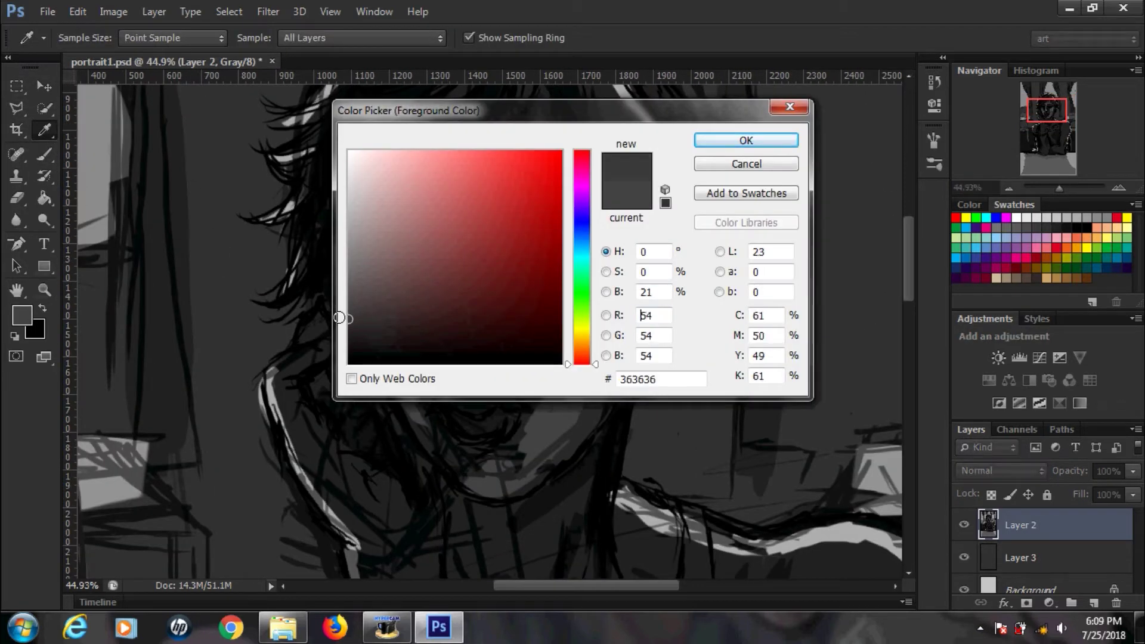
{"action": "key", "text": "Return"}
{"action": "key", "text": "b"}
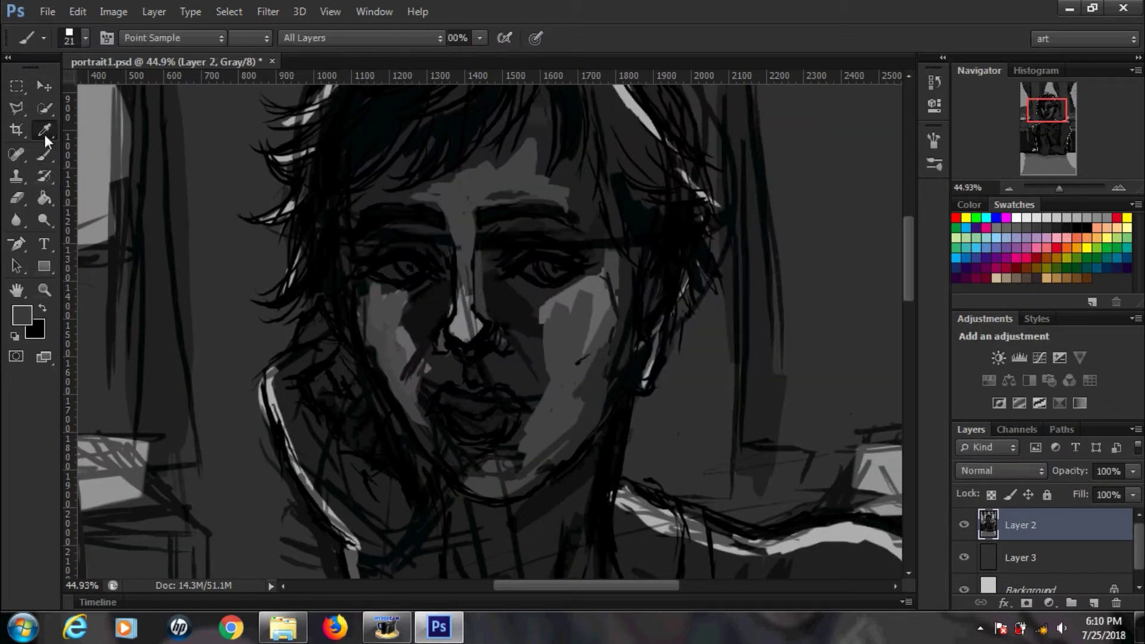
Step: Sample a lighter grey and enlarge the light highlight on the nose
{"action": "left_click", "coordinate": [448, 325], "text": "alt"}
{"action": "left_click", "coordinate": [22, 315]}
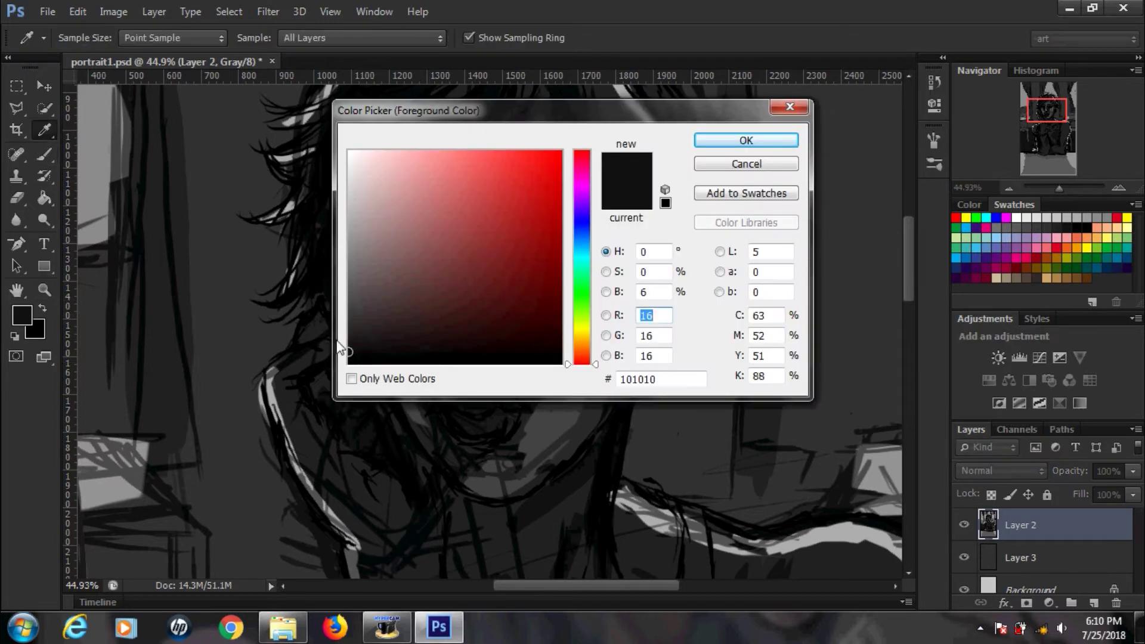
{"action": "key", "text": "Return"}
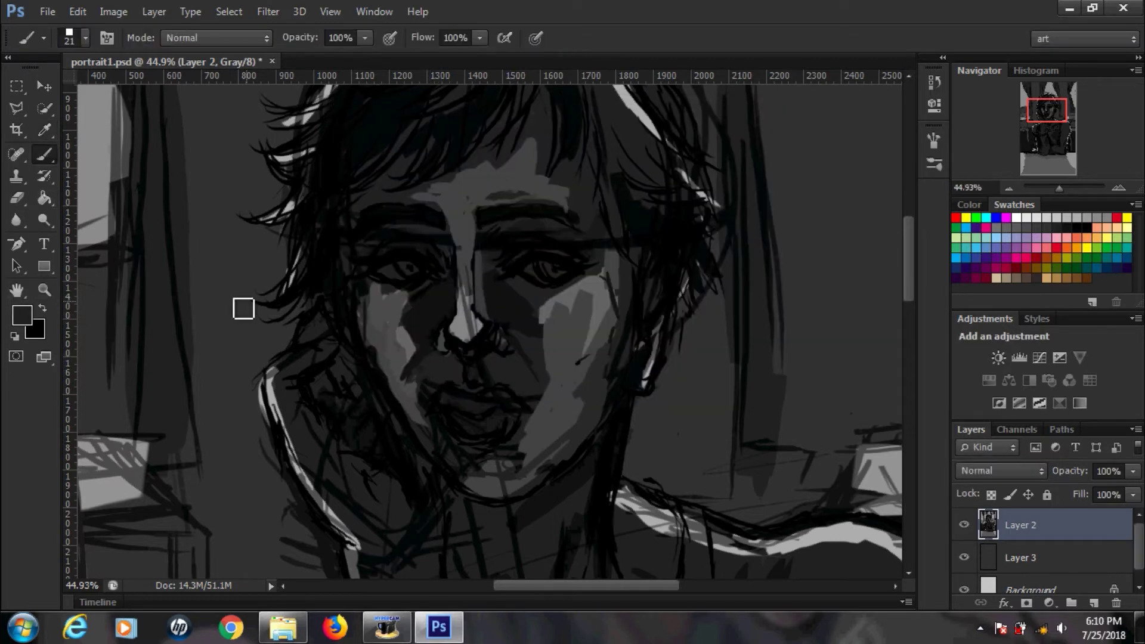
{"action": "left_click", "coordinate": [449, 356], "text": "alt"}
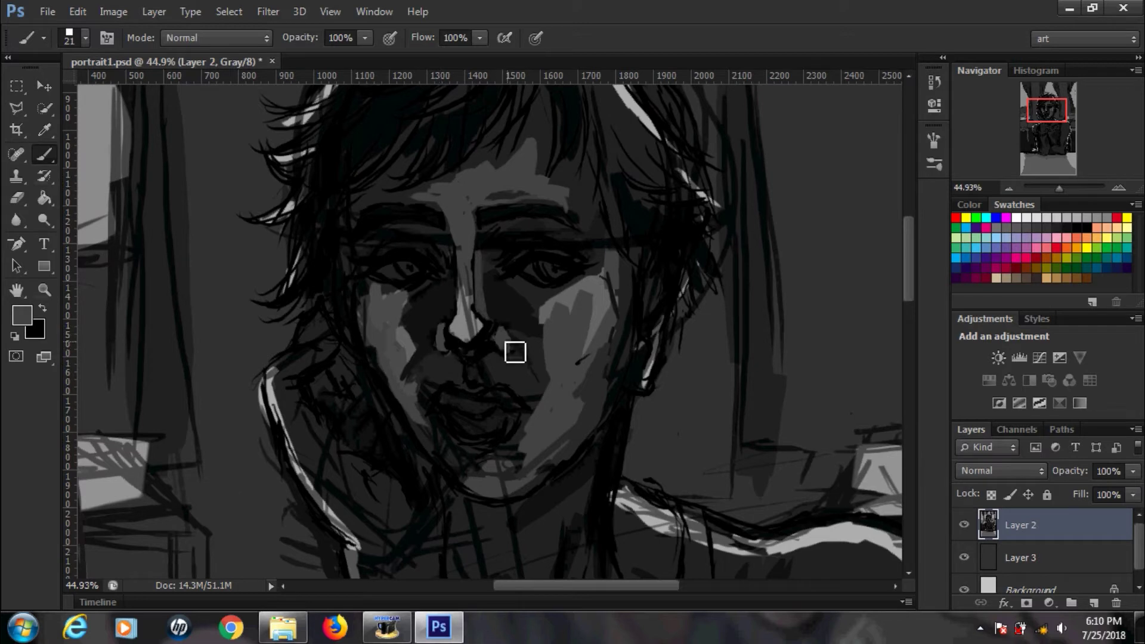
{"action": "left_click", "coordinate": [493, 341], "text": "alt"}
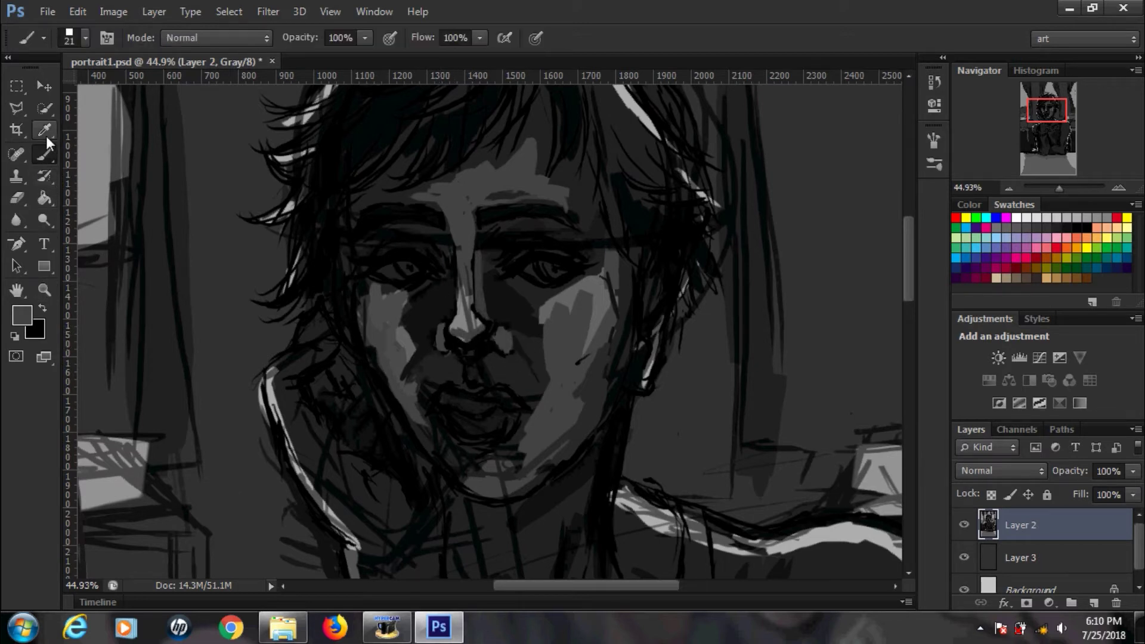
{"action": "left_click", "coordinate": [493, 340], "text": "alt"}
{"action": "left_click_drag", "start_coordinate": [474, 334], "coordinate": [480, 360]}
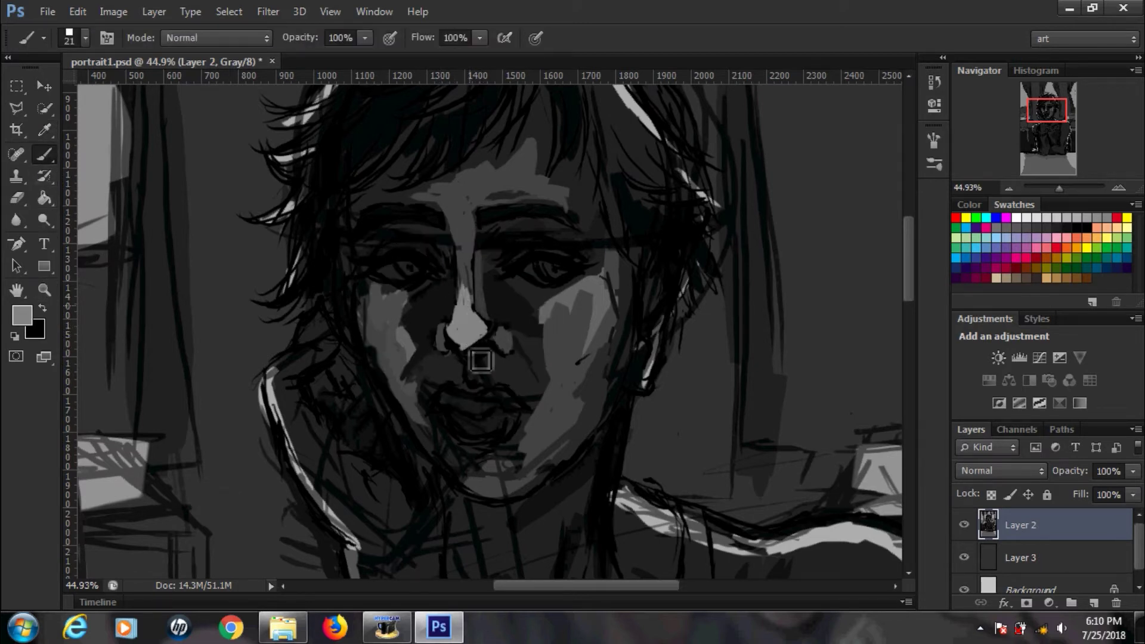
Step: Sample the nose highlight grey as the painting colour
{"action": "left_click", "coordinate": [22, 315]}
{"action": "key", "text": "Return"}
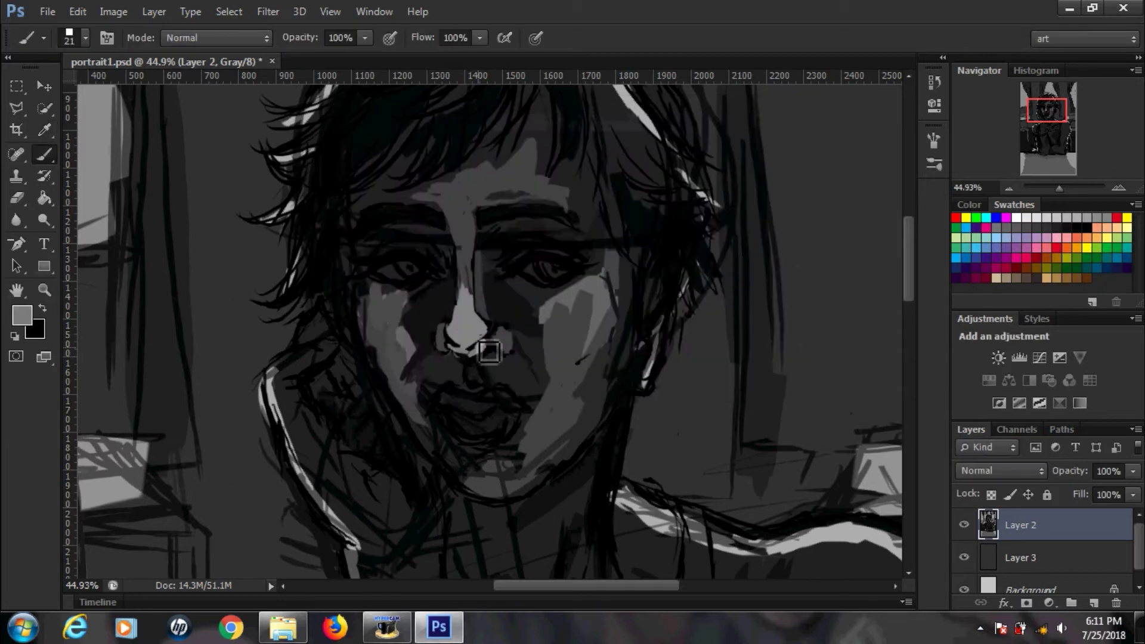
{"action": "key", "text": "i"}
{"action": "left_click", "coordinate": [22, 315]}
{"action": "left_click", "coordinate": [708, 141]}
{"action": "key", "text": "b"}
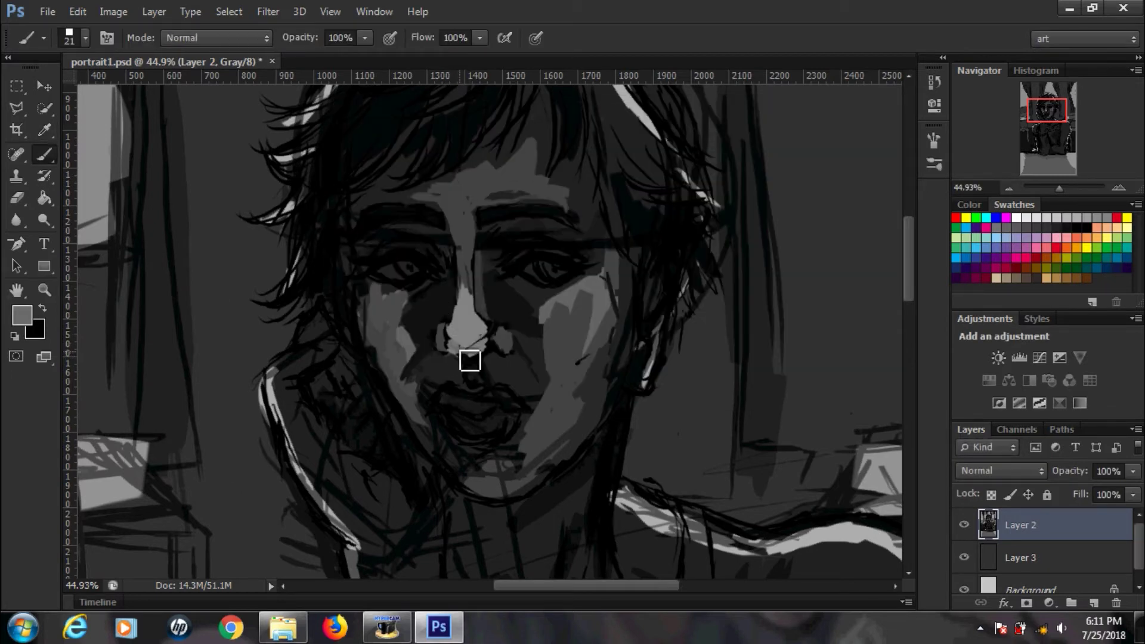
Step: Switch to black and sample dark greys around the nostrils for shadows
{"action": "key", "text": "x"}
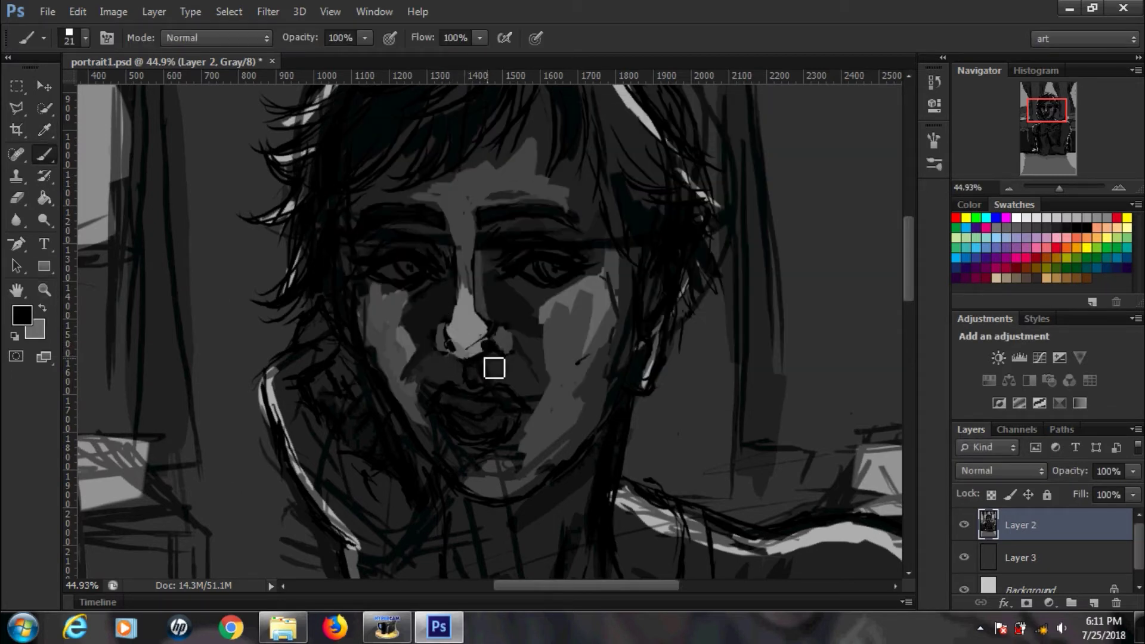
{"action": "key", "text": "i"}
{"action": "left_click", "coordinate": [455, 332]}
{"action": "left_click", "coordinate": [22, 315]}
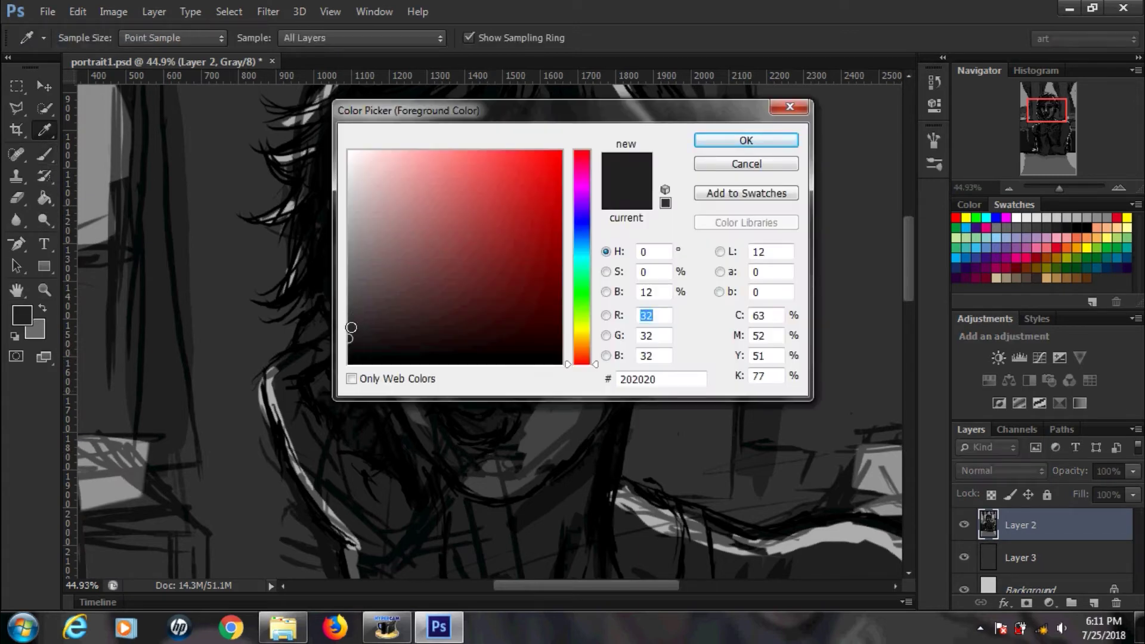
{"action": "left_click", "coordinate": [709, 142]}
{"action": "left_click", "coordinate": [461, 327]}
Step: Sample near-black from under the nose with a 9 px brush
{"action": "key", "text": "b"}
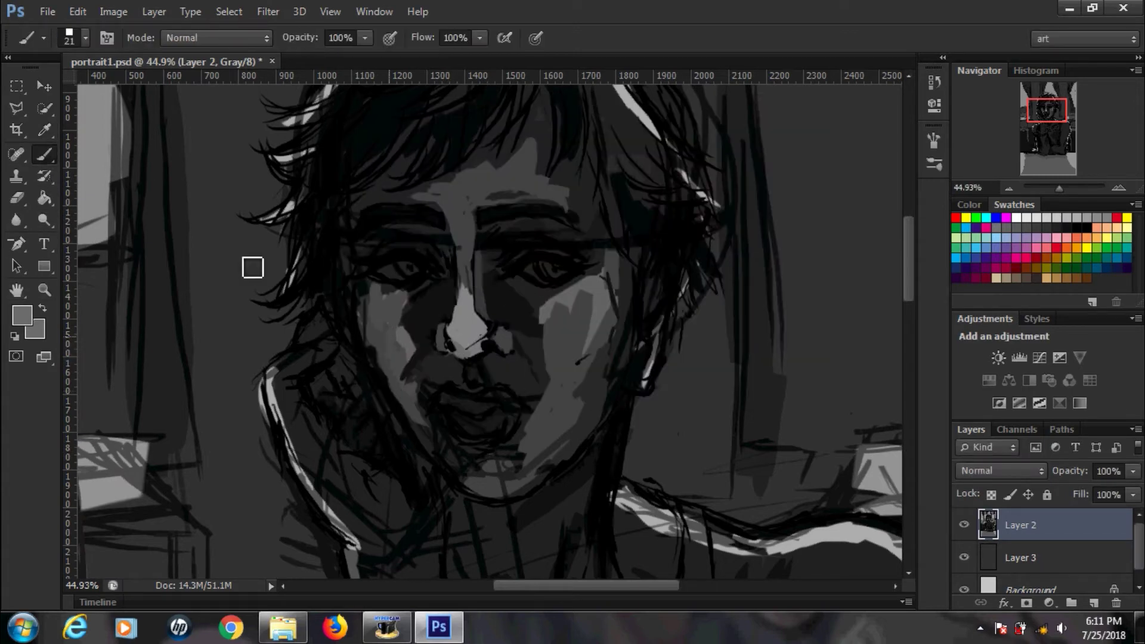
{"action": "left_click", "coordinate": [459, 363], "text": "alt"}
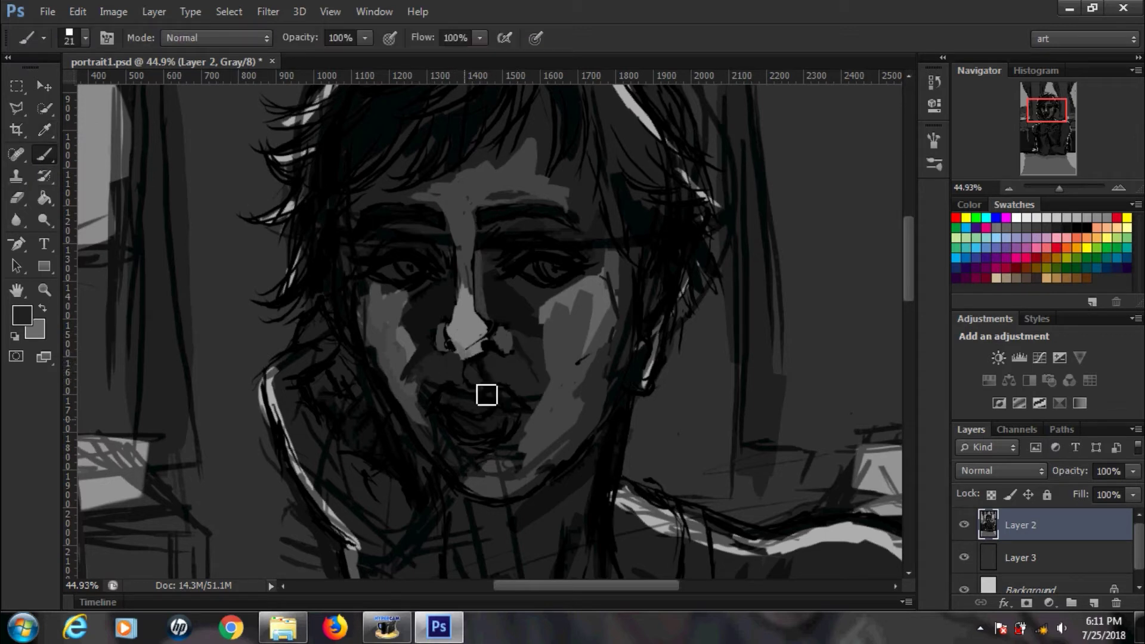
{"action": "left_click", "coordinate": [86, 37]}
{"action": "type", "text": "9"}
{"action": "key", "text": "Return"}
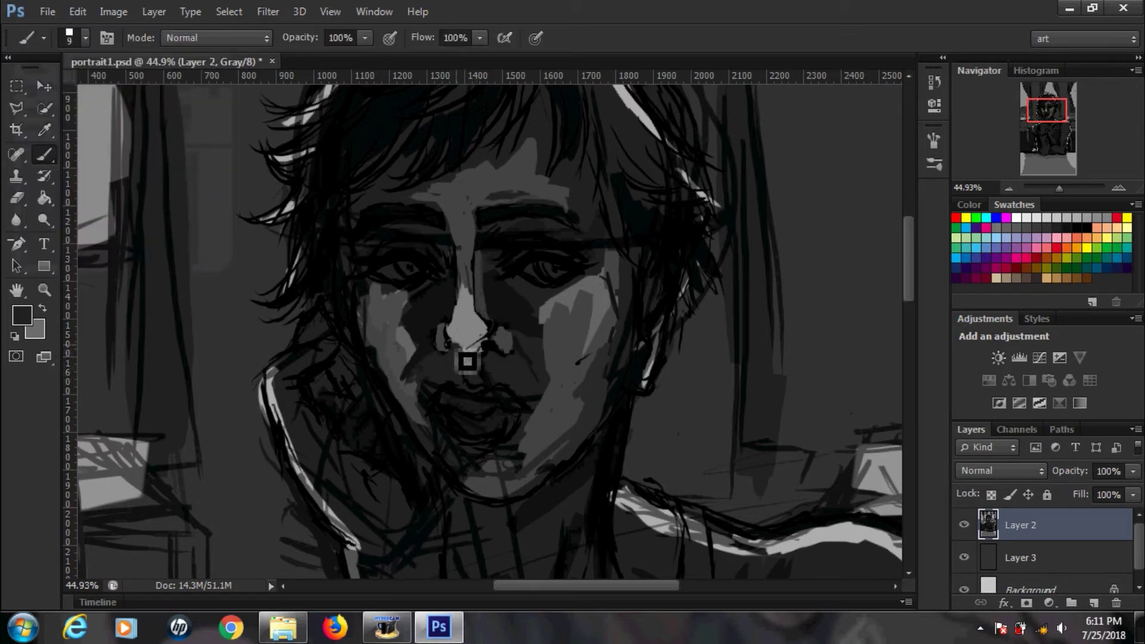
{"action": "left_click", "coordinate": [22, 314]}
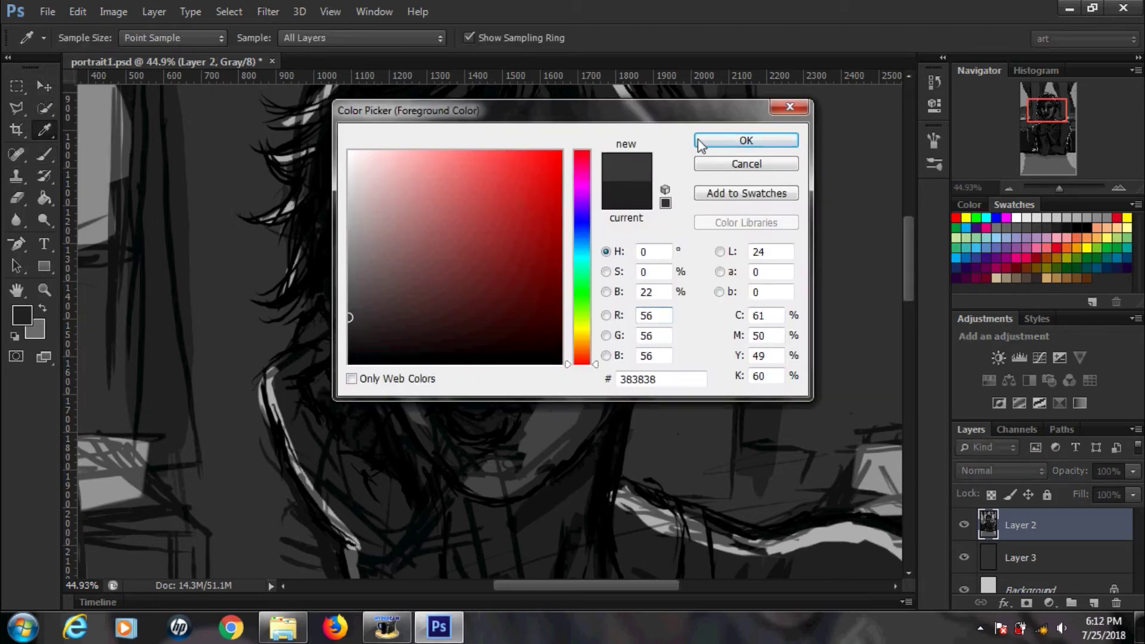
{"action": "left_click", "coordinate": [710, 141]}
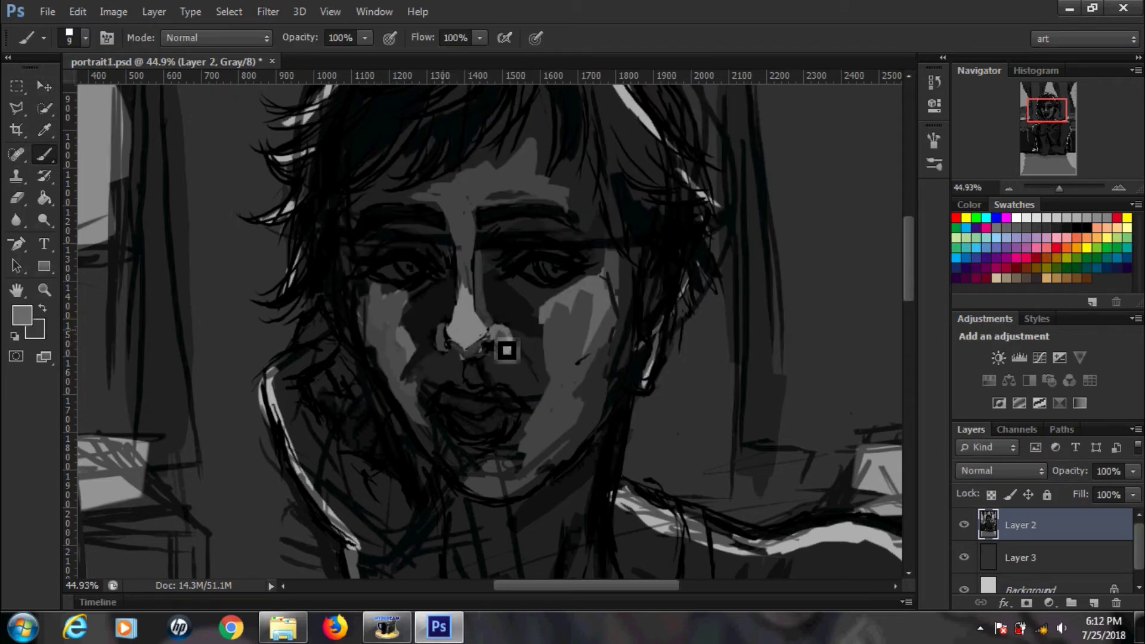
Step: Swap foreground and background colours and use a 29 px brush
{"action": "key", "text": "x"}
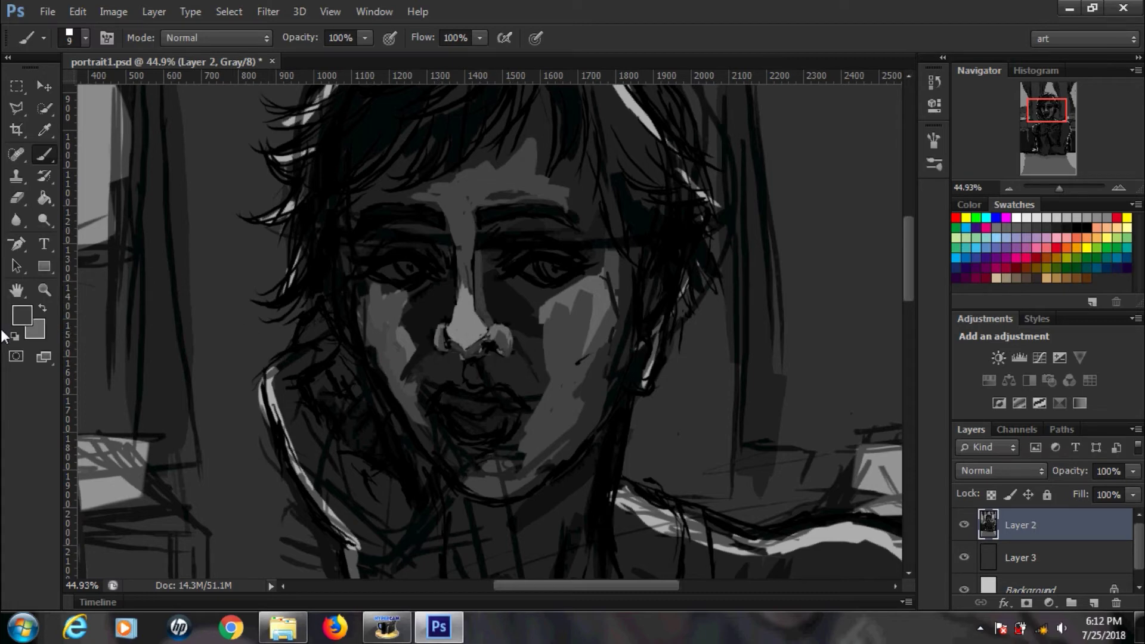
{"action": "left_click", "coordinate": [22, 315]}
{"action": "key", "text": "Return"}
{"action": "left_click", "coordinate": [85, 37]}
{"action": "key", "text": "Return"}
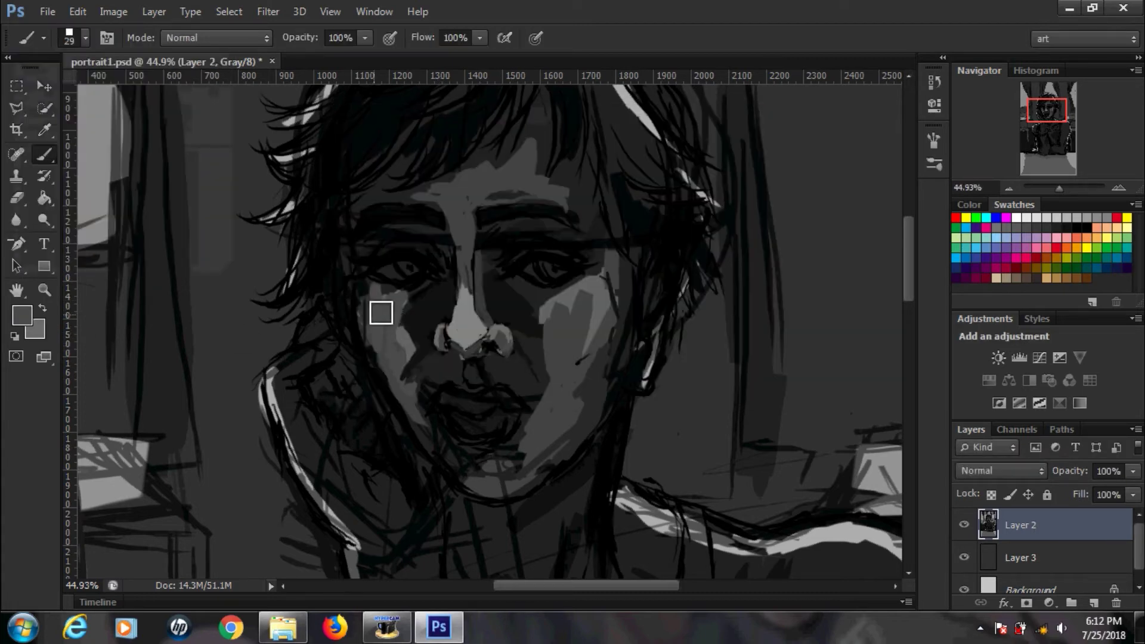
{"action": "left_click", "coordinate": [21, 315]}
{"action": "key", "text": "Return"}
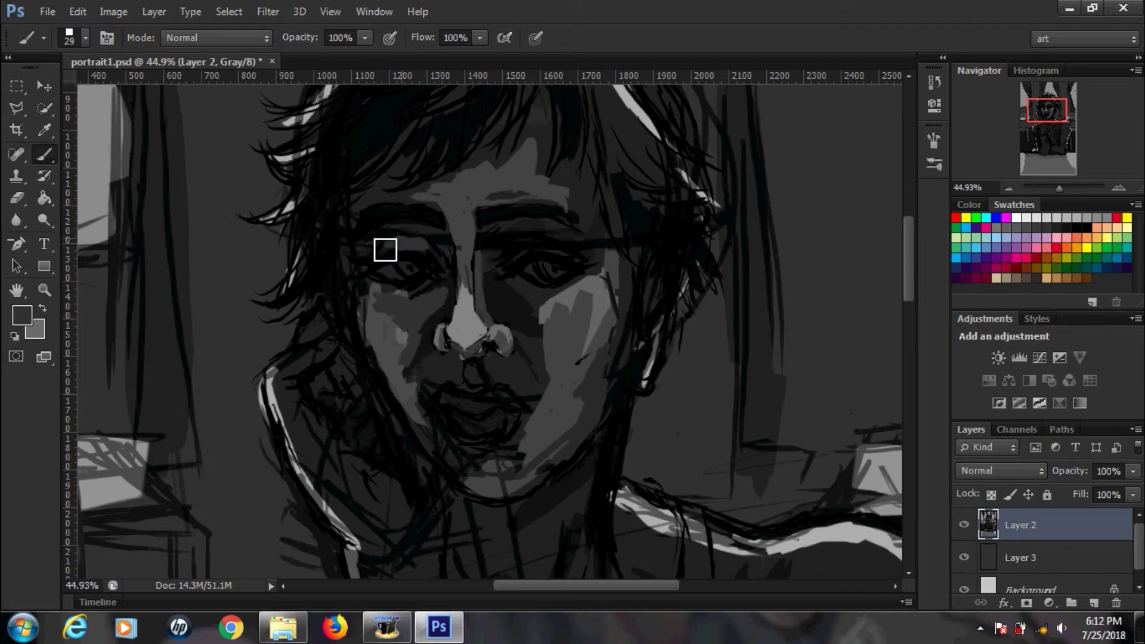
Step: Darken the painting colour slightly and set a 13 px brush
{"action": "left_click", "coordinate": [21, 315]}
{"action": "key", "text": "Return"}
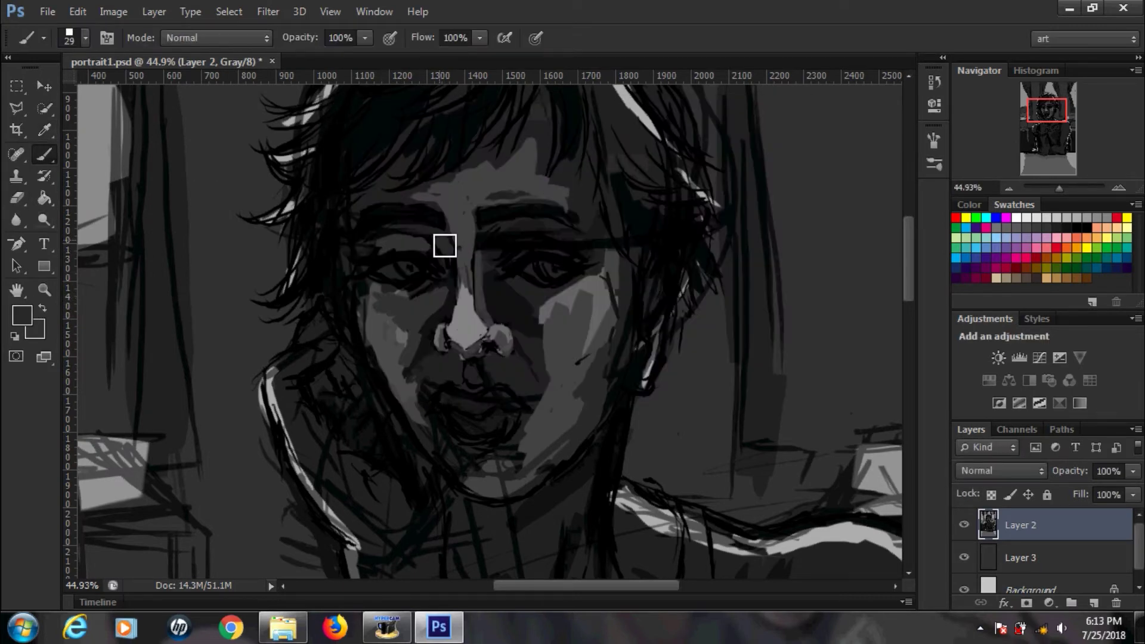
{"action": "left_click", "coordinate": [21, 315]}
{"action": "key", "text": "Return"}
{"action": "left_click", "coordinate": [69, 38]}
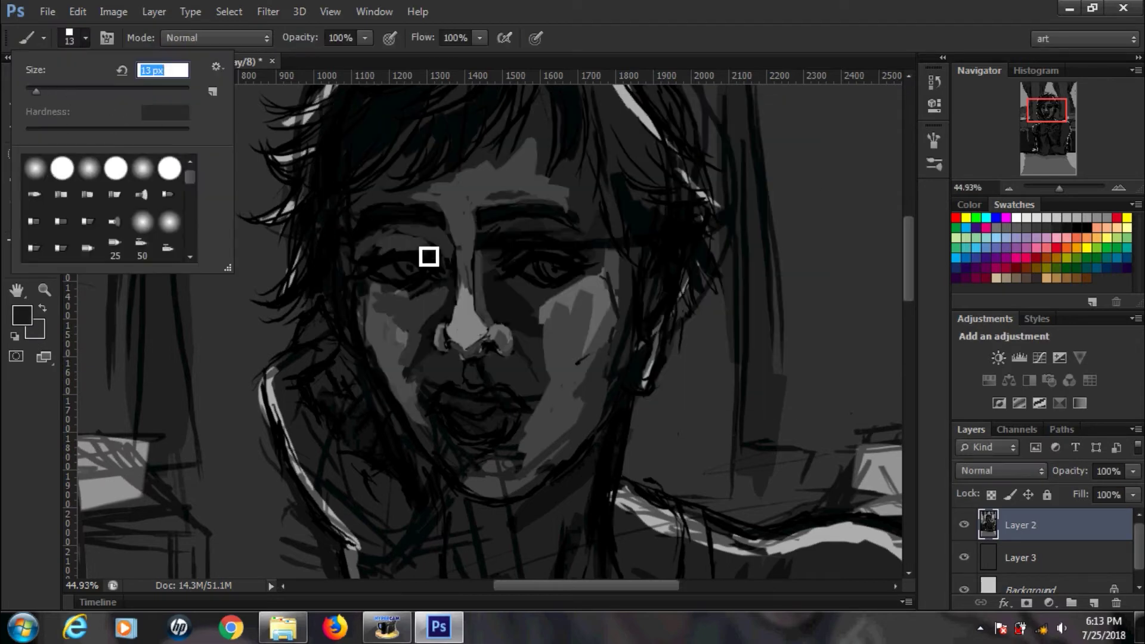
{"action": "key", "text": "Return"}
Step: Paint a light grey highlight on the eyelid with a 16 px brush
{"action": "left_click", "coordinate": [21, 315]}
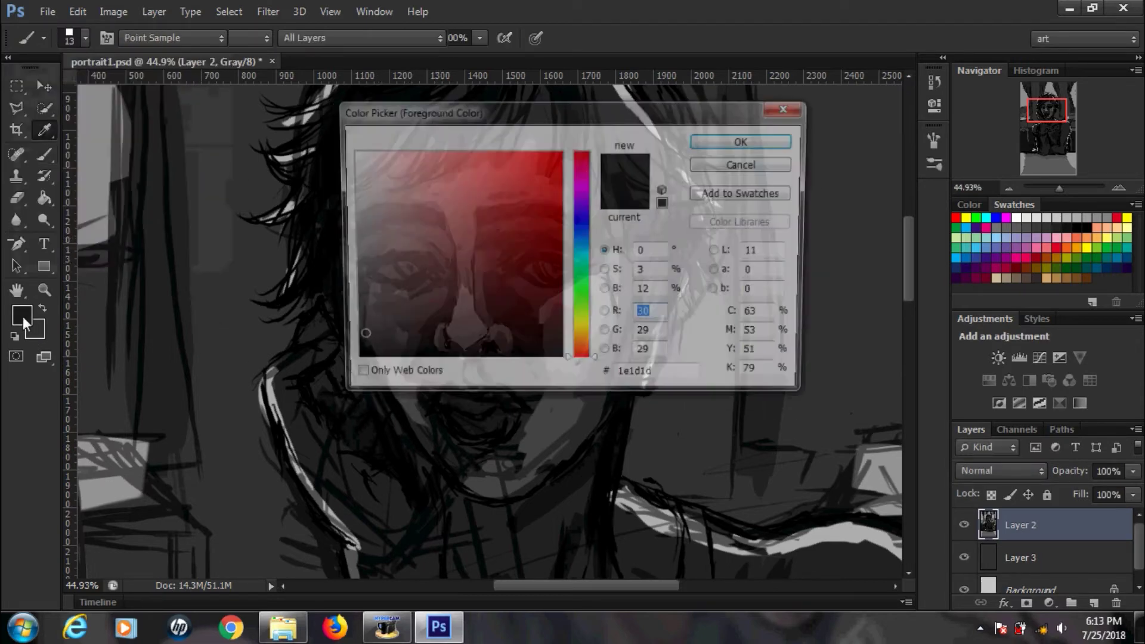
{"action": "left_click", "coordinate": [352, 219]}
{"action": "key", "text": "Return"}
{"action": "left_click", "coordinate": [69, 38]}
{"action": "left_click_drag", "start_coordinate": [37, 89], "coordinate": [41, 96]}
{"action": "key", "text": "Return"}
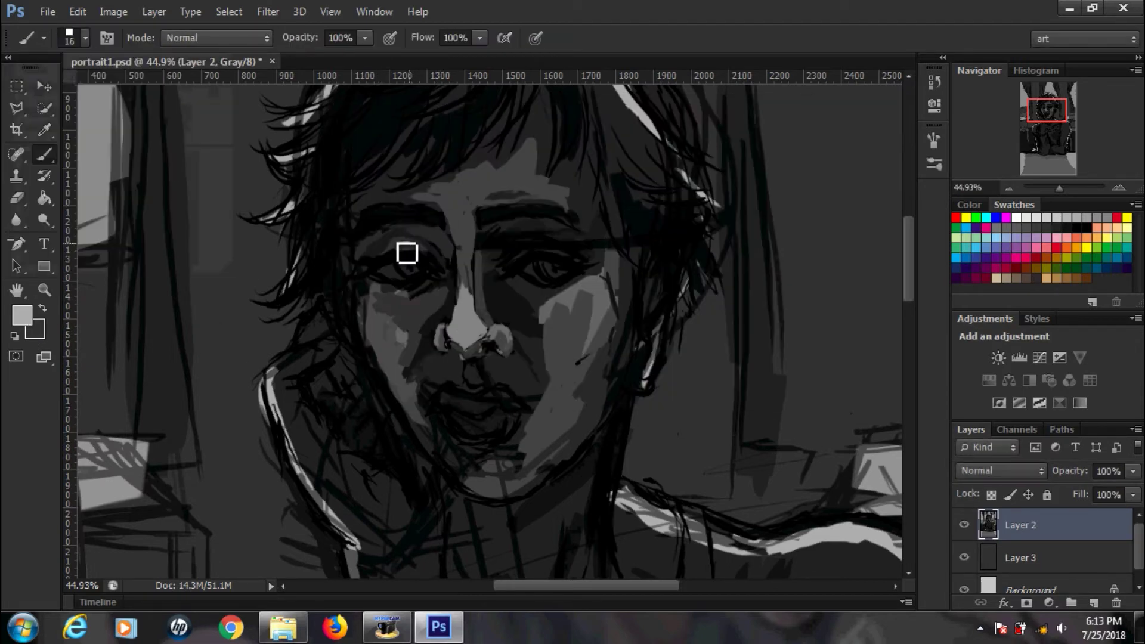
{"action": "left_click_drag", "start_coordinate": [536, 246], "coordinate": [552, 244]}
Step: Sample an eye highlight colour and enlarge the brush to 44 px
{"action": "left_click", "coordinate": [390, 247], "text": "alt"}
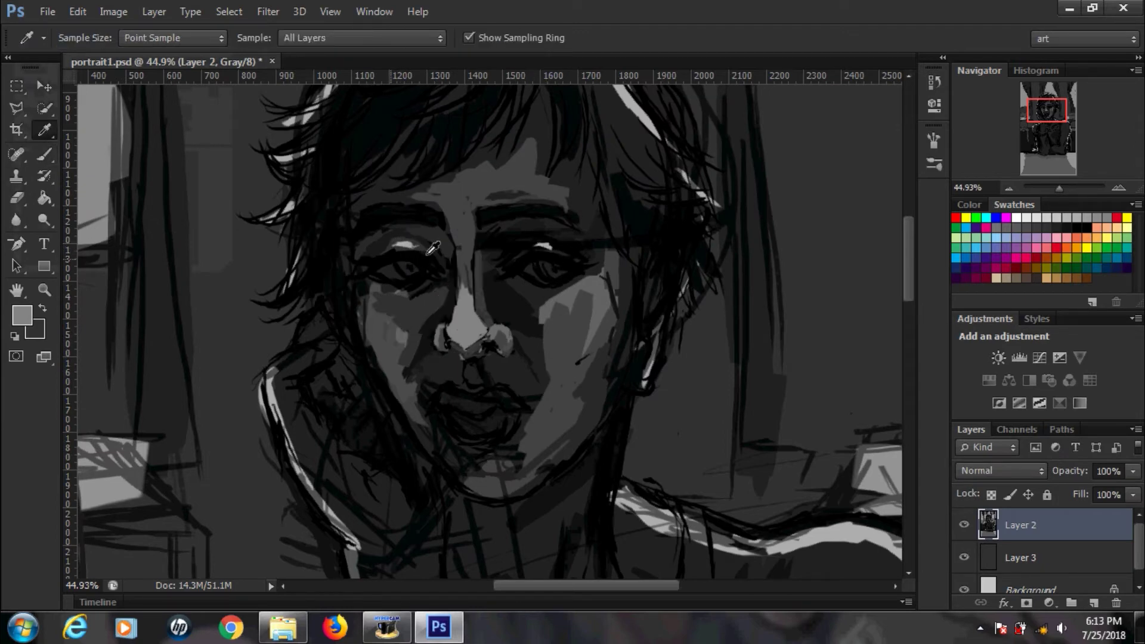
{"action": "left_click", "coordinate": [21, 315]}
{"action": "key", "text": "Return"}
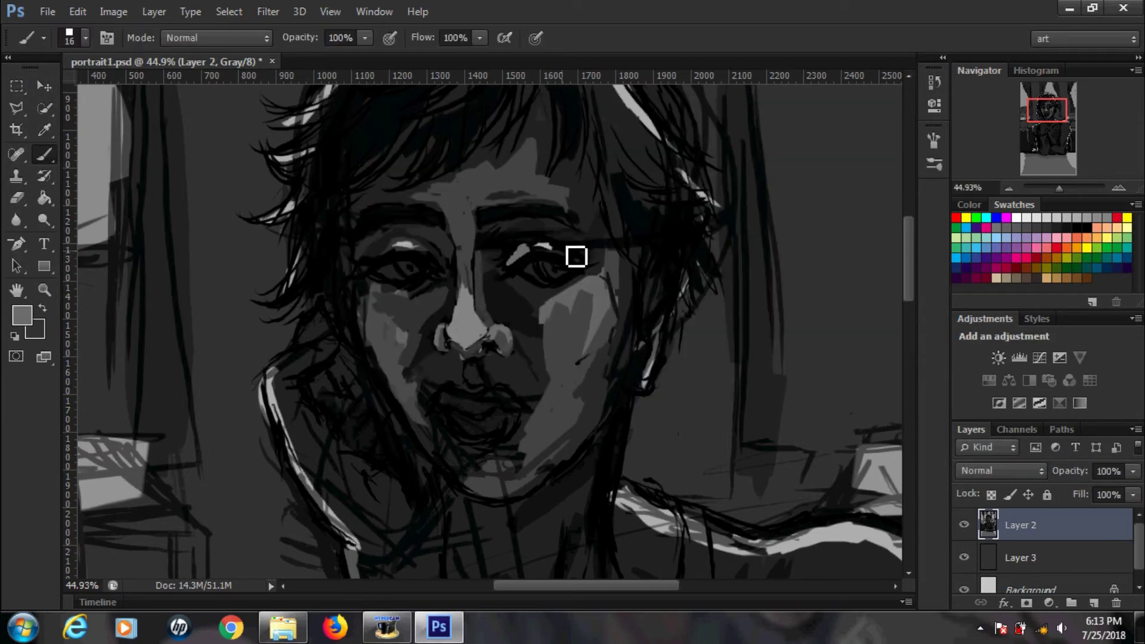
{"action": "left_click", "coordinate": [44, 149]}
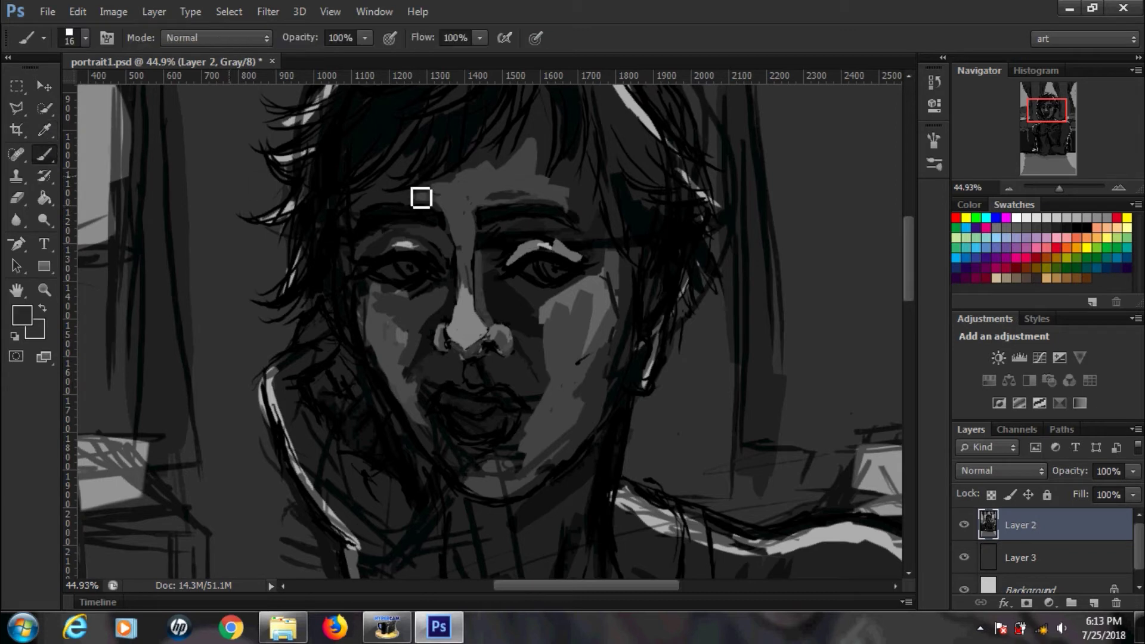
{"action": "left_click", "coordinate": [85, 37]}
{"action": "key", "text": "Return"}
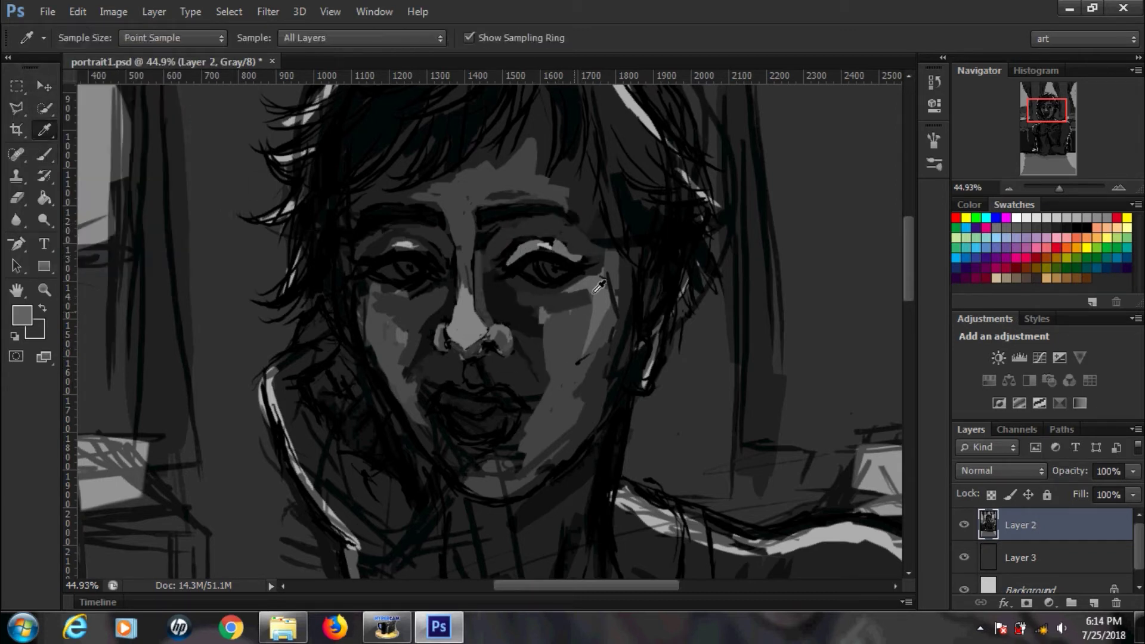
Step: Paint lighter greys over the cheeks, mouth, jaw and chin
{"action": "left_click", "coordinate": [391, 316], "text": "alt"}
{"action": "left_click_drag", "start_coordinate": [586, 309], "coordinate": [580, 356]}
{"action": "mouse_move", "coordinate": [419, 331]}
{"action": "left_mouse_down"}
{"action": "mouse_move", "coordinate": [396, 383]}
{"action": "mouse_move", "coordinate": [371, 336]}
{"action": "left_mouse_up"}
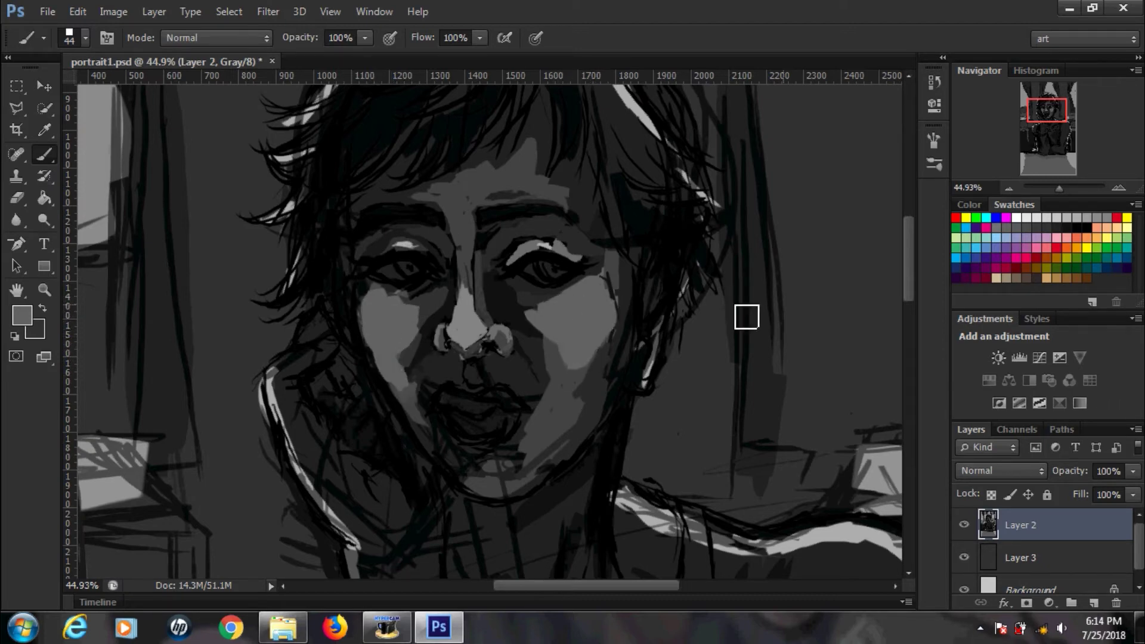
{"action": "scroll", "coordinate": [746, 314], "scroll_direction": "down", "scroll_amount": 2}
{"action": "left_click_drag", "start_coordinate": [486, 430], "coordinate": [509, 429]}
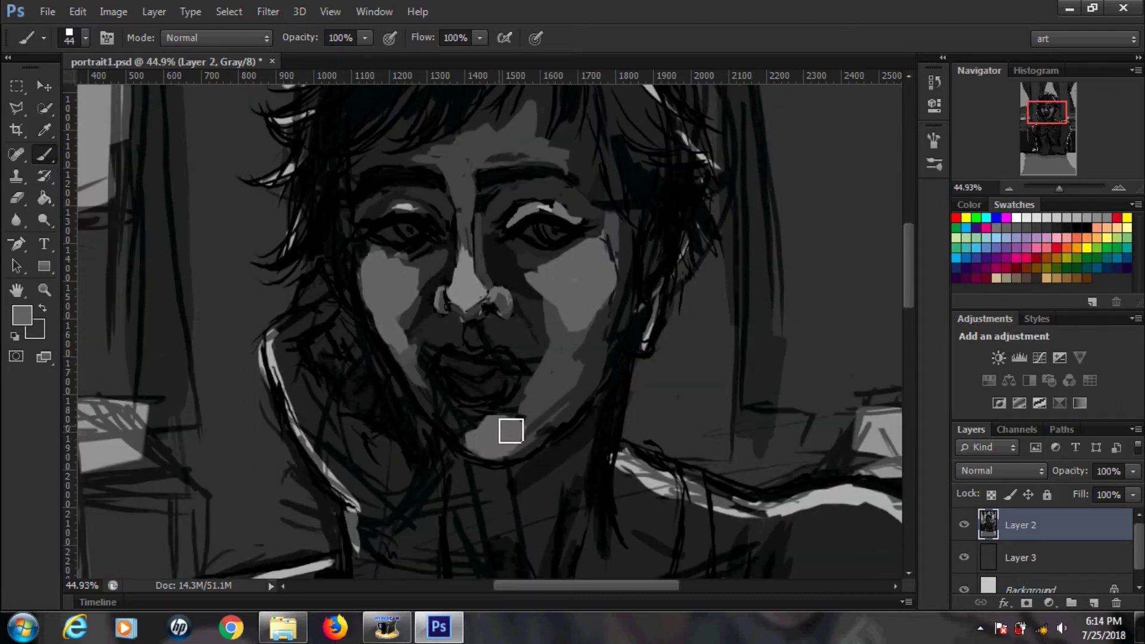
{"action": "left_click", "coordinate": [514, 340], "text": "alt"}
{"action": "mouse_move", "coordinate": [433, 339]}
{"action": "left_mouse_down"}
{"action": "mouse_move", "coordinate": [434, 404]}
{"action": "mouse_move", "coordinate": [496, 460]}
{"action": "left_mouse_up"}
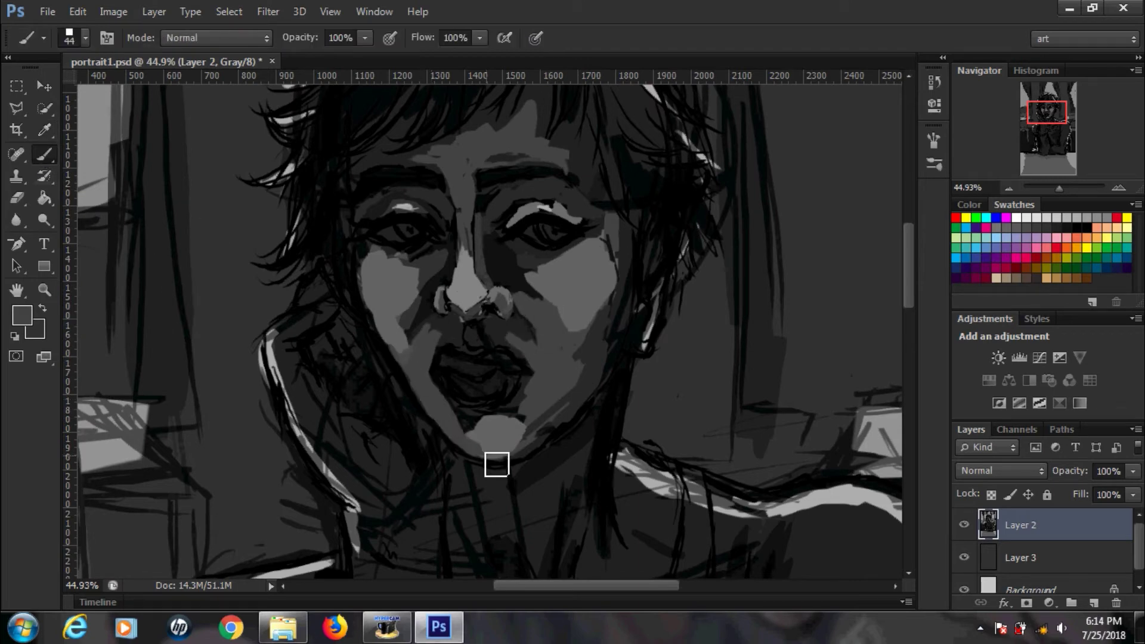
{"action": "scroll", "coordinate": [507, 203], "scroll_direction": "down", "scroll_amount": 5}
Step: Shade the neck below the chin into a dark V with near-black 0c0b0b
{"action": "left_click", "coordinate": [588, 324], "text": "alt"}
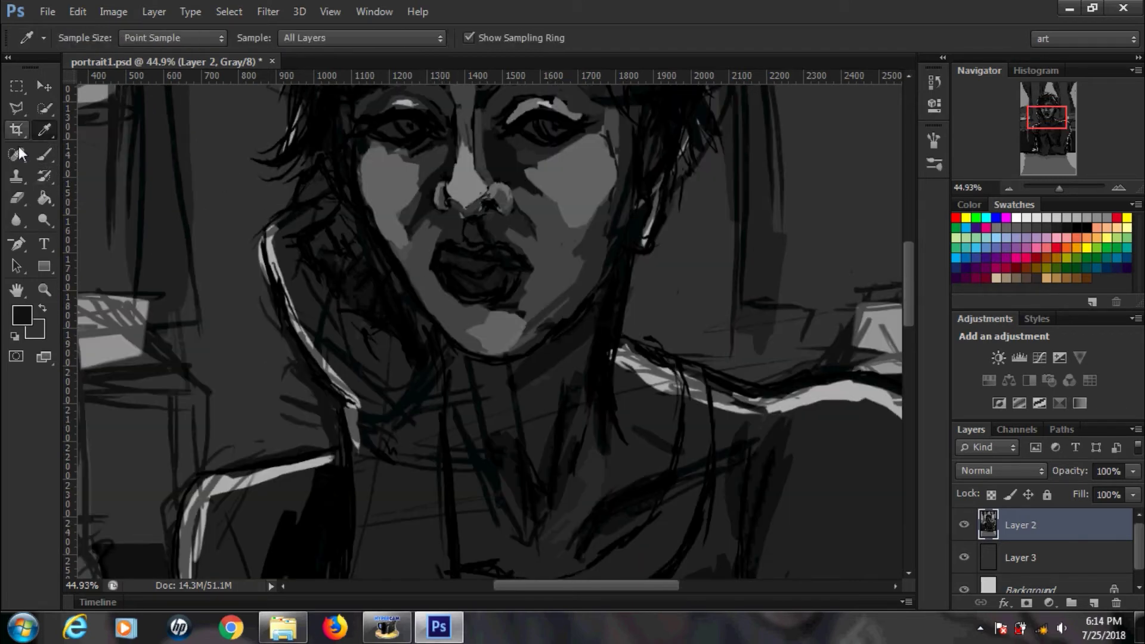
{"action": "mouse_move", "coordinate": [521, 377]}
{"action": "left_mouse_down"}
{"action": "mouse_move", "coordinate": [476, 374]}
{"action": "mouse_move", "coordinate": [558, 388]}
{"action": "mouse_move", "coordinate": [507, 386]}
{"action": "mouse_move", "coordinate": [535, 507]}
{"action": "left_mouse_up"}
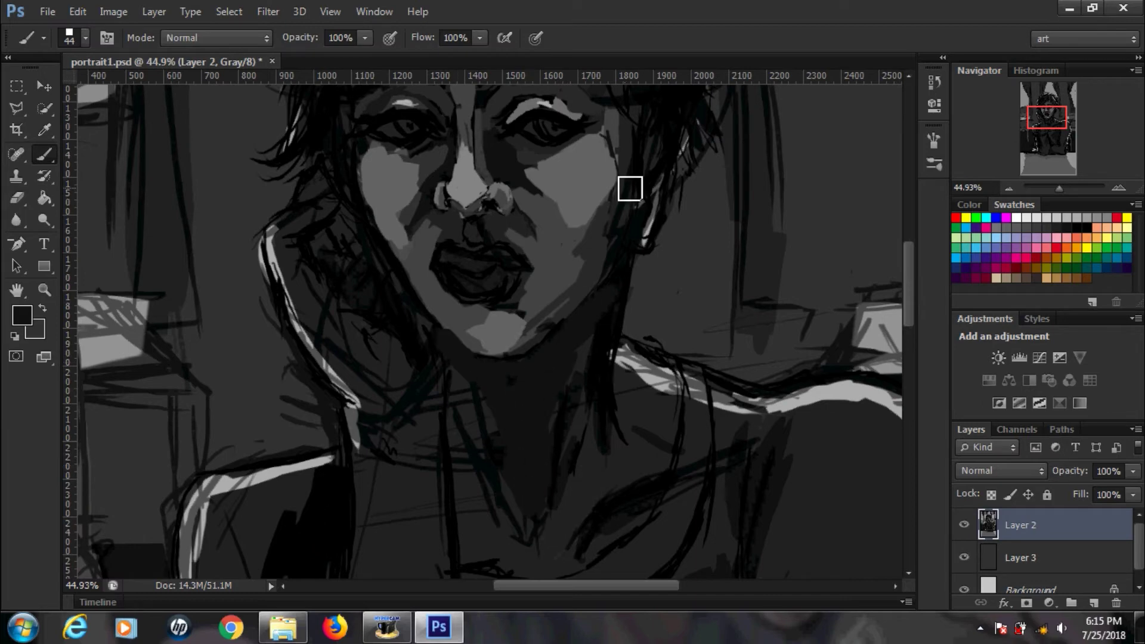
{"action": "left_click", "coordinate": [22, 315]}
{"action": "left_click", "coordinate": [746, 140]}
{"action": "left_click", "coordinate": [22, 315]}
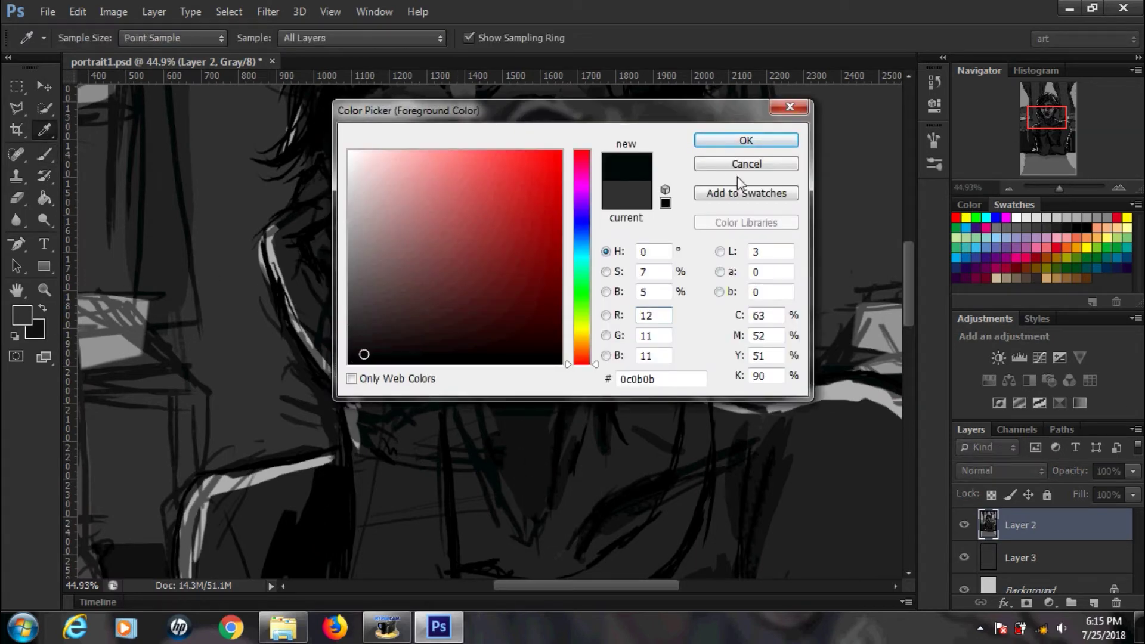
{"action": "left_click", "coordinate": [746, 140]}
{"action": "left_click_drag", "start_coordinate": [580, 370], "coordinate": [517, 525]}
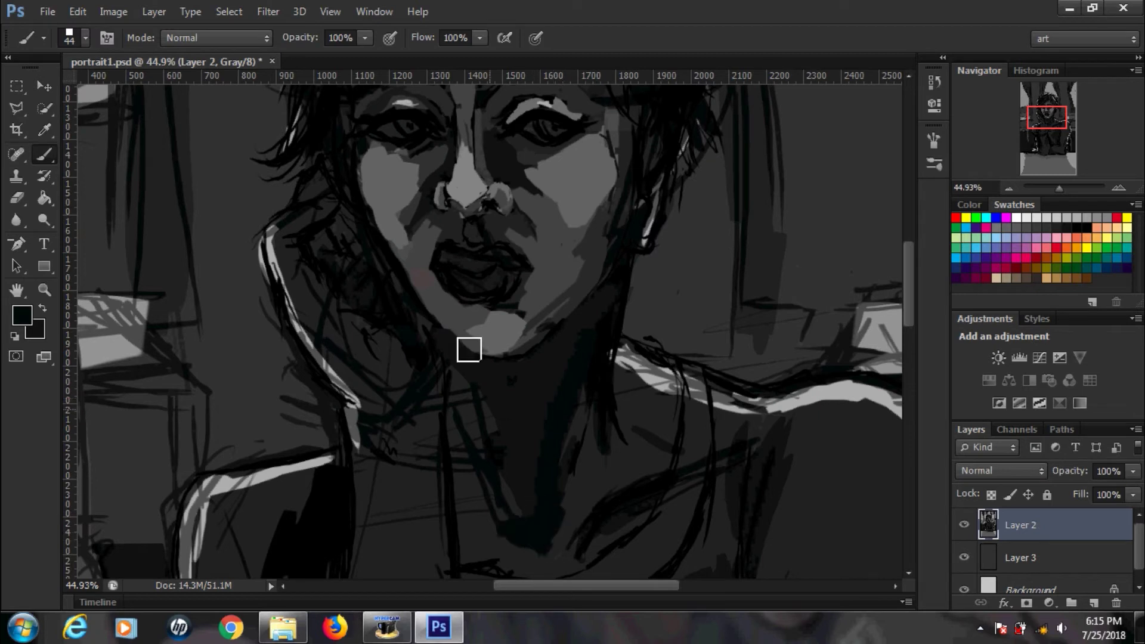
{"action": "left_click", "coordinate": [377, 327], "text": "alt"}
{"action": "mouse_move", "coordinate": [456, 388]}
{"action": "left_mouse_down"}
{"action": "mouse_move", "coordinate": [463, 501]}
{"action": "mouse_move", "coordinate": [493, 508]}
{"action": "left_mouse_up"}
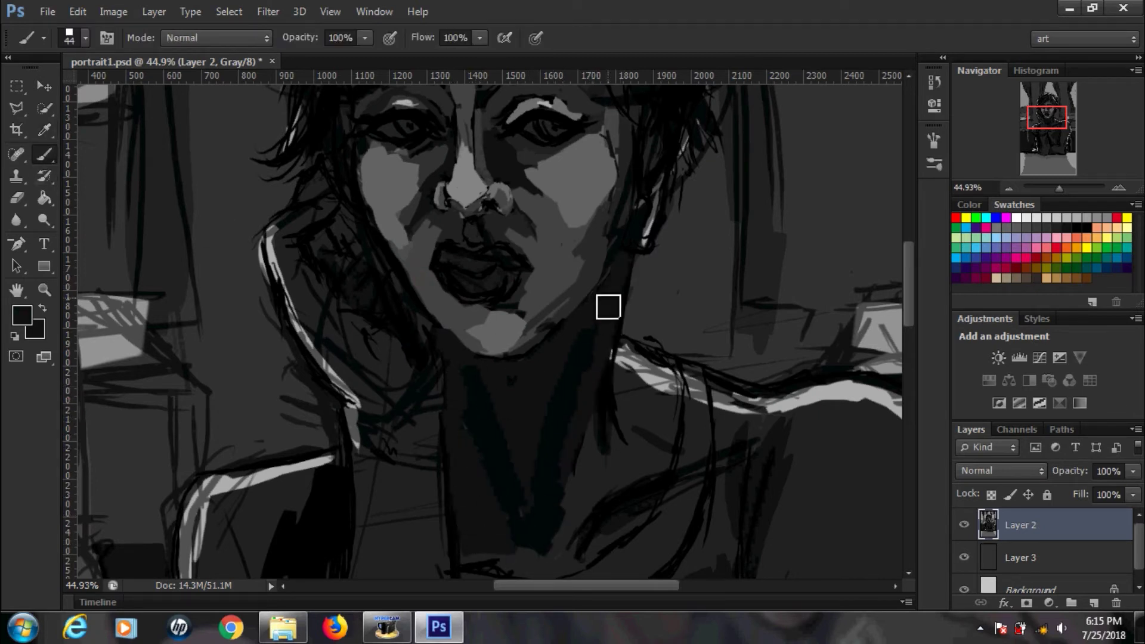
Step: Paint a thin light grey line down the neck with a 17 px brush
{"action": "left_click", "coordinate": [449, 122], "text": "alt"}
{"action": "left_click", "coordinate": [85, 37]}
{"action": "type", "text": "17"}
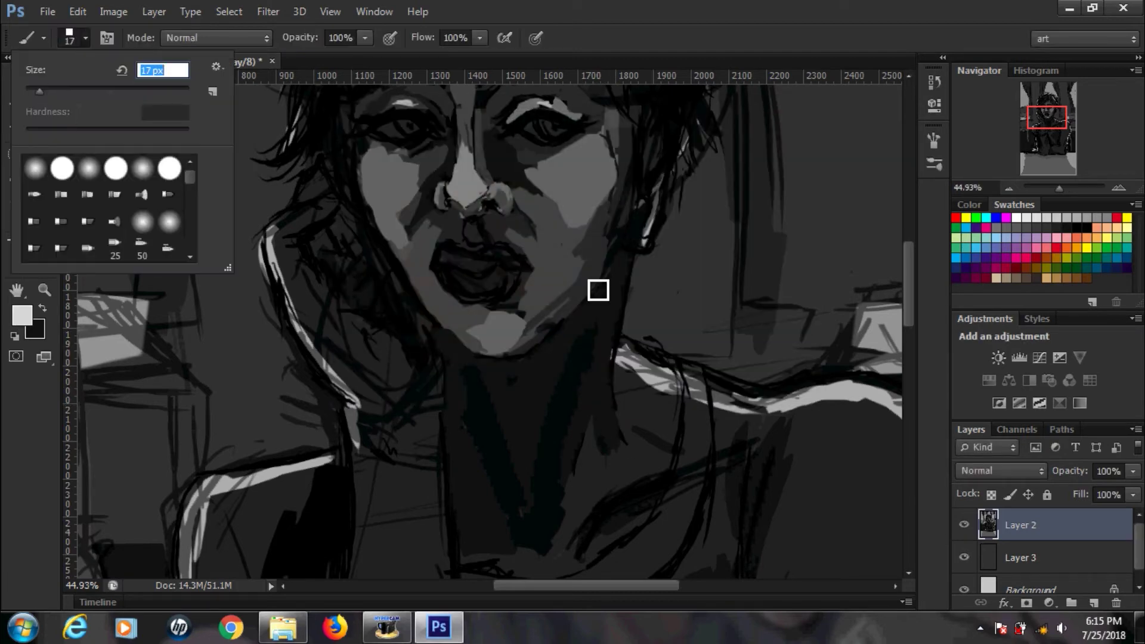
{"action": "left_click_drag", "start_coordinate": [630, 257], "coordinate": [614, 377]}
Step: Add a grey patch and a darker grey stroke on the shoulder
{"action": "left_click", "coordinate": [23, 315]}
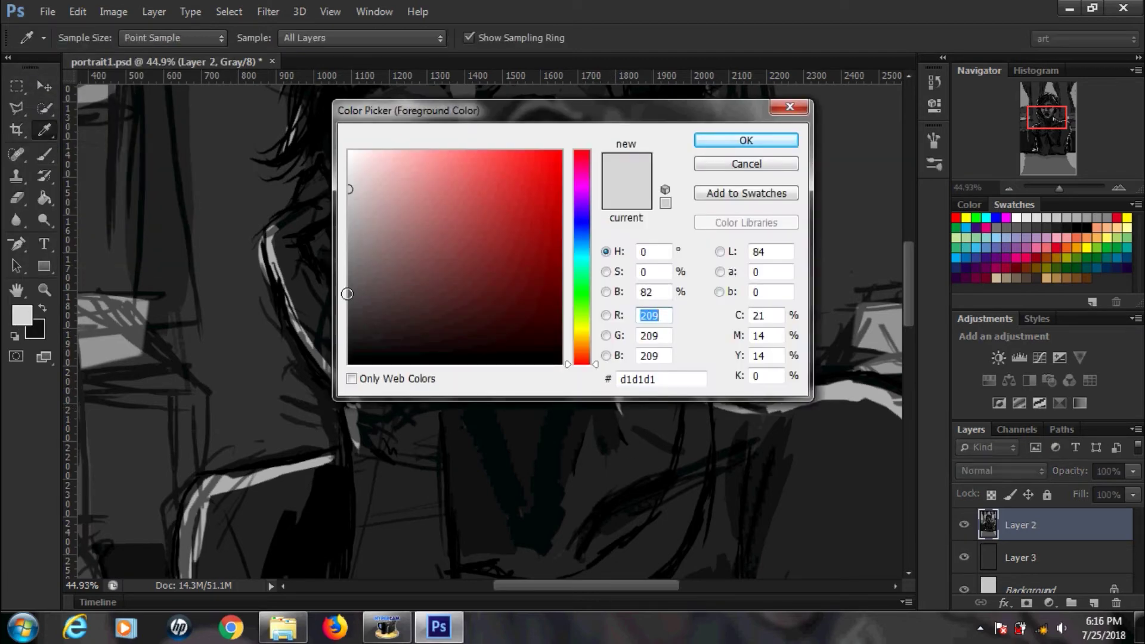
{"action": "left_click", "coordinate": [739, 141]}
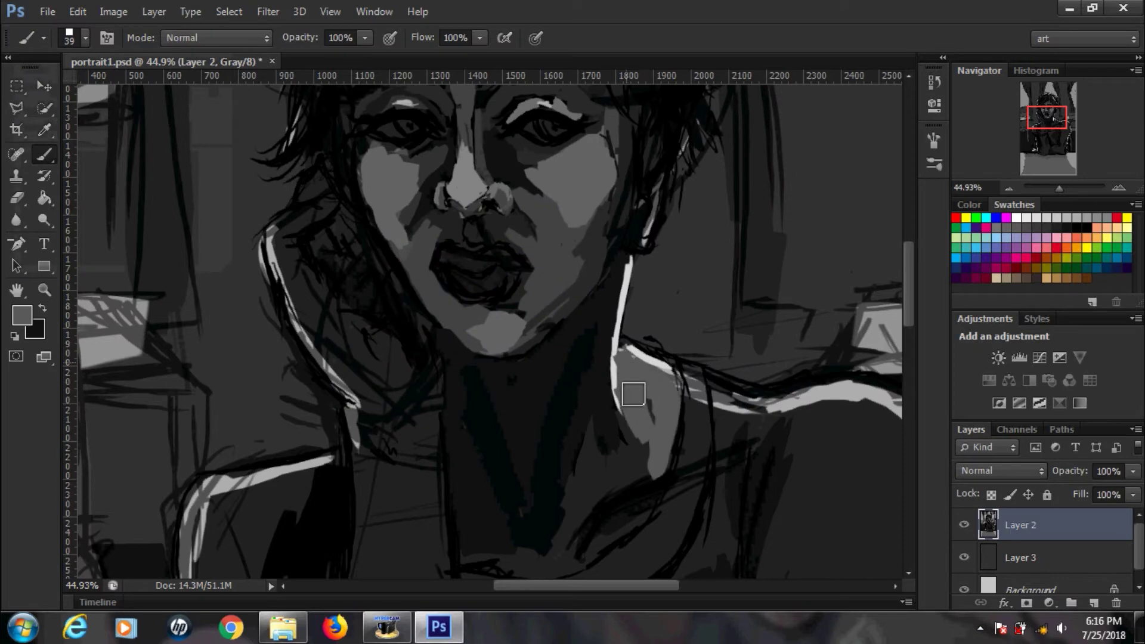
{"action": "left_click", "coordinate": [22, 315]}
{"action": "left_click", "coordinate": [746, 141]}
{"action": "left_click_drag", "start_coordinate": [653, 489], "coordinate": [635, 416]}
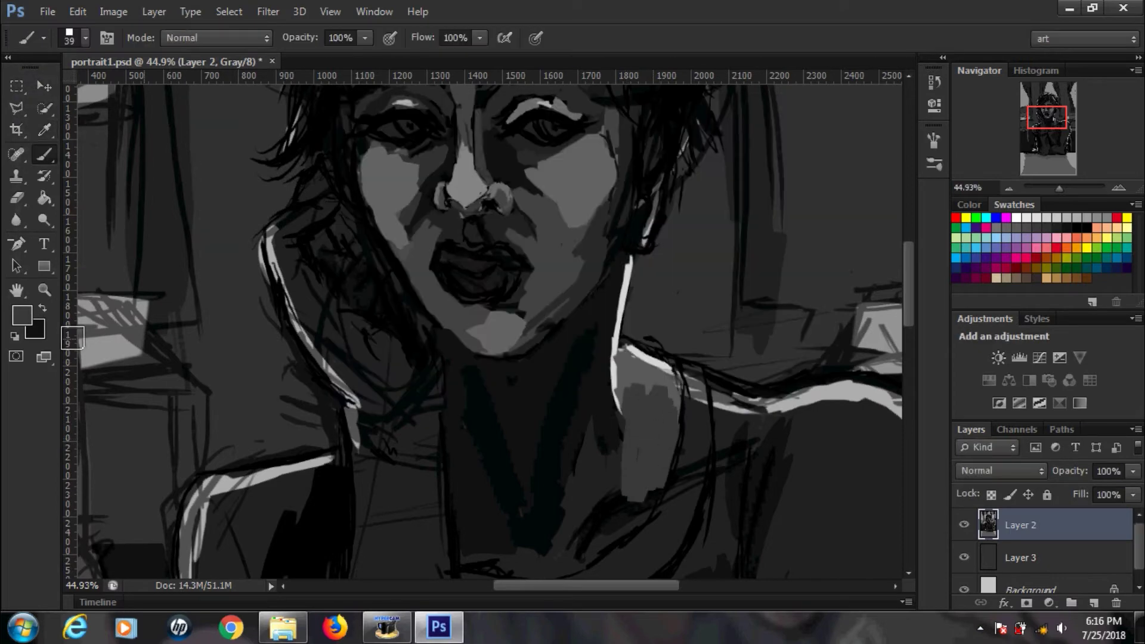
{"action": "left_click", "coordinate": [22, 315]}
{"action": "left_click", "coordinate": [435, 292]}
{"action": "left_click", "coordinate": [742, 140]}
{"action": "left_click_drag", "start_coordinate": [650, 504], "coordinate": [621, 429]}
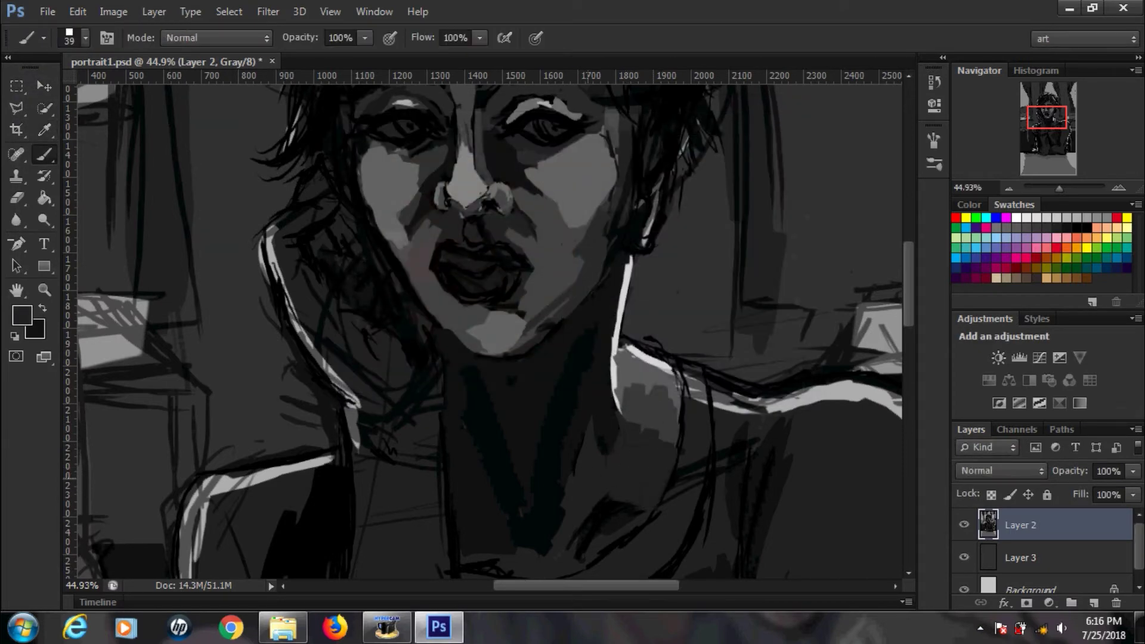
{"action": "scroll", "coordinate": [498, 401], "scroll_direction": "down", "scroll_amount": 3}
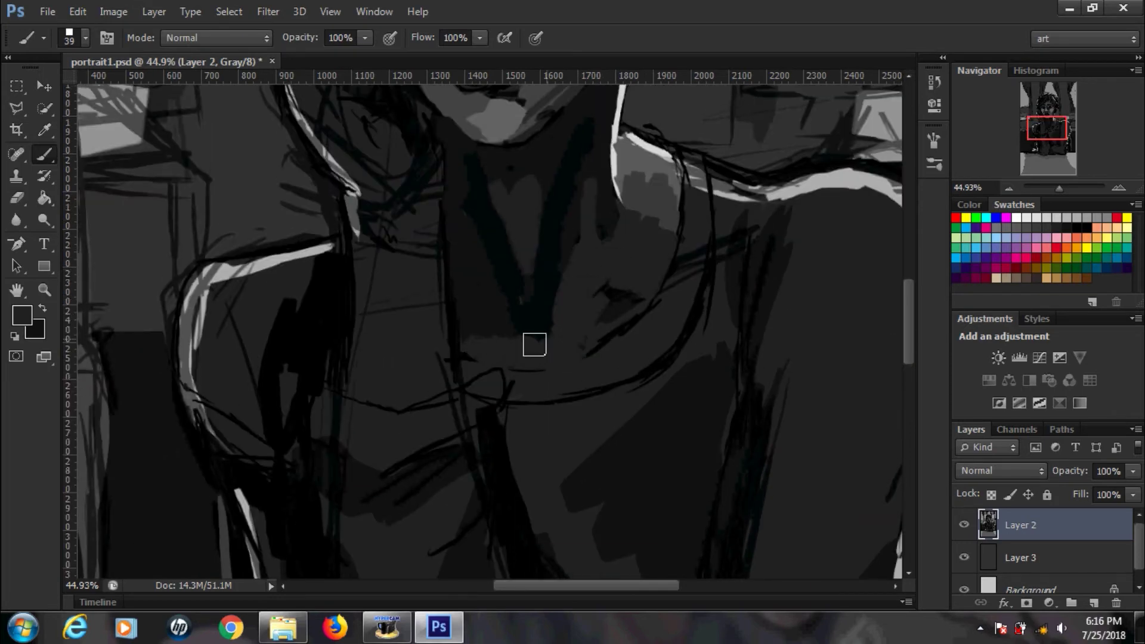
{"action": "scroll", "coordinate": [535, 344], "scroll_direction": "up", "scroll_amount": 3}
{"action": "left_click", "coordinate": [22, 315]}
Step: With a 13 px black brush, dab dark irises into both eyes
{"action": "left_click", "coordinate": [353, 179]}
{"action": "left_click", "coordinate": [746, 141]}
{"action": "left_click", "coordinate": [86, 38]}
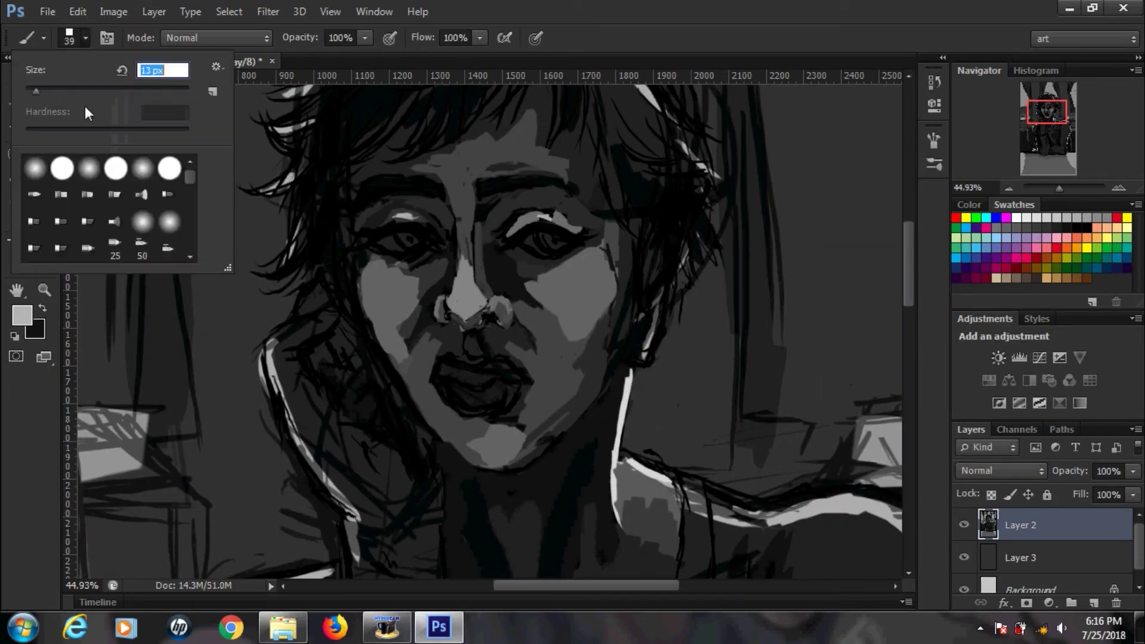
{"action": "key", "text": "Return"}
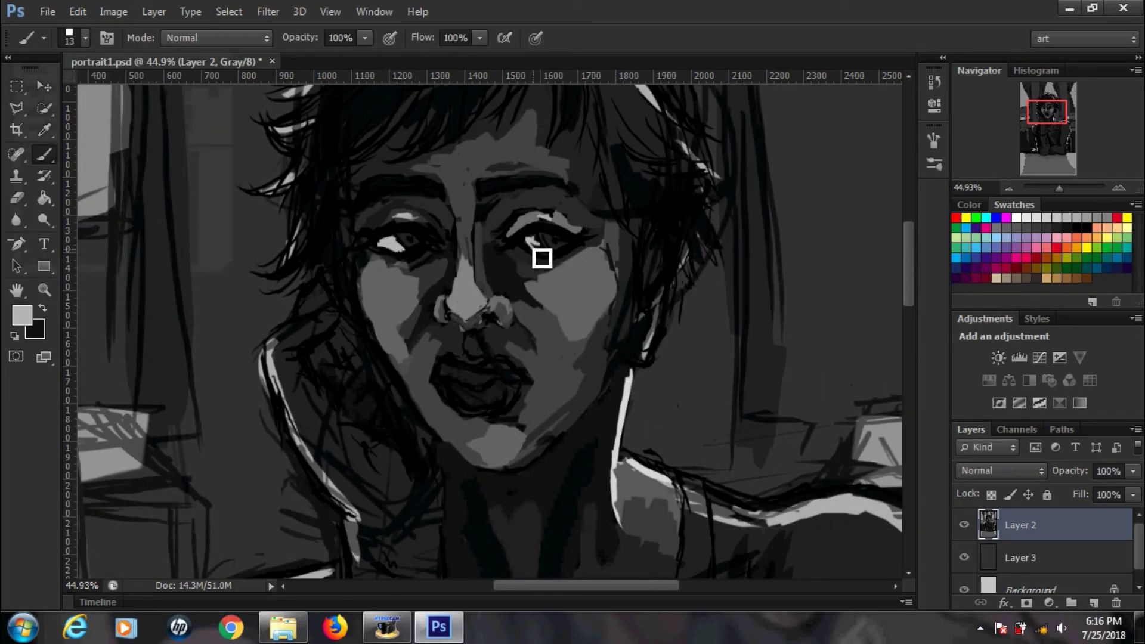
{"action": "left_click", "coordinate": [22, 315]}
{"action": "left_click", "coordinate": [419, 252]}
{"action": "key", "text": "Return"}
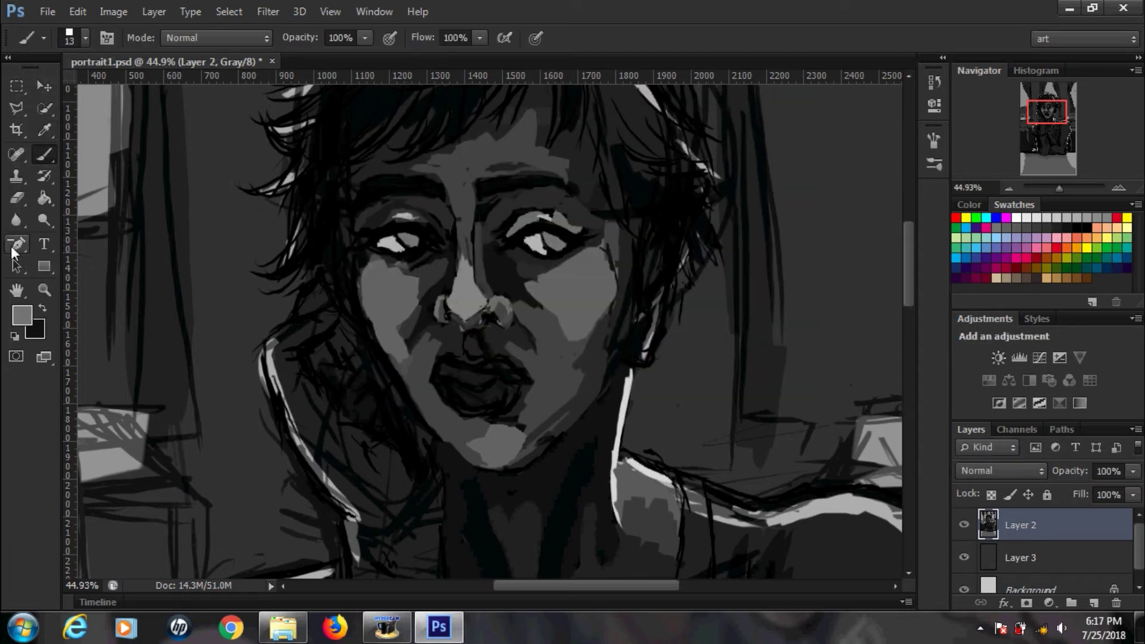
{"action": "left_click", "coordinate": [43, 308]}
{"action": "left_click", "coordinate": [555, 240]}
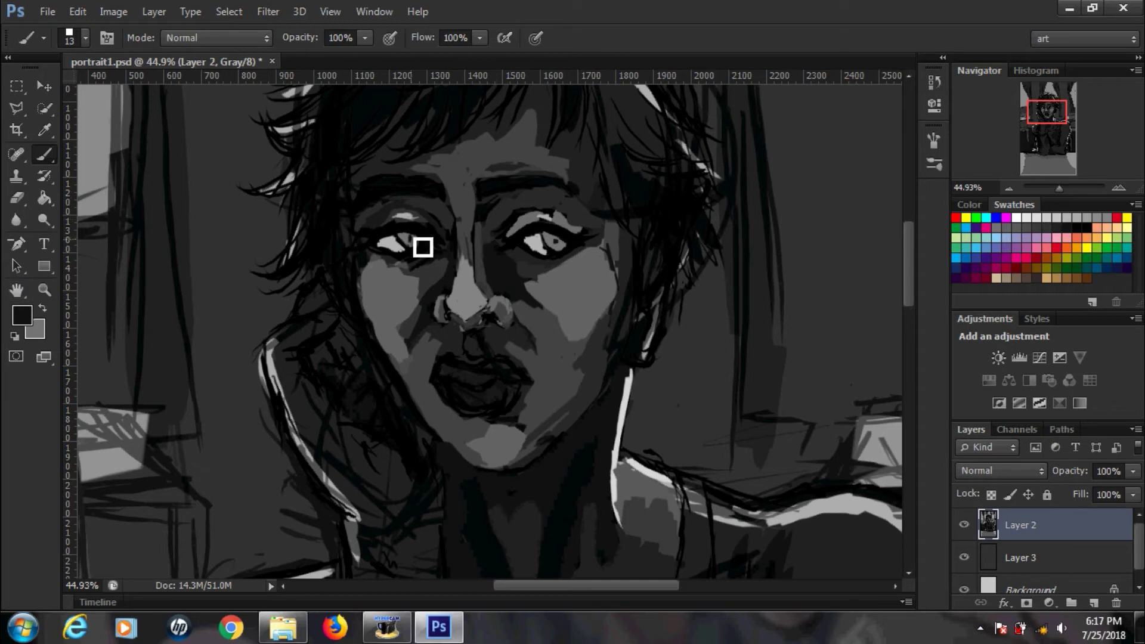
{"action": "left_click_drag", "start_coordinate": [422, 336], "coordinate": [397, 322]}
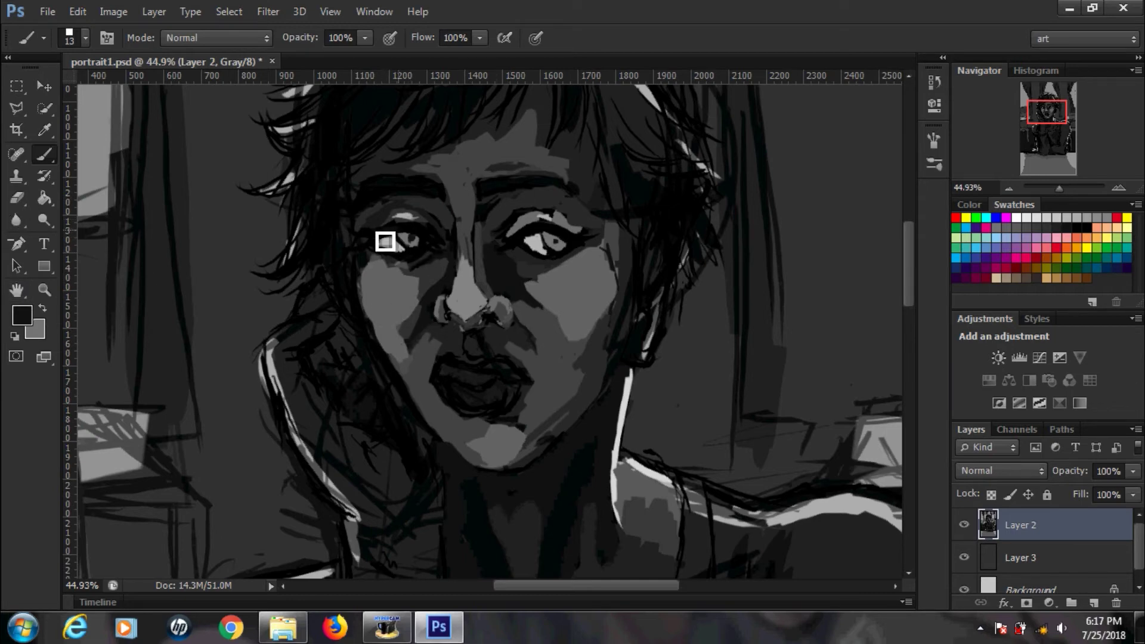
Step: Set a near-black 090909 painting colour and choose a different brush preset
{"action": "left_click", "coordinate": [22, 315]}
{"action": "left_click", "coordinate": [415, 238]}
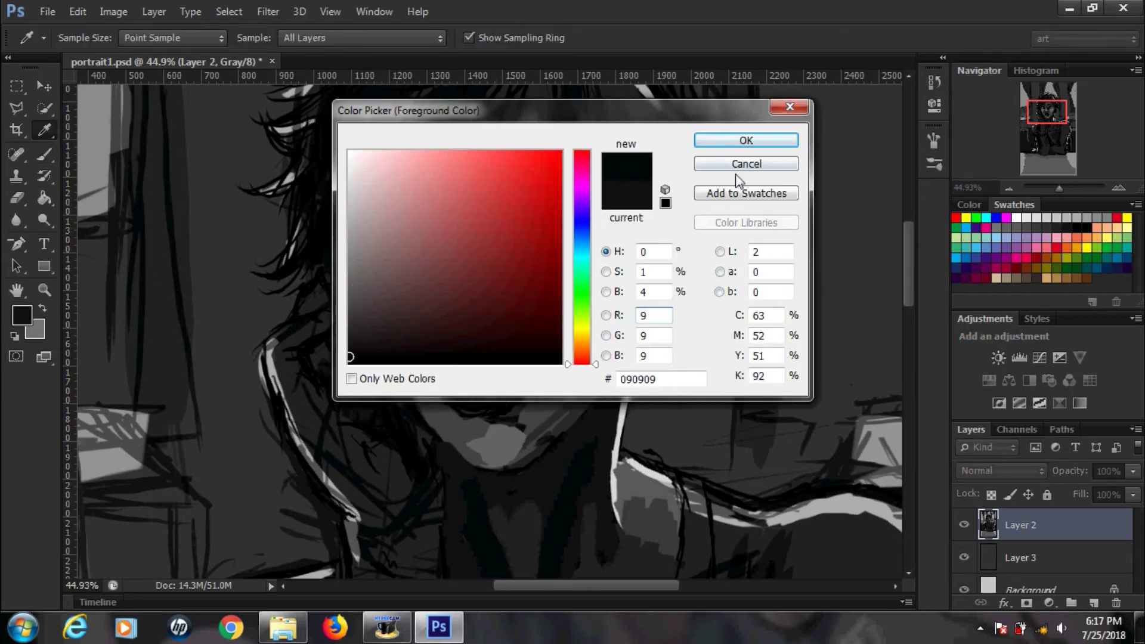
{"action": "key", "text": "Return"}
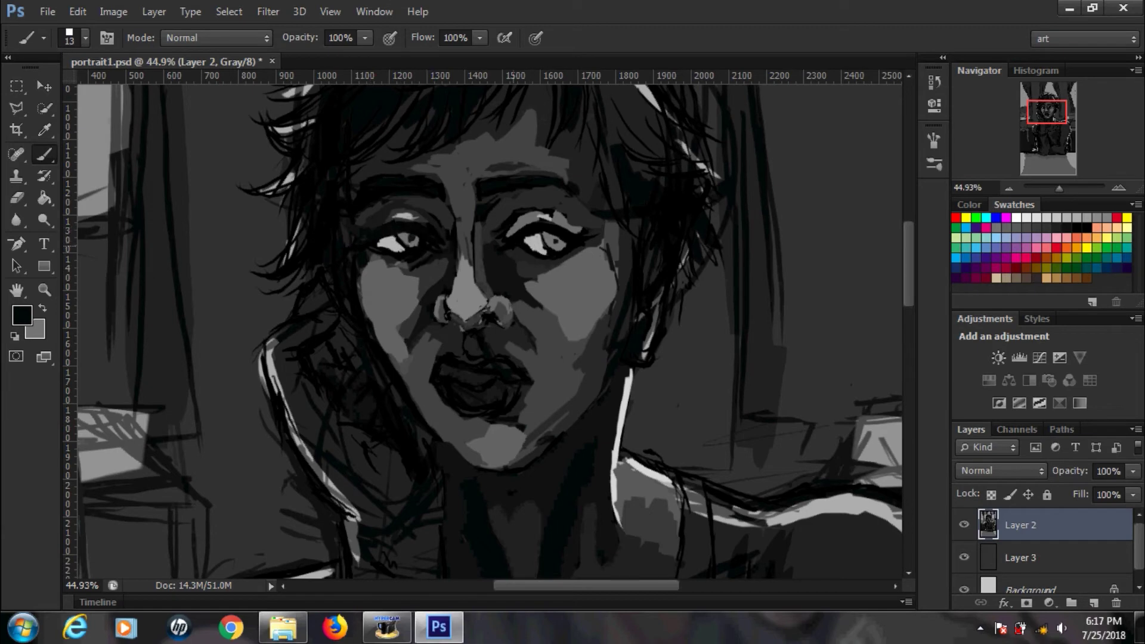
{"action": "mouse_move", "coordinate": [909, 285]}
{"action": "left_mouse_down"}
{"action": "mouse_move", "coordinate": [910, 256]}
{"action": "mouse_move", "coordinate": [896, 291]}
{"action": "left_mouse_up"}
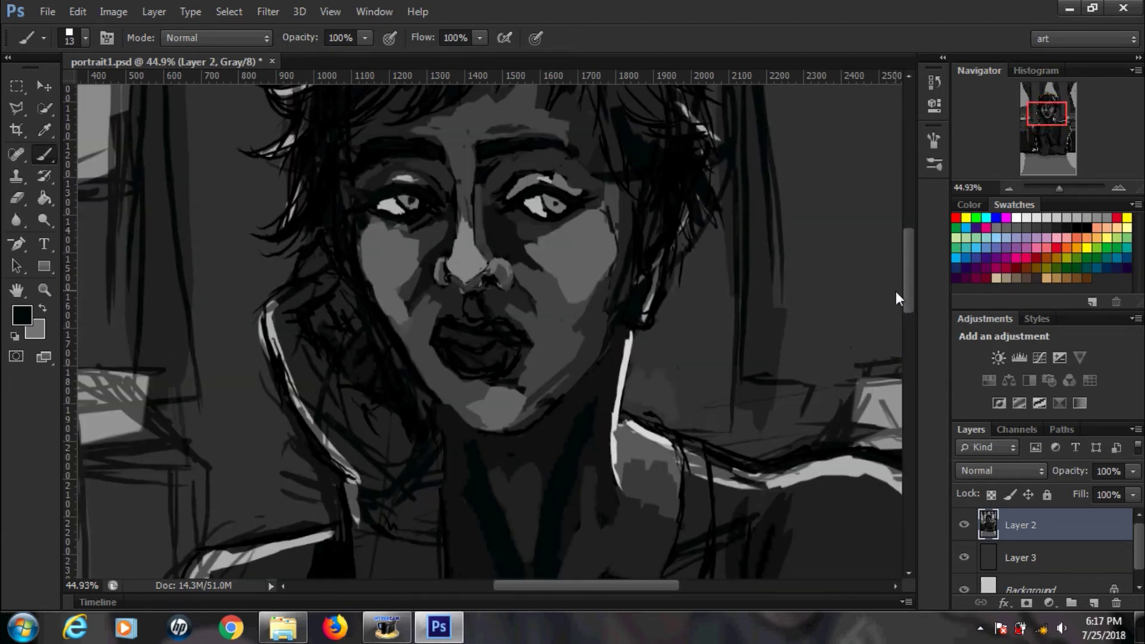
{"action": "left_click", "coordinate": [934, 161]}
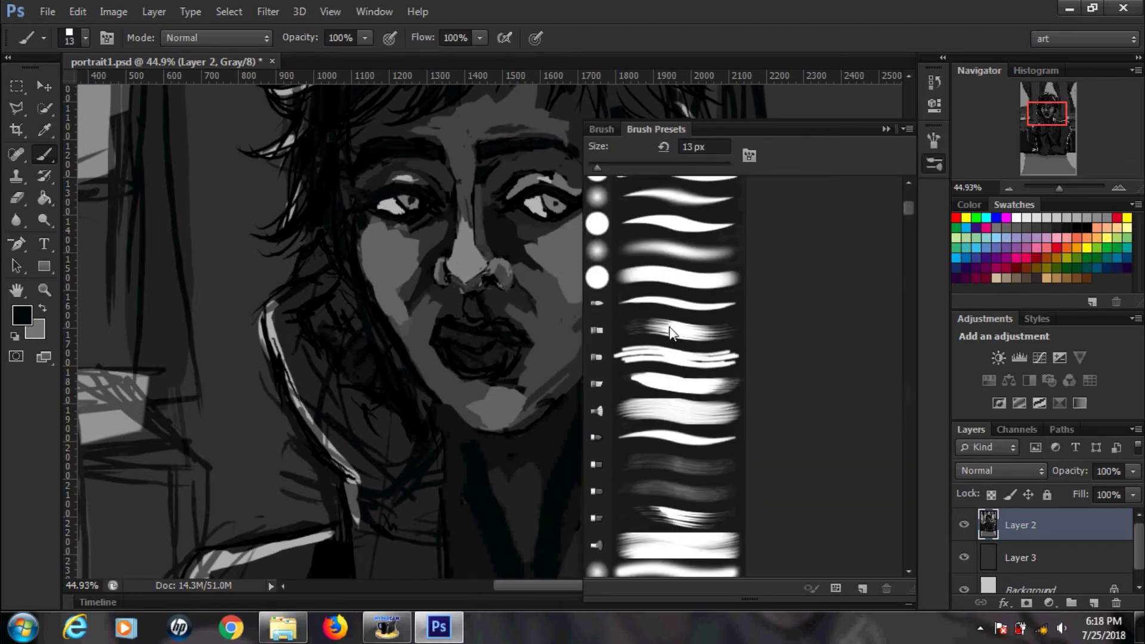
Step: Select a bristle brush preset and close the brush tip preview
{"action": "left_click", "coordinate": [647, 331]}
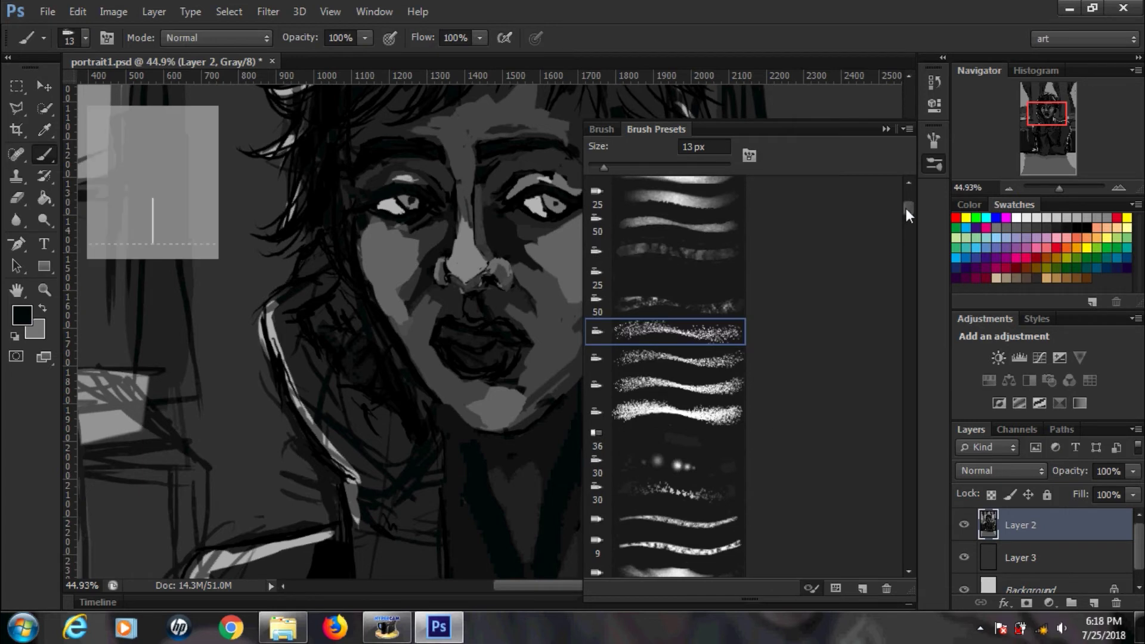
{"action": "left_click_drag", "start_coordinate": [908, 208], "coordinate": [905, 202]}
{"action": "left_click", "coordinate": [686, 385]}
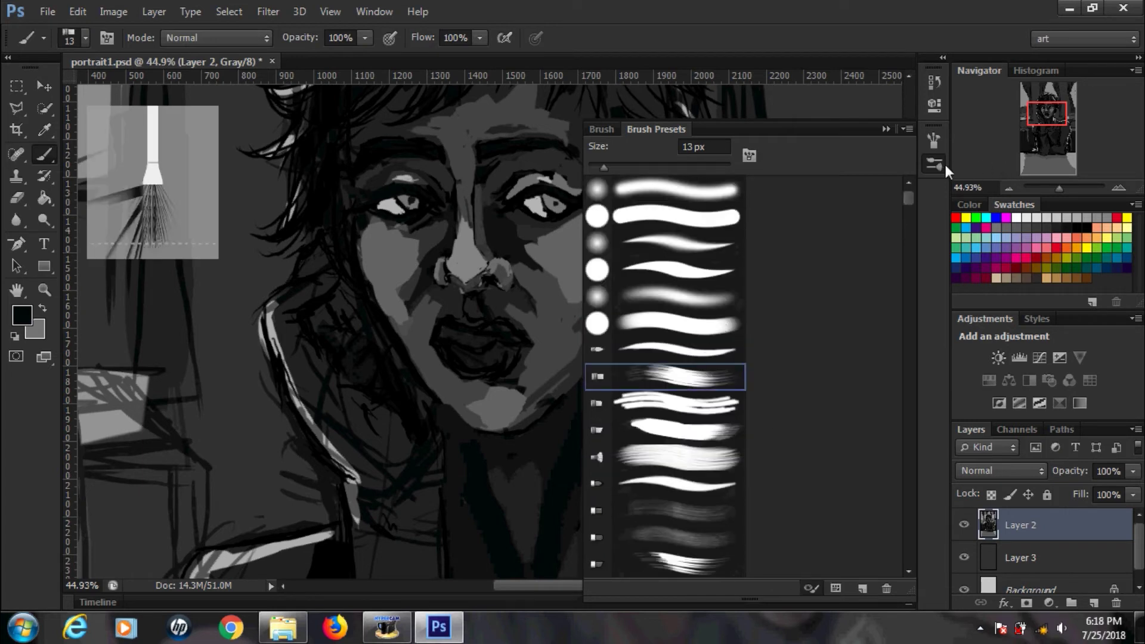
{"action": "left_click", "coordinate": [136, 99]}
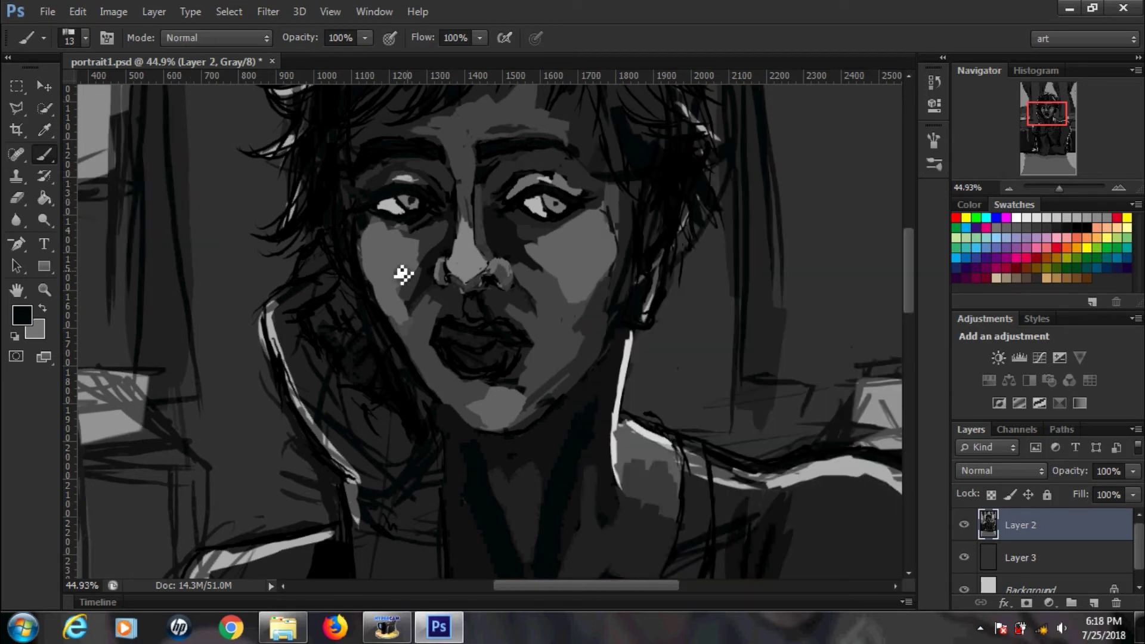
Step: Sample a medium grey and lighten the shadow on the cheek left of the nose
{"action": "key", "text": "i"}
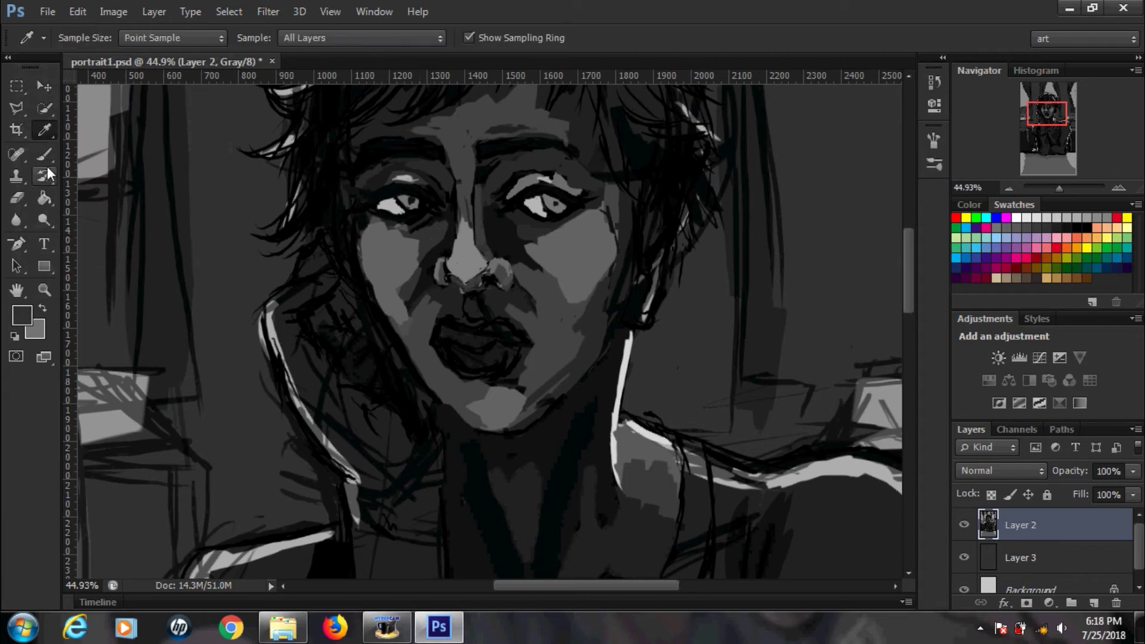
{"action": "key", "text": "b"}
{"action": "left_click", "coordinate": [45, 130]}
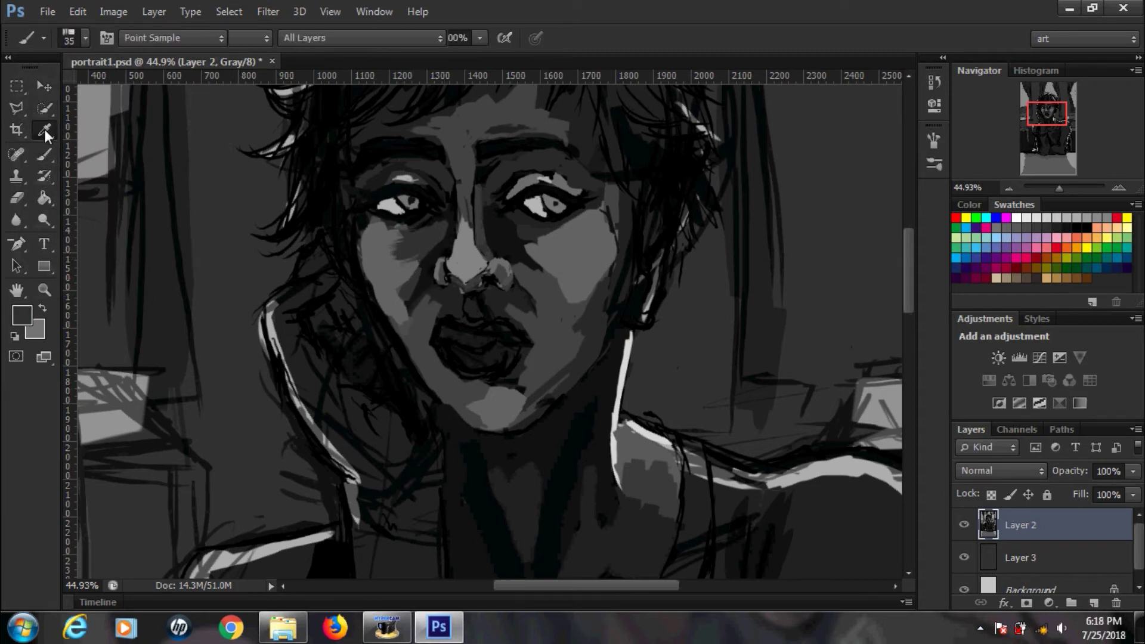
{"action": "left_click", "coordinate": [44, 155]}
{"action": "mouse_move", "coordinate": [403, 240]}
{"action": "left_mouse_down"}
{"action": "mouse_move", "coordinate": [383, 255]}
{"action": "mouse_move", "coordinate": [429, 288]}
{"action": "left_mouse_up"}
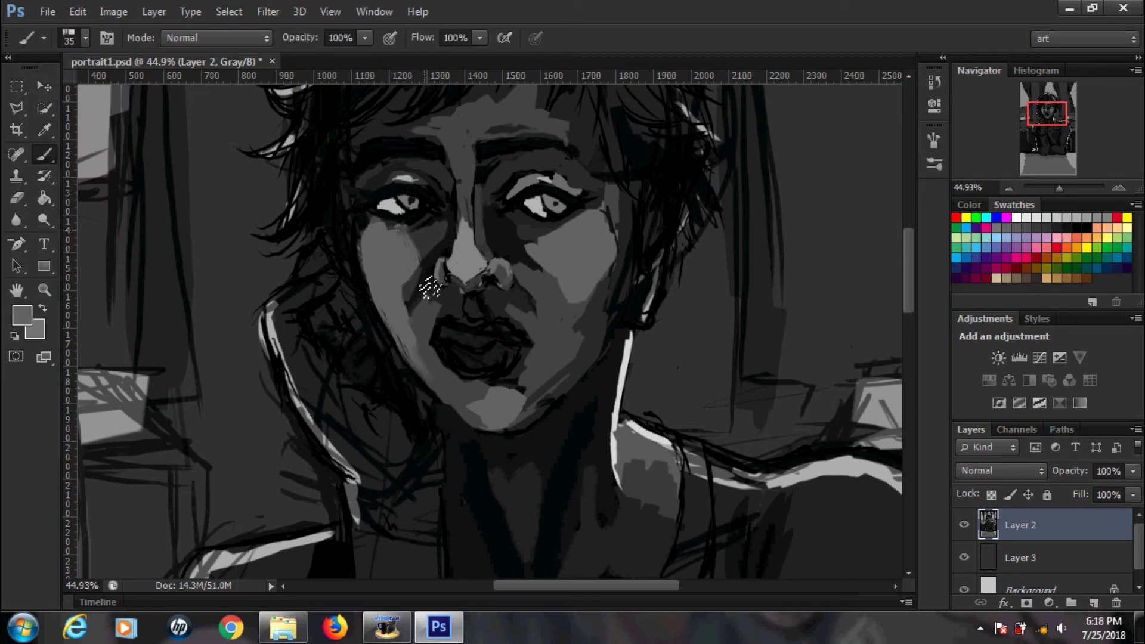
Step: Sample a cheek tone and paint light strokes beside the nose
{"action": "left_click", "coordinate": [30, 313]}
{"action": "left_click", "coordinate": [748, 143]}
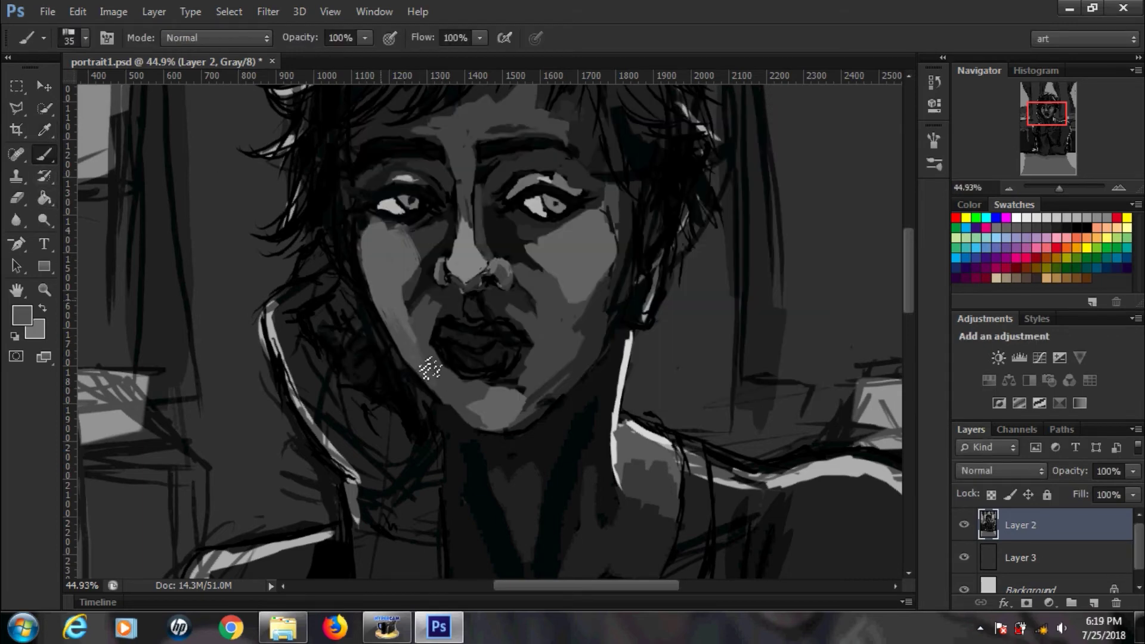
{"action": "left_click", "coordinate": [411, 242], "text": "alt"}
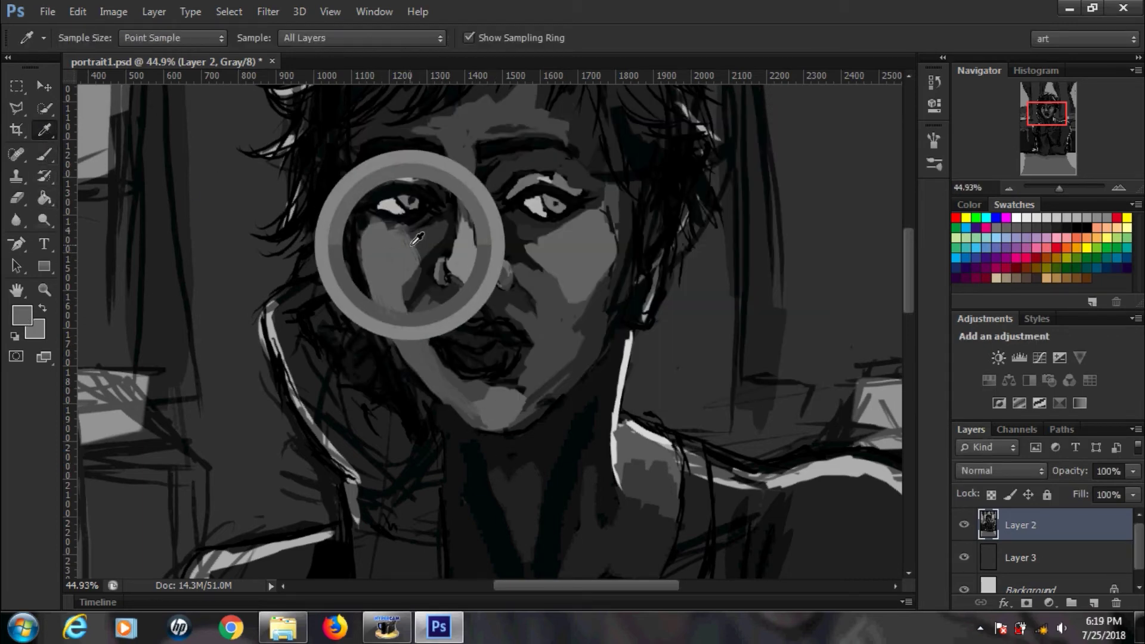
{"action": "left_click_drag", "start_coordinate": [417, 244], "coordinate": [427, 251]}
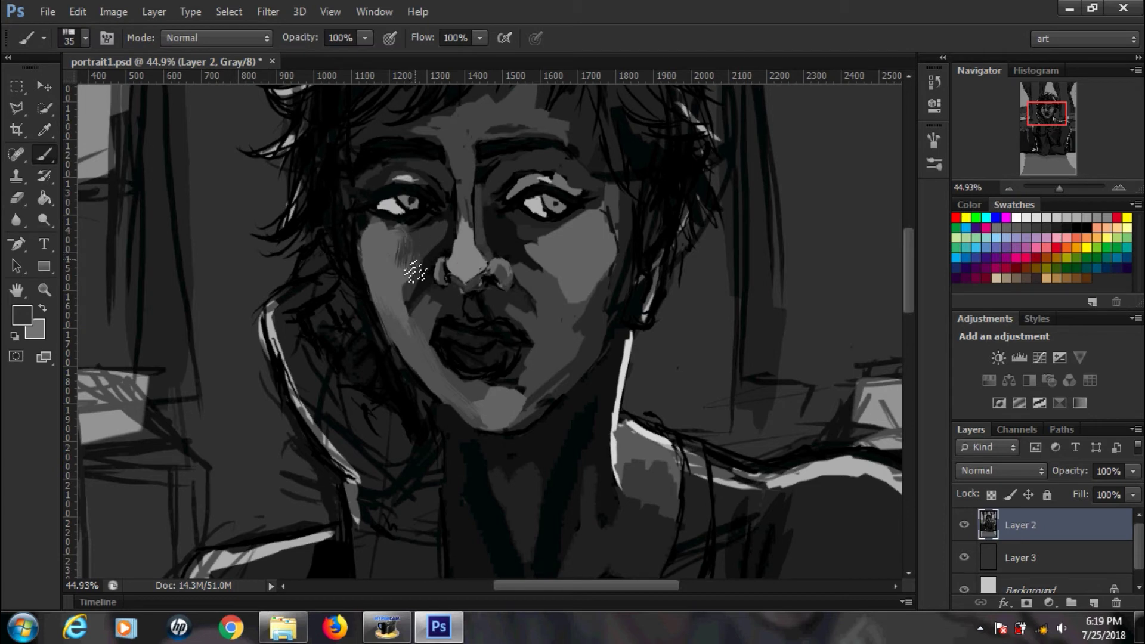
Step: Set the brush to size 13 and paint lighter grey on the cheek beside the nose
{"action": "left_click", "coordinate": [85, 38]}
{"action": "double_click", "coordinate": [56, 161]}
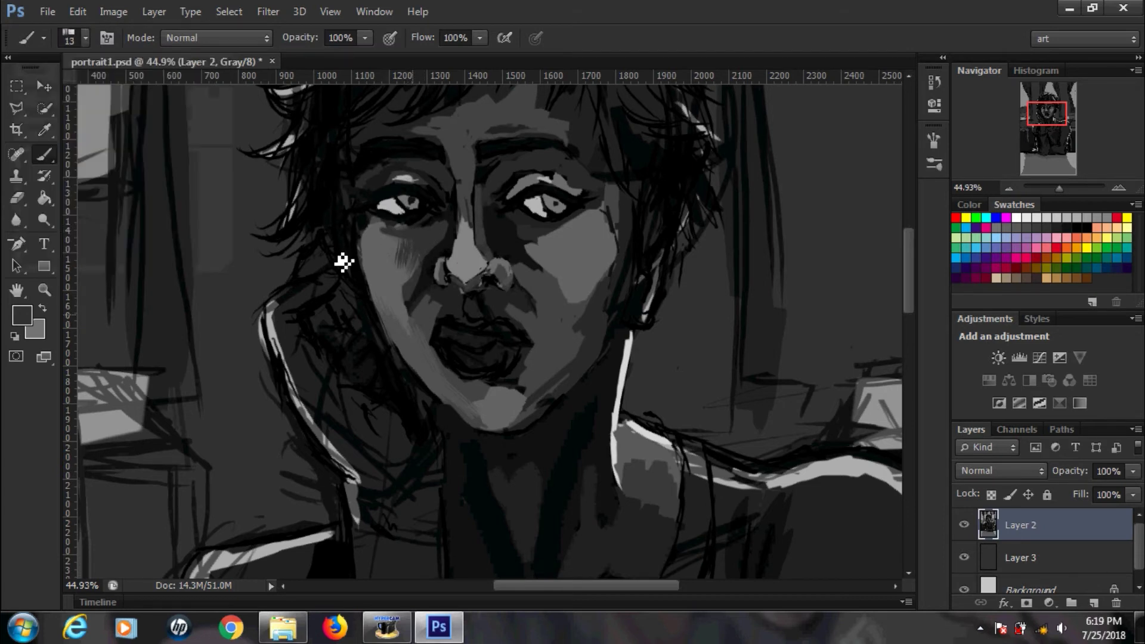
{"action": "left_click", "coordinate": [86, 37]}
{"action": "key", "text": "Escape"}
{"action": "key", "text": "i"}
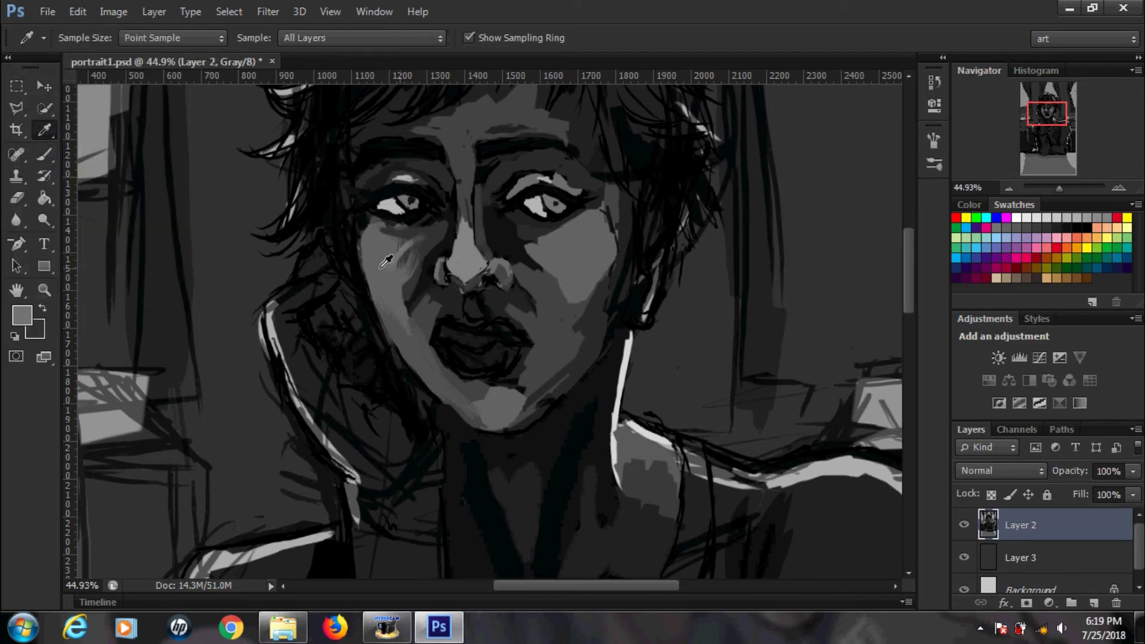
{"action": "key", "text": "b"}
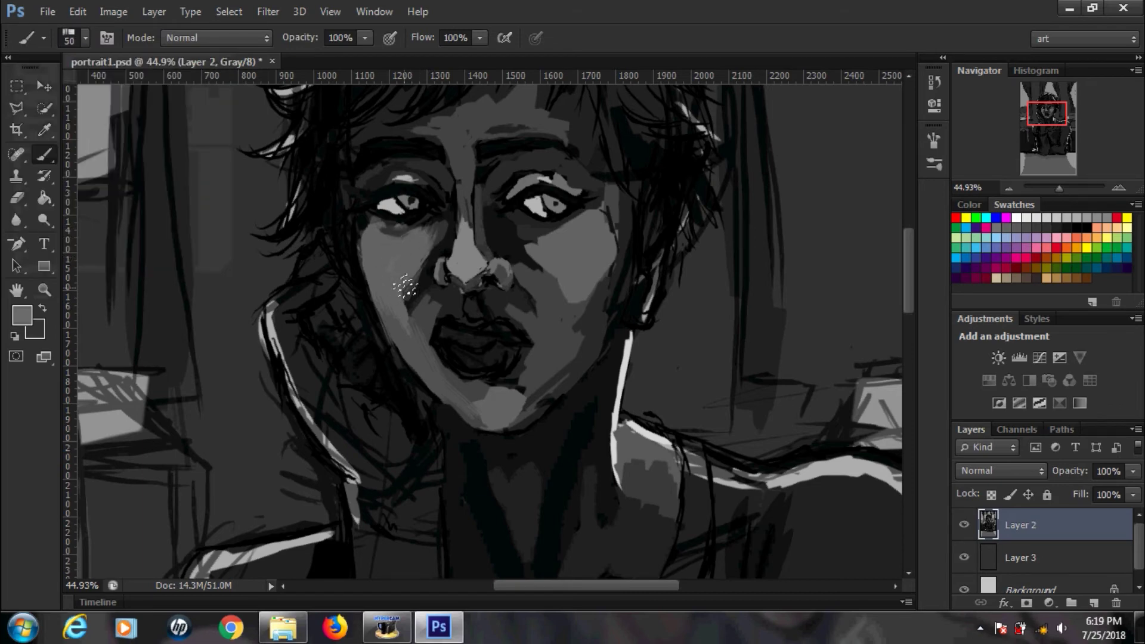
{"action": "left_click_drag", "start_coordinate": [602, 281], "coordinate": [575, 326]}
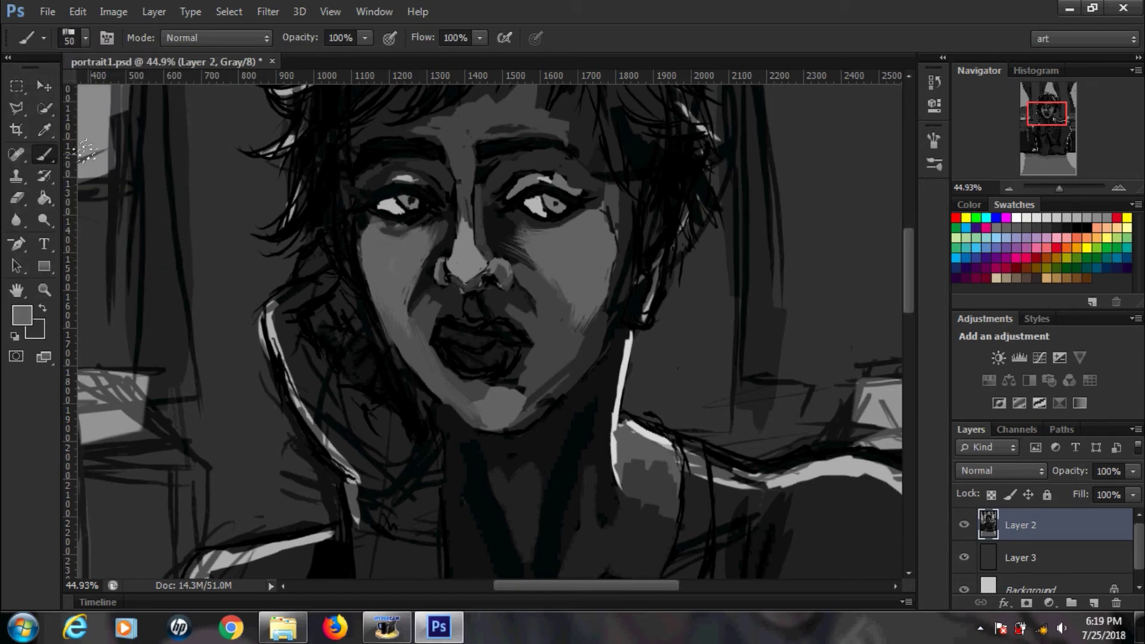
Step: Choose near-black as the painting colour for deepening the lips and mouth
{"action": "left_click", "coordinate": [517, 206], "text": "alt"}
{"action": "left_click", "coordinate": [22, 315]}
{"action": "key", "text": "Return"}
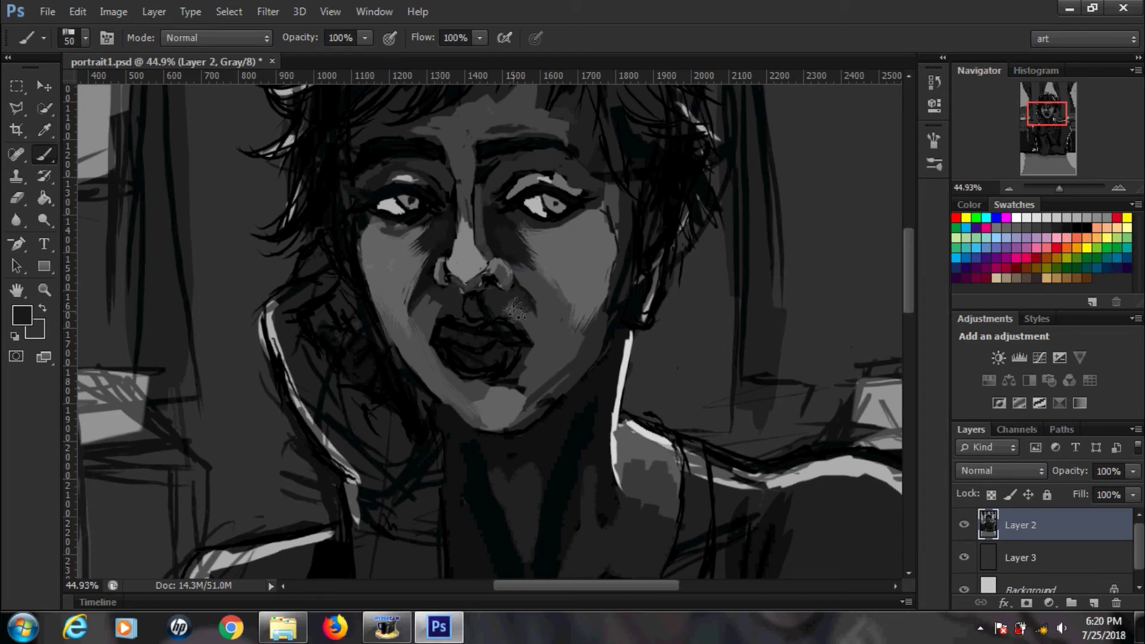
{"action": "scroll", "coordinate": [445, 358], "scroll_direction": "up", "scroll_amount": 2}
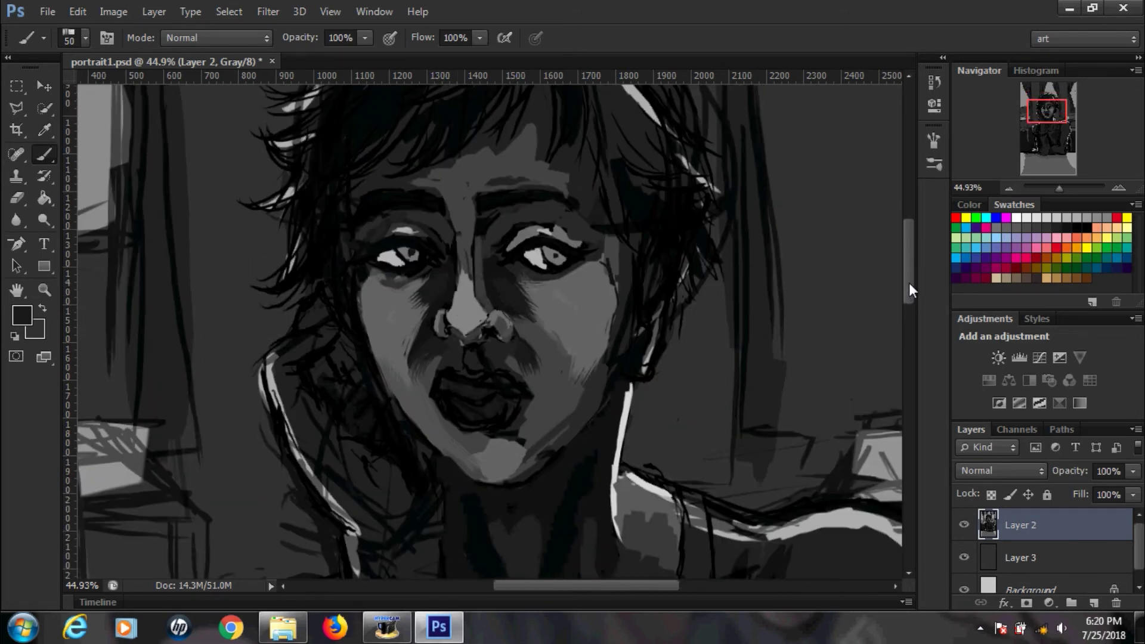
{"action": "left_click", "coordinate": [22, 315]}
{"action": "key", "text": "Return"}
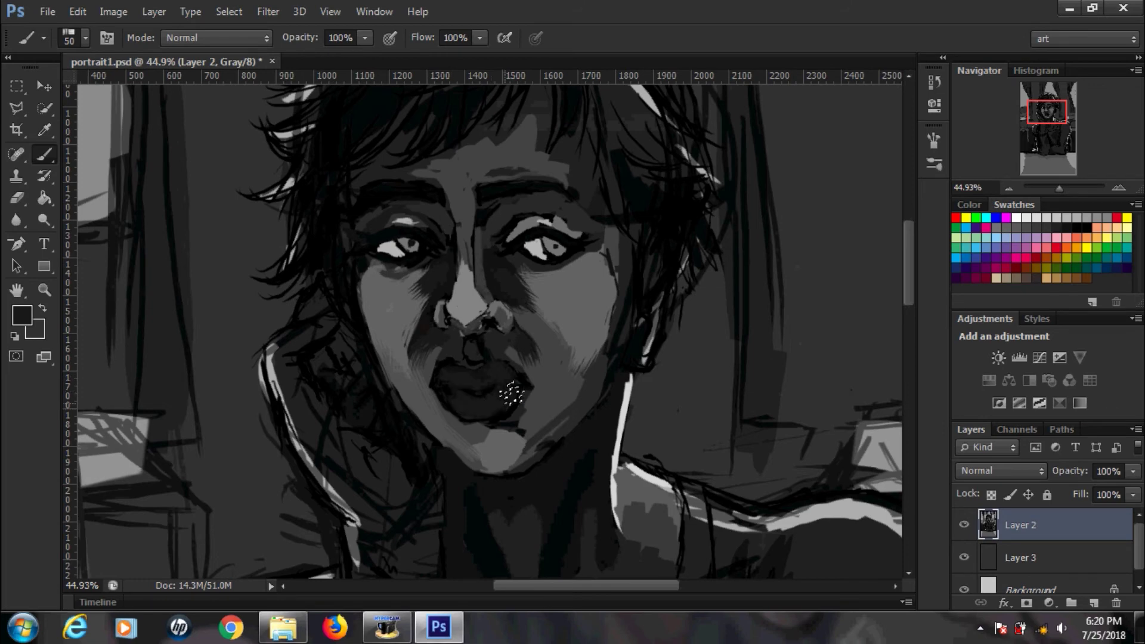
Step: Pick a darker shade and resize the brush from 10 to 20
{"action": "left_click", "coordinate": [22, 315]}
{"action": "left_click", "coordinate": [471, 293]}
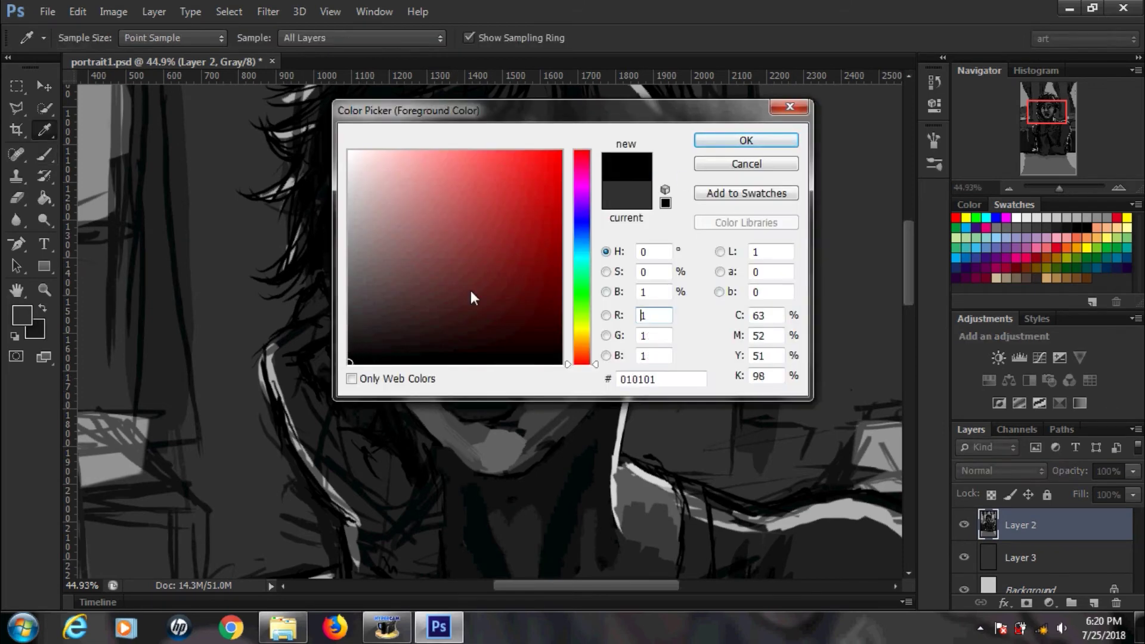
{"action": "key", "text": "Return"}
{"action": "left_click", "coordinate": [85, 37]}
{"action": "left_click_drag", "start_coordinate": [53, 88], "coordinate": [44, 88]}
{"action": "key", "text": "Return"}
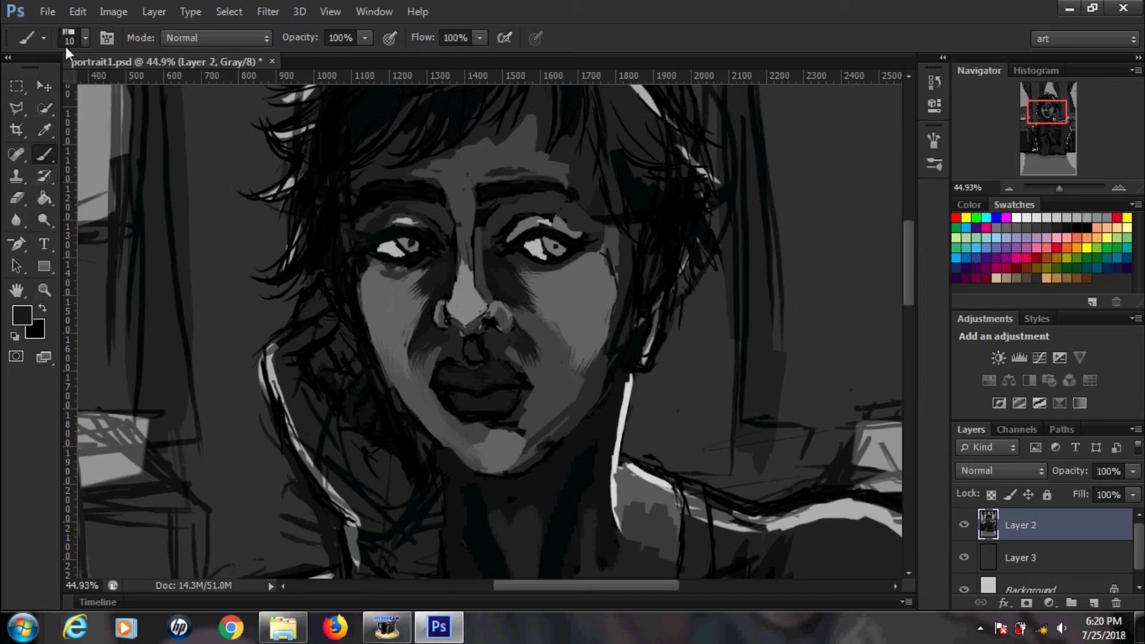
{"action": "key", "text": "bracketright"}
Step: Adjust the painting colour to a darker grey, then a slightly lighter grey
{"action": "left_click", "coordinate": [22, 315]}
{"action": "type", "text": "5"}
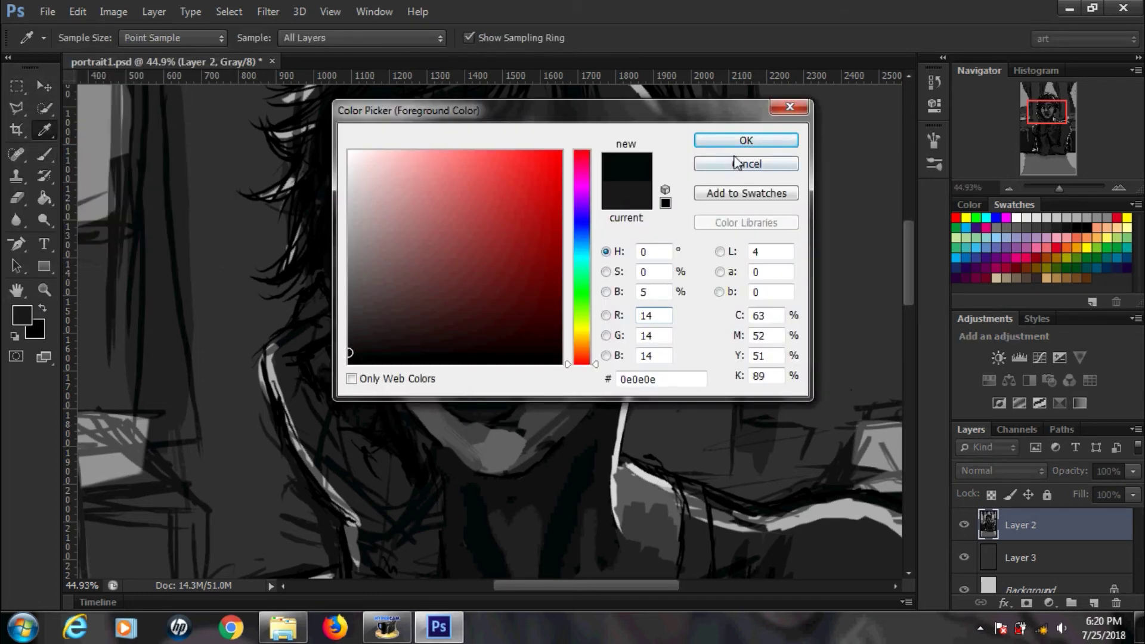
{"action": "key", "text": "Return"}
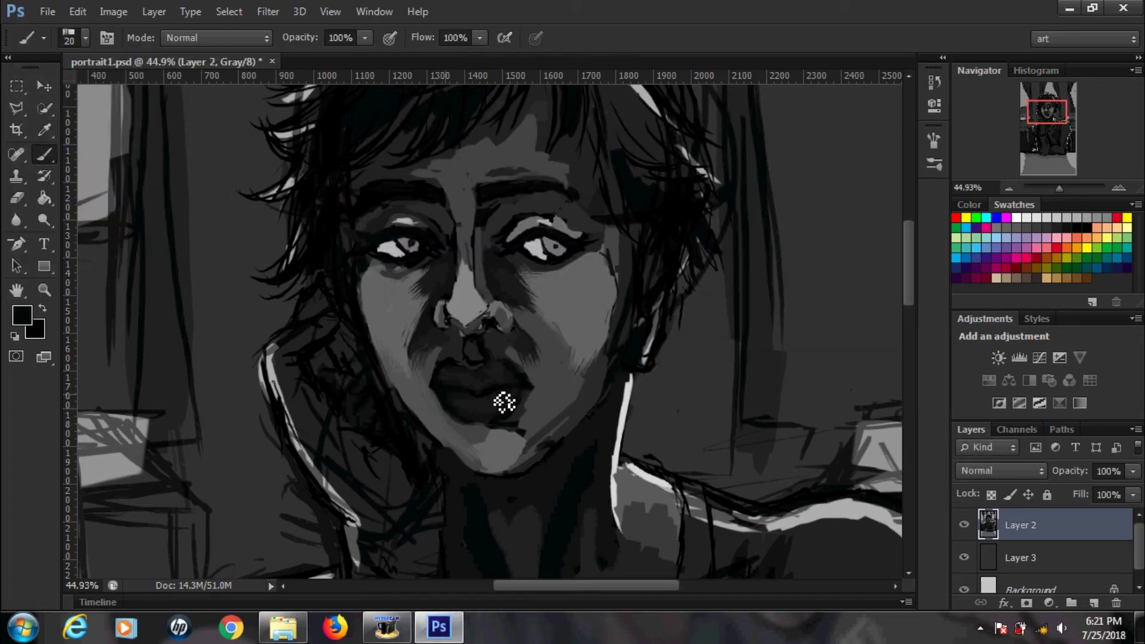
{"action": "left_click", "coordinate": [22, 315]}
{"action": "key", "text": "Return"}
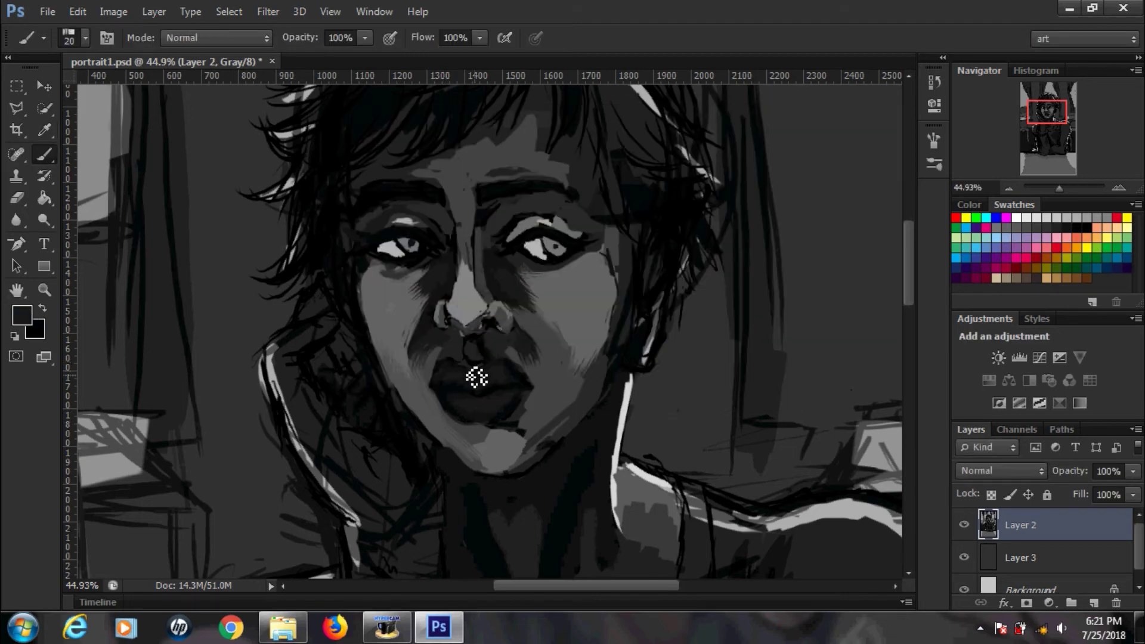
Step: Set a light grey painting colour and a 10 px brush
{"action": "left_click", "coordinate": [22, 315]}
{"action": "left_click", "coordinate": [746, 140]}
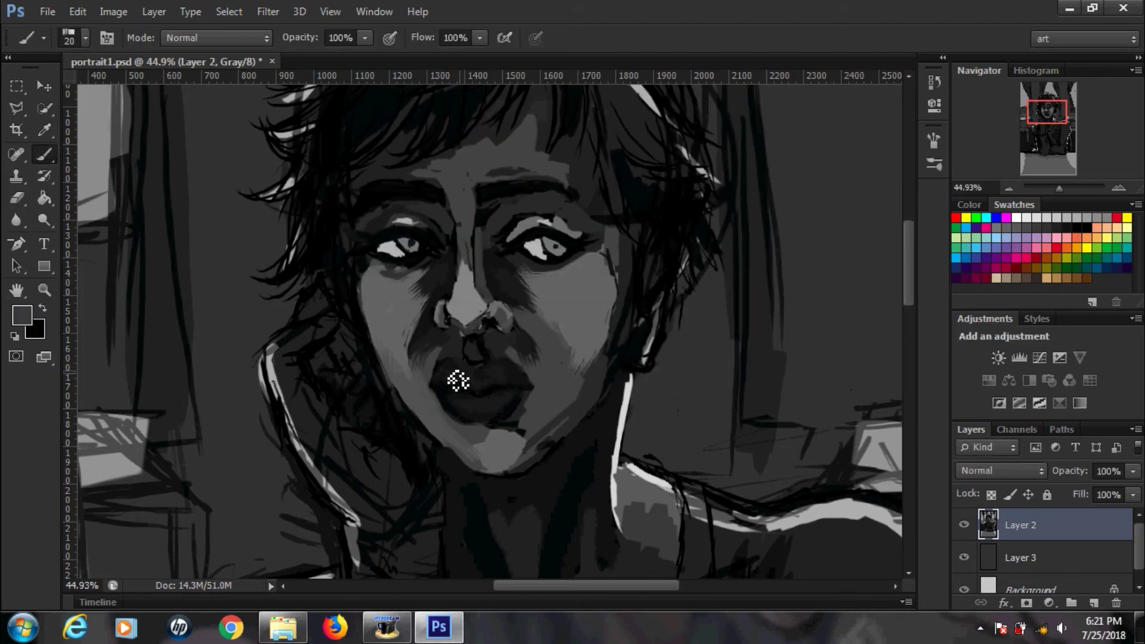
{"action": "left_click", "coordinate": [22, 315]}
{"action": "key", "text": "Return"}
{"action": "right_click", "coordinate": [159, 88]}
{"action": "left_click", "coordinate": [451, 386]}
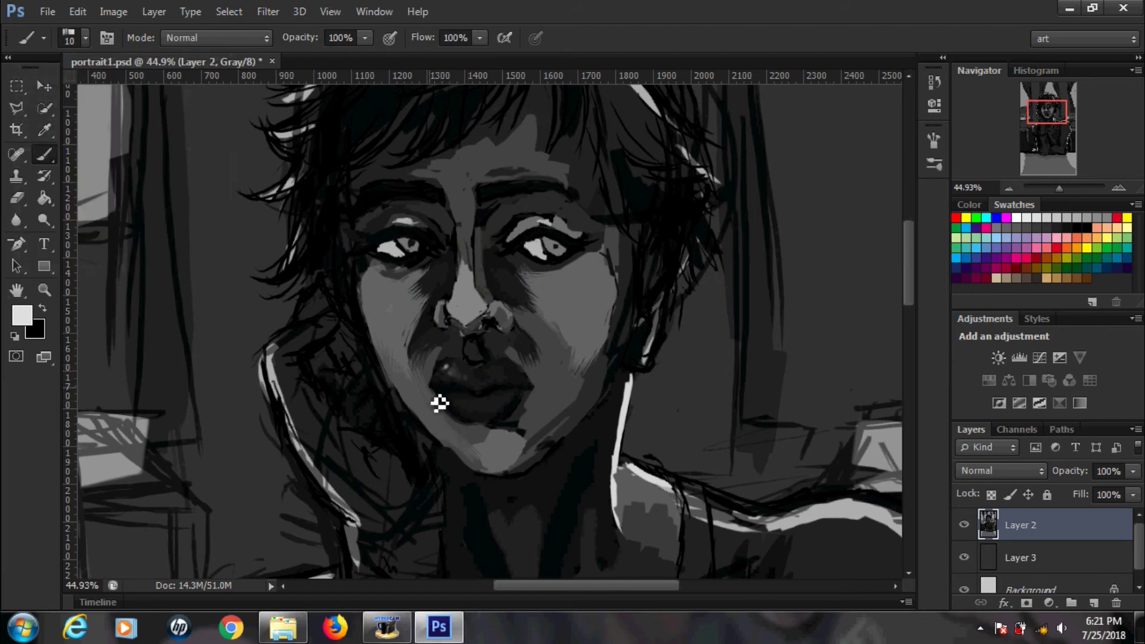
{"action": "scroll", "coordinate": [918, 264], "scroll_direction": "up", "scroll_amount": 5}
Step: Zoom in on the head and hair and set the brush size to 37
{"action": "scroll", "coordinate": [917, 263], "scroll_direction": "down", "scroll_amount": 3}
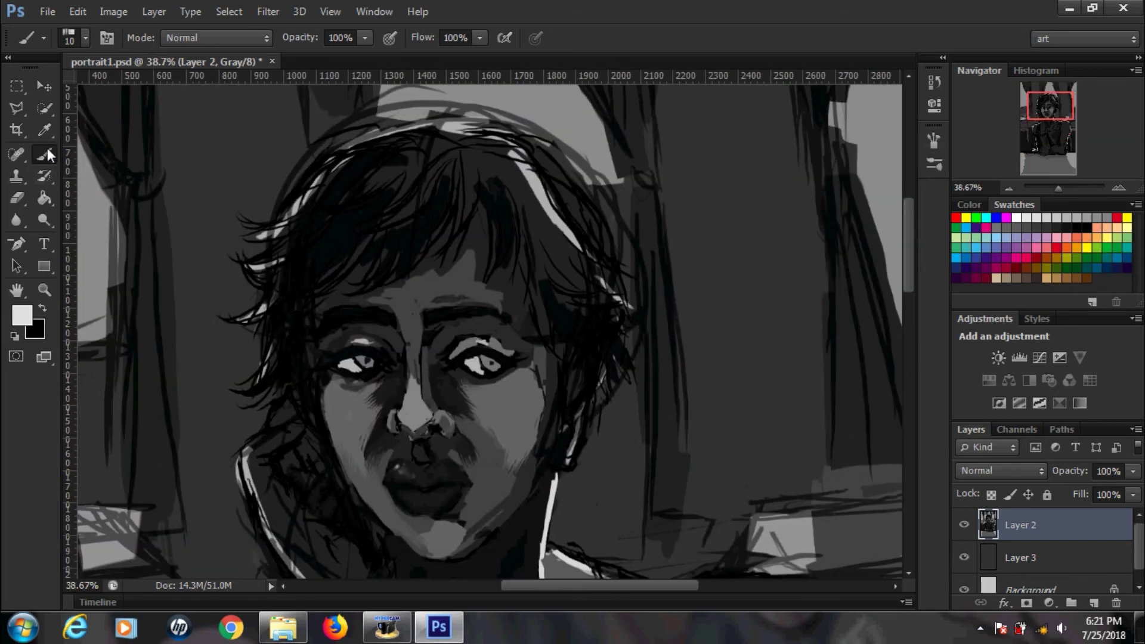
{"action": "left_click", "coordinate": [353, 245], "text": "alt"}
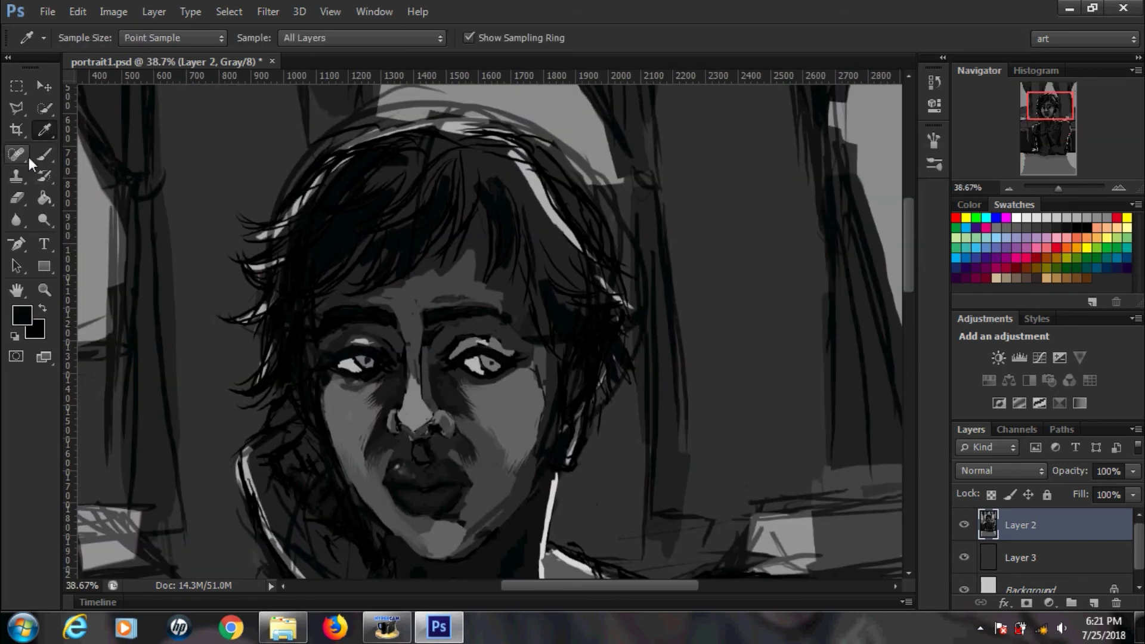
{"action": "left_click", "coordinate": [85, 38]}
{"action": "type", "text": "37"}
{"action": "key", "text": "Return"}
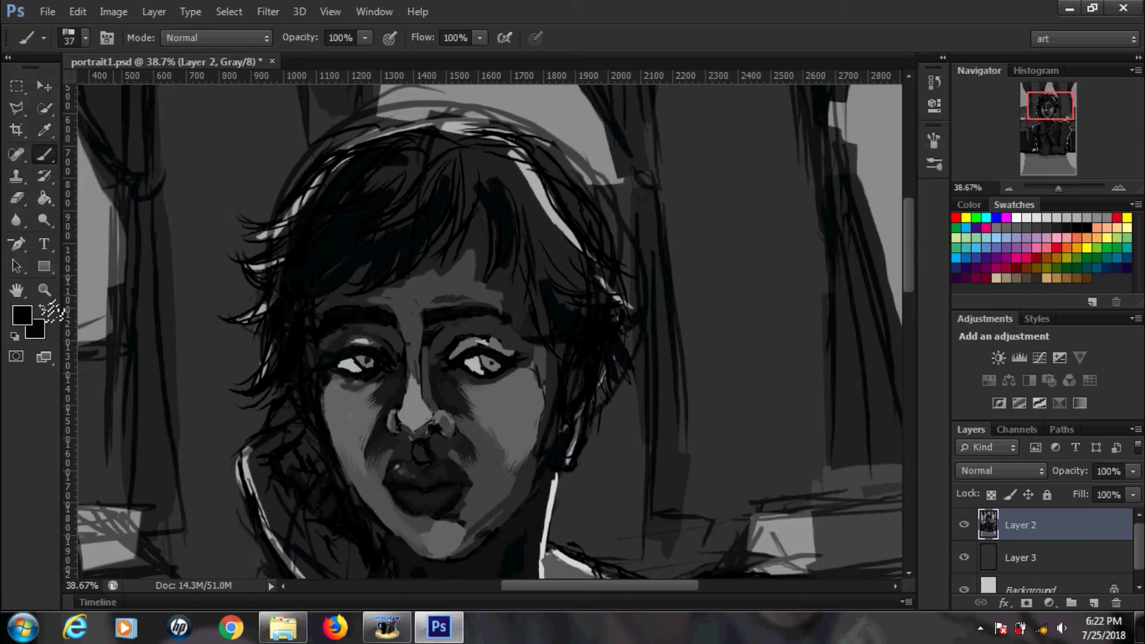
Step: Set brush size 23, sample dark tones from the hair, and enlarge the brush to 29
{"action": "left_click", "coordinate": [85, 38]}
{"action": "type", "text": "23"}
{"action": "key", "text": "Return"}
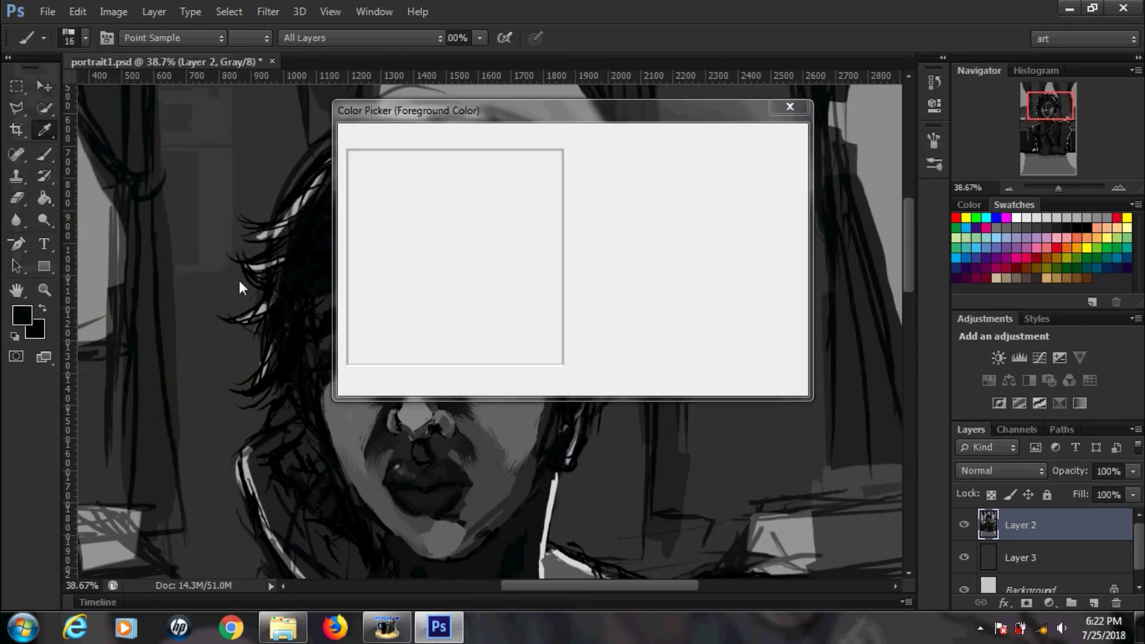
{"action": "scroll", "coordinate": [470, 225], "scroll_direction": "up", "scroll_amount": 3}
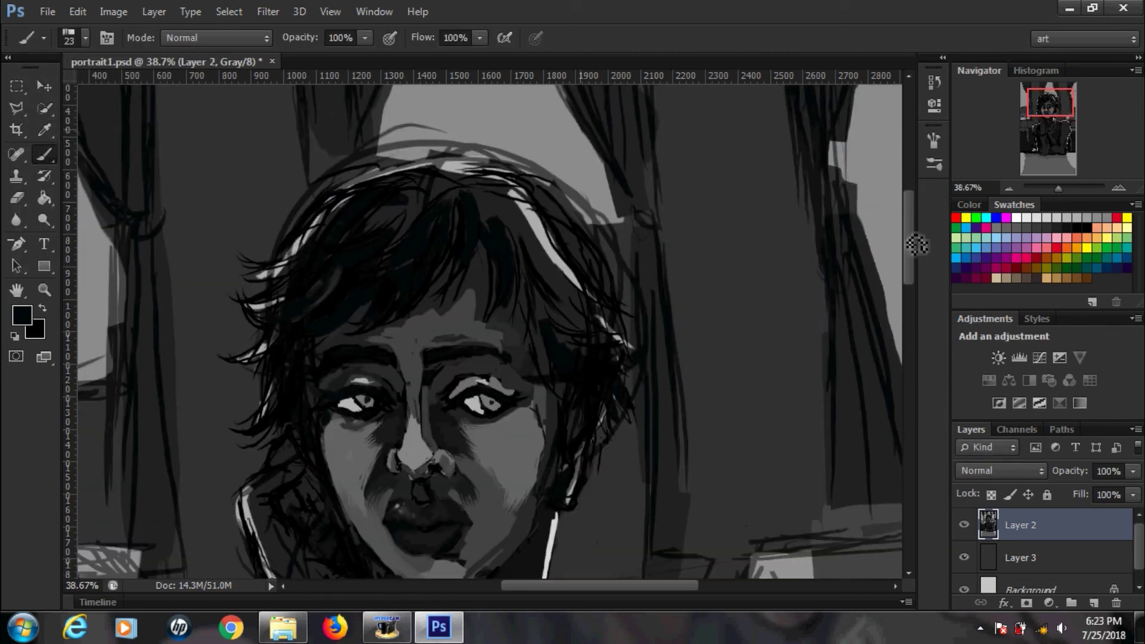
{"action": "left_click", "coordinate": [417, 188], "text": "alt"}
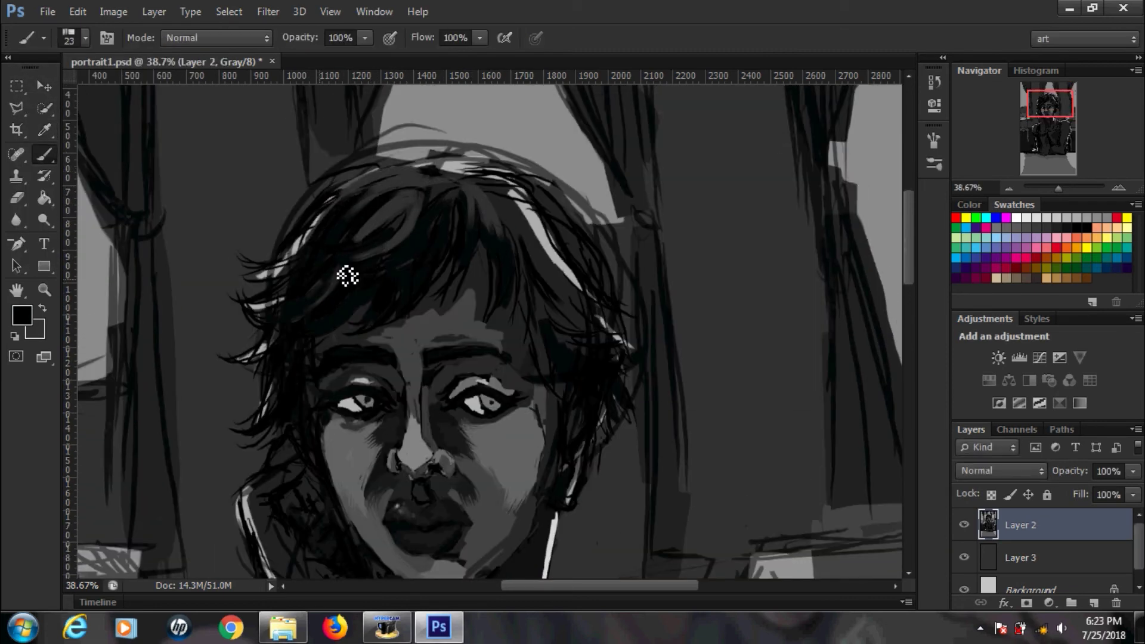
{"action": "left_click", "coordinate": [449, 211], "text": "alt"}
{"action": "left_click", "coordinate": [472, 237], "text": "alt"}
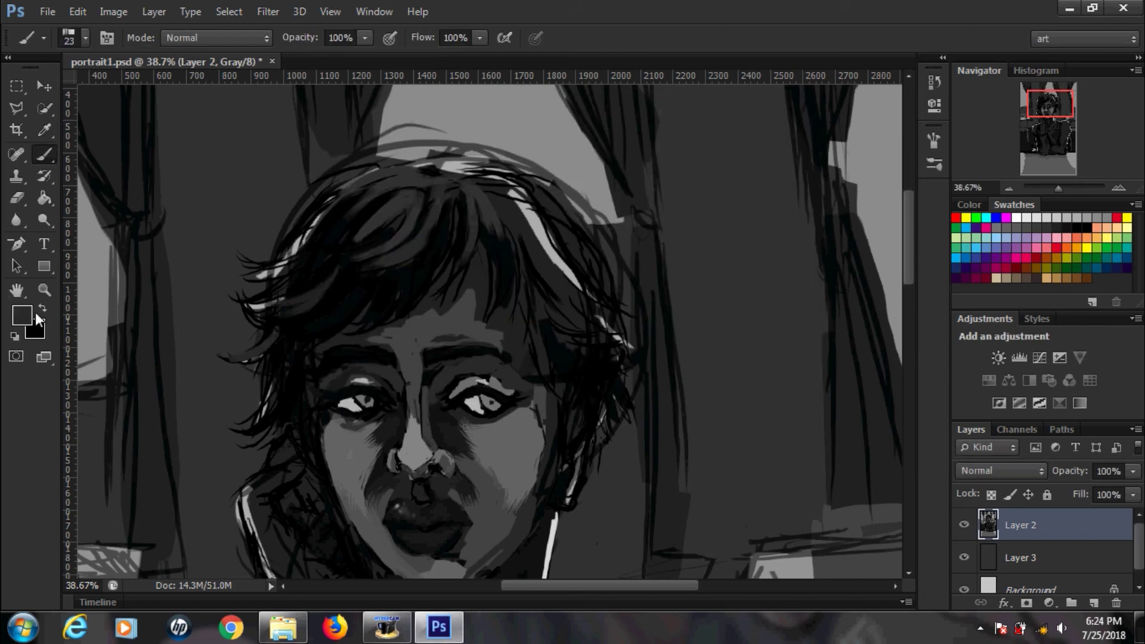
{"action": "key", "text": "bracketright"}
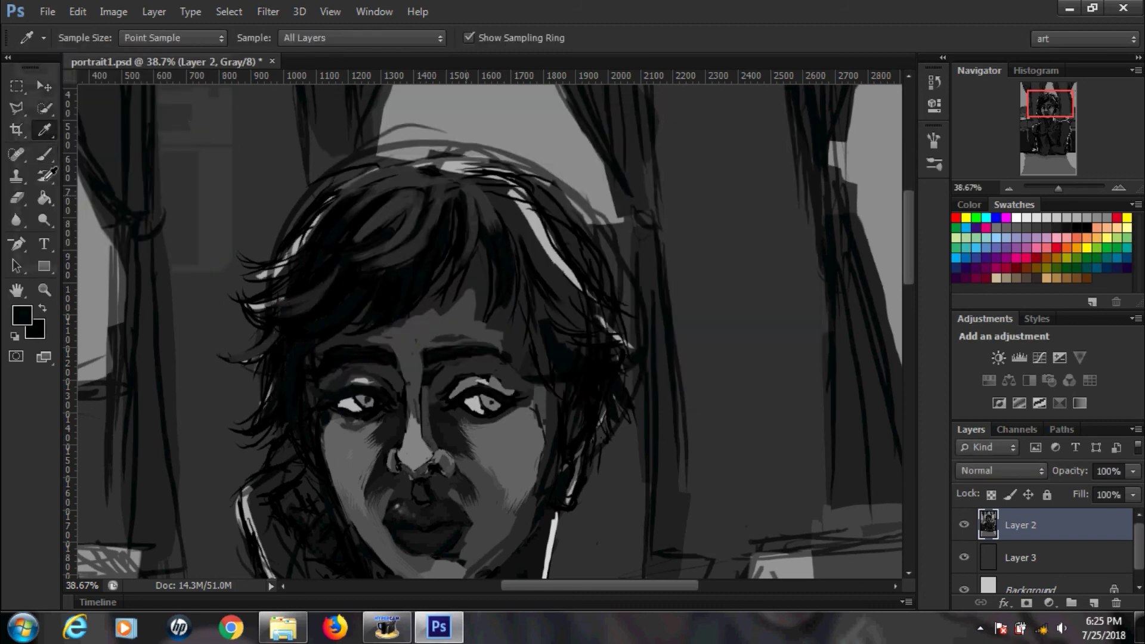
Step: Paint dark strokes over the light hair highlights and darken the strands on the right
{"action": "left_click", "coordinate": [501, 248], "text": "alt"}
{"action": "mouse_move", "coordinate": [495, 193]}
{"action": "left_mouse_down"}
{"action": "mouse_move", "coordinate": [572, 275]}
{"action": "mouse_move", "coordinate": [500, 309]}
{"action": "left_mouse_up"}
{"action": "left_click", "coordinate": [574, 253], "text": "alt"}
{"action": "left_click", "coordinate": [22, 315]}
{"action": "left_click", "coordinate": [741, 141]}
{"action": "left_click", "coordinate": [332, 299], "text": "alt"}
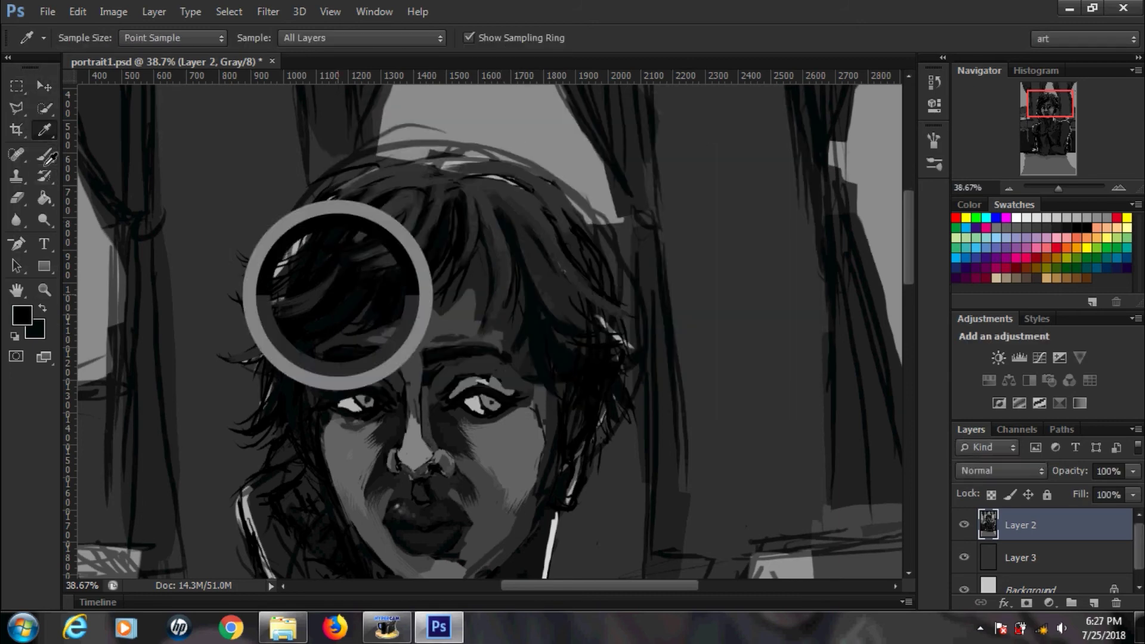
{"action": "left_click_drag", "start_coordinate": [537, 239], "coordinate": [619, 379]}
Step: Paint more hair strands, adjusting the brush from size 10 to 15
{"action": "scroll", "coordinate": [619, 378], "scroll_direction": "down", "scroll_amount": 1}
{"action": "left_click_drag", "start_coordinate": [245, 191], "coordinate": [317, 253]}
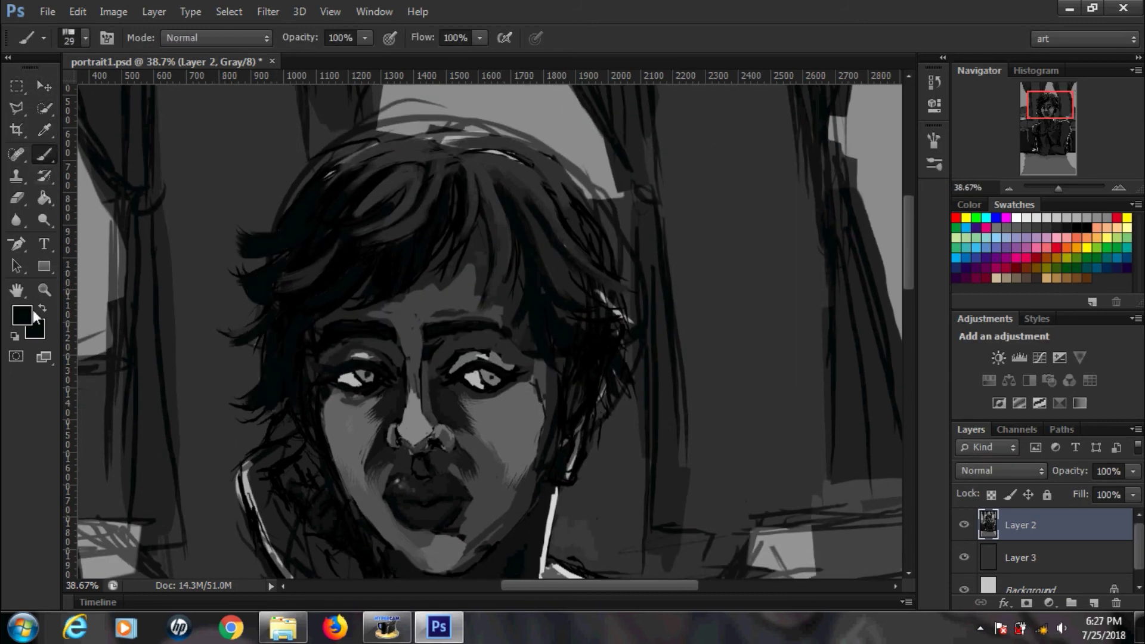
{"action": "key", "text": "bracketleft"}
{"action": "key", "text": "bracketleft"}
{"action": "key", "text": "bracketleft"}
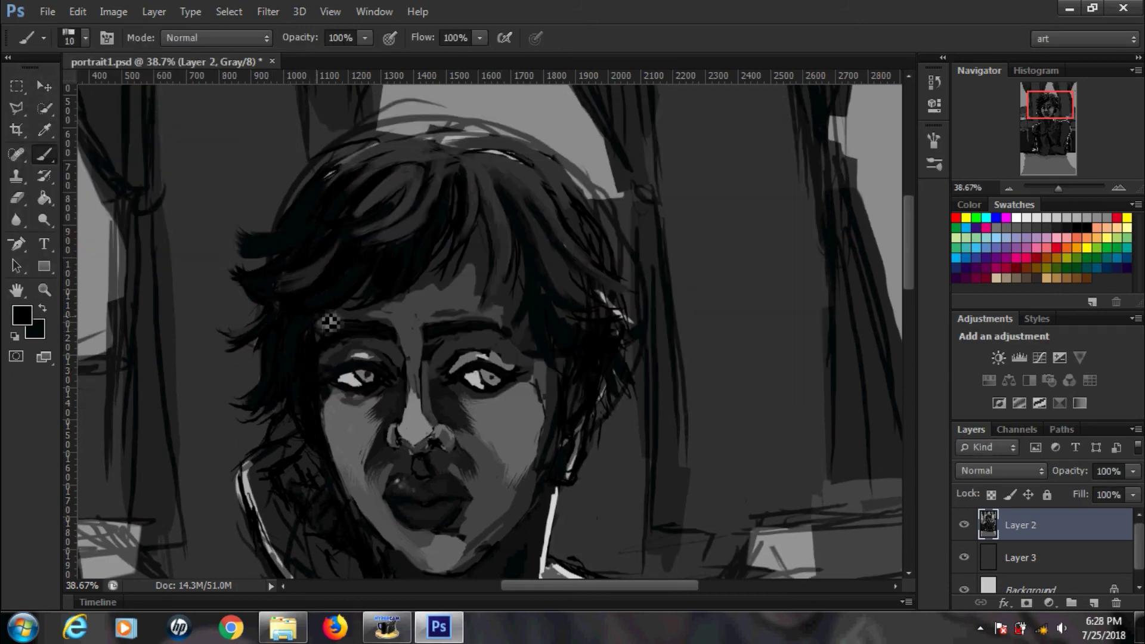
{"action": "key", "text": "bracketright"}
{"action": "right_click", "coordinate": [43, 315]}
{"action": "key", "text": "Return"}
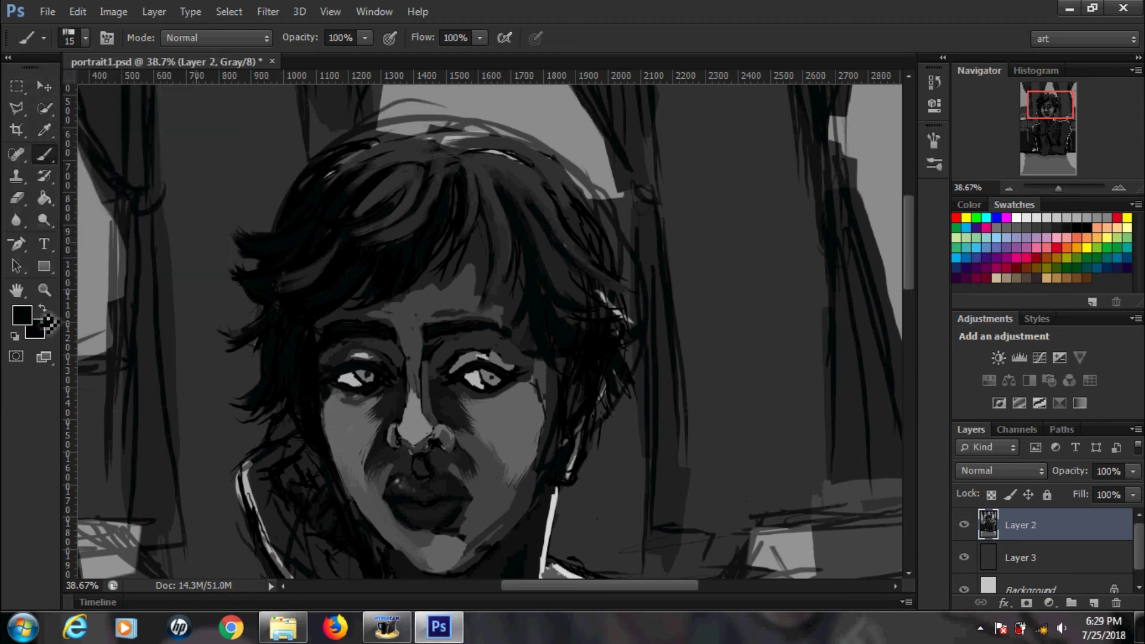
Step: Set the painting colour to grey #525252 for the fringe highlights
{"action": "left_click", "coordinate": [22, 315]}
{"action": "key", "text": "Return"}
{"action": "key", "text": "b"}
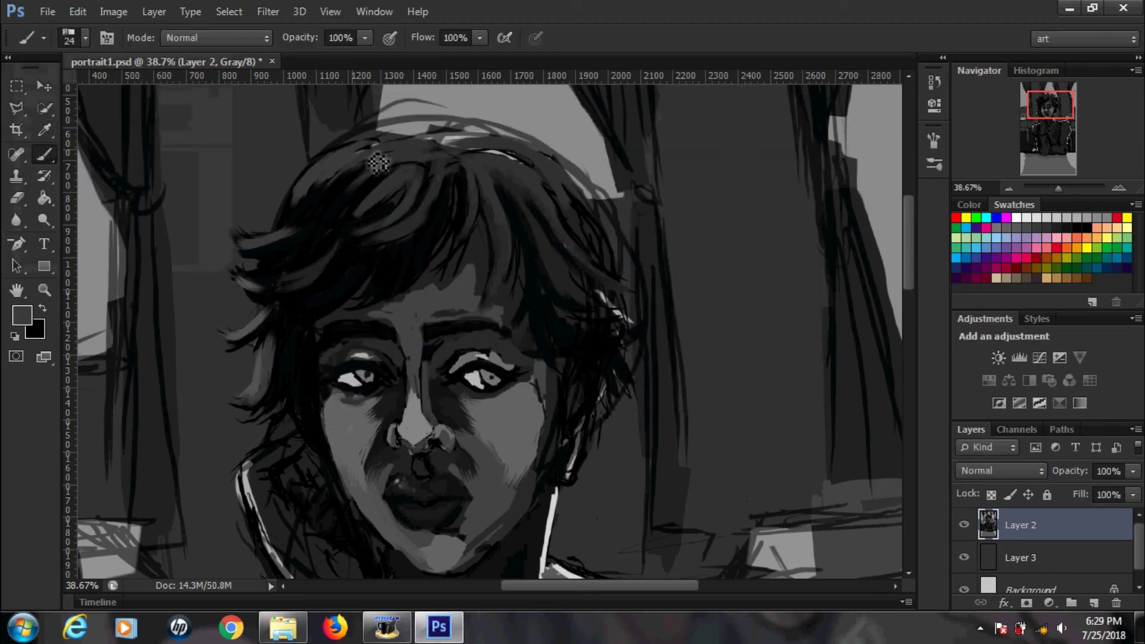
{"action": "left_click", "coordinate": [22, 315]}
{"action": "key", "text": "Return"}
{"action": "scroll", "coordinate": [911, 288], "scroll_direction": "down", "scroll_amount": 3}
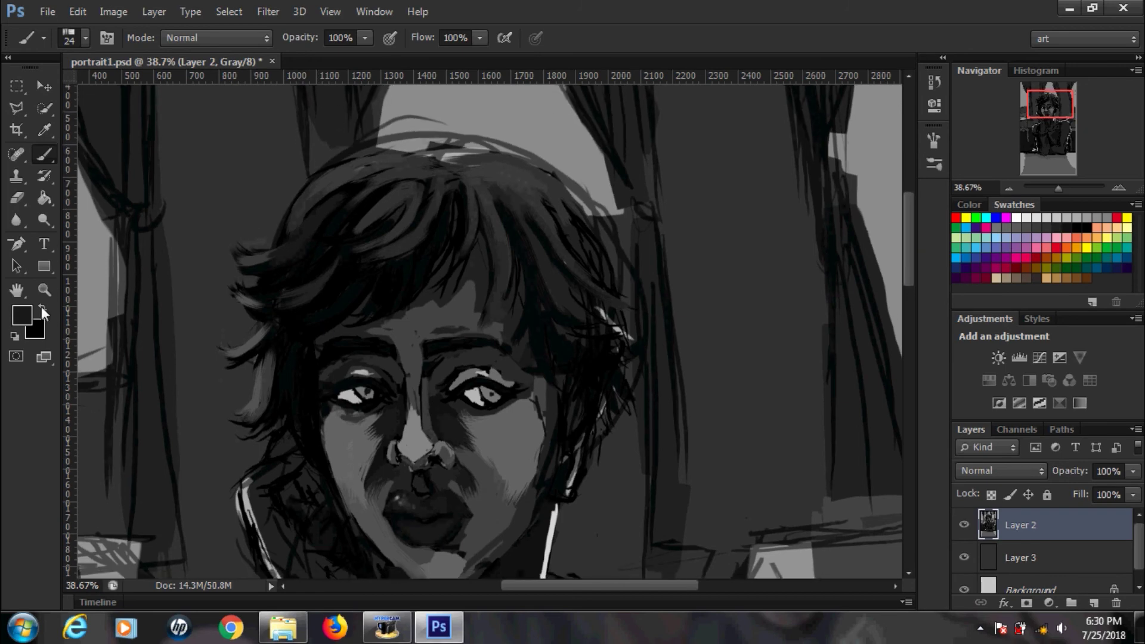
{"action": "scroll", "coordinate": [911, 288], "scroll_direction": "down", "scroll_amount": 2}
{"action": "left_click", "coordinate": [17, 107]}
Step: Lasso the hand at the neck and fill it with mid-grey
{"action": "scroll", "coordinate": [330, 179], "scroll_direction": "down", "scroll_amount": 4}
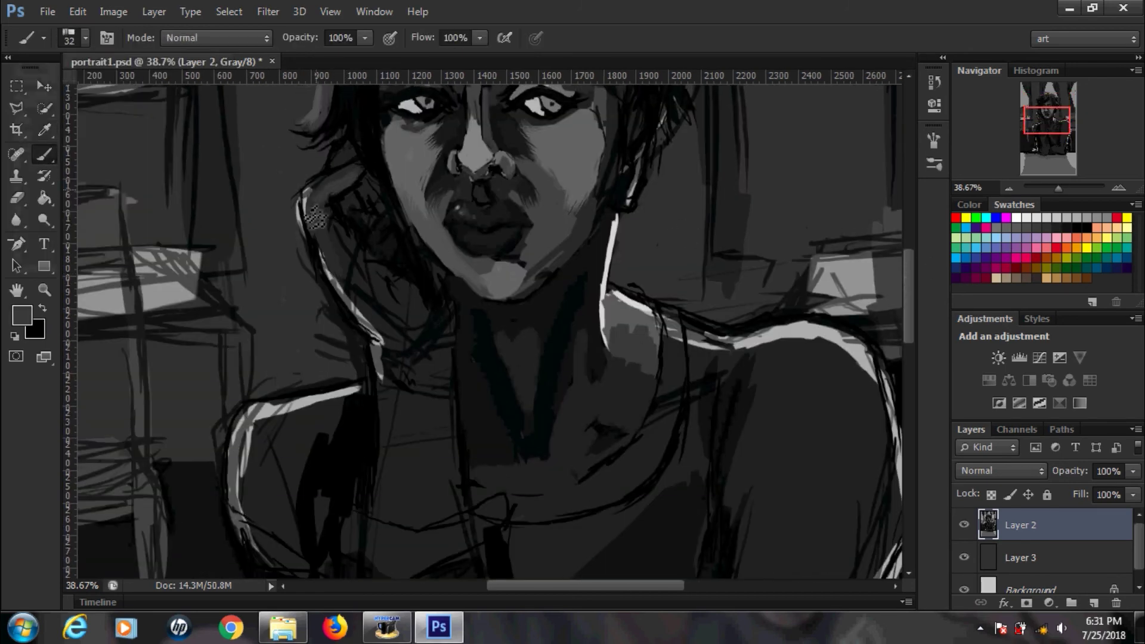
{"action": "left_click_drag", "start_coordinate": [330, 179], "coordinate": [422, 453]}
{"action": "key", "text": "g"}
{"action": "left_click", "coordinate": [422, 452]}
{"action": "left_click", "coordinate": [22, 315]}
{"action": "key", "text": "Return"}
{"action": "key", "text": "b"}
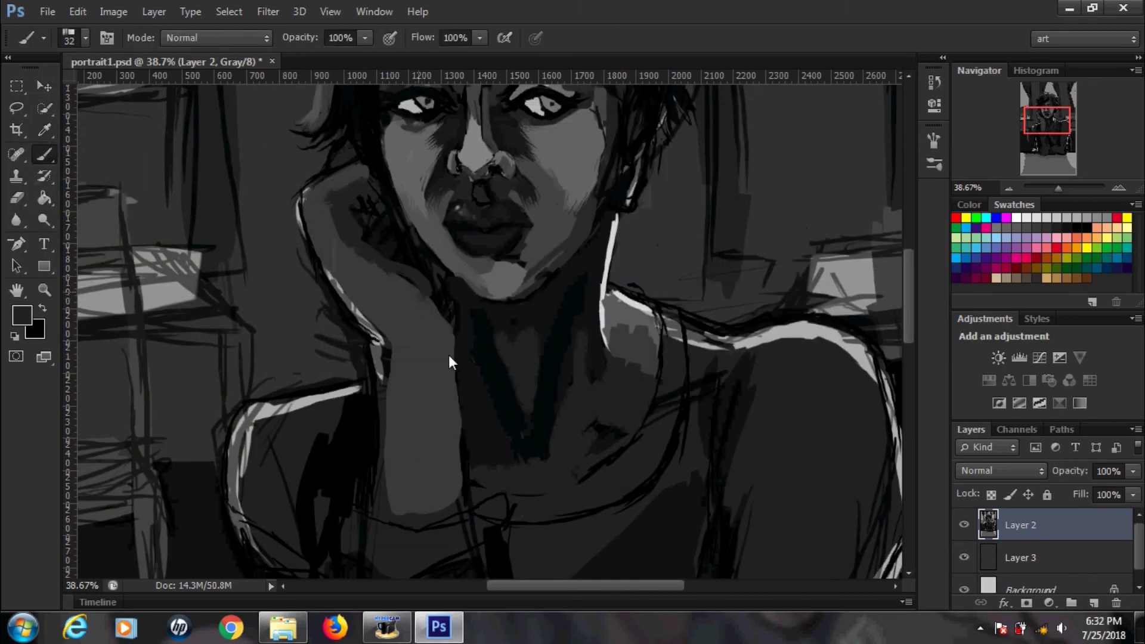
Step: Paint a dark shadow stroke on the hand with a 50 px brush
{"action": "left_click", "coordinate": [22, 315]}
{"action": "key", "text": "Return"}
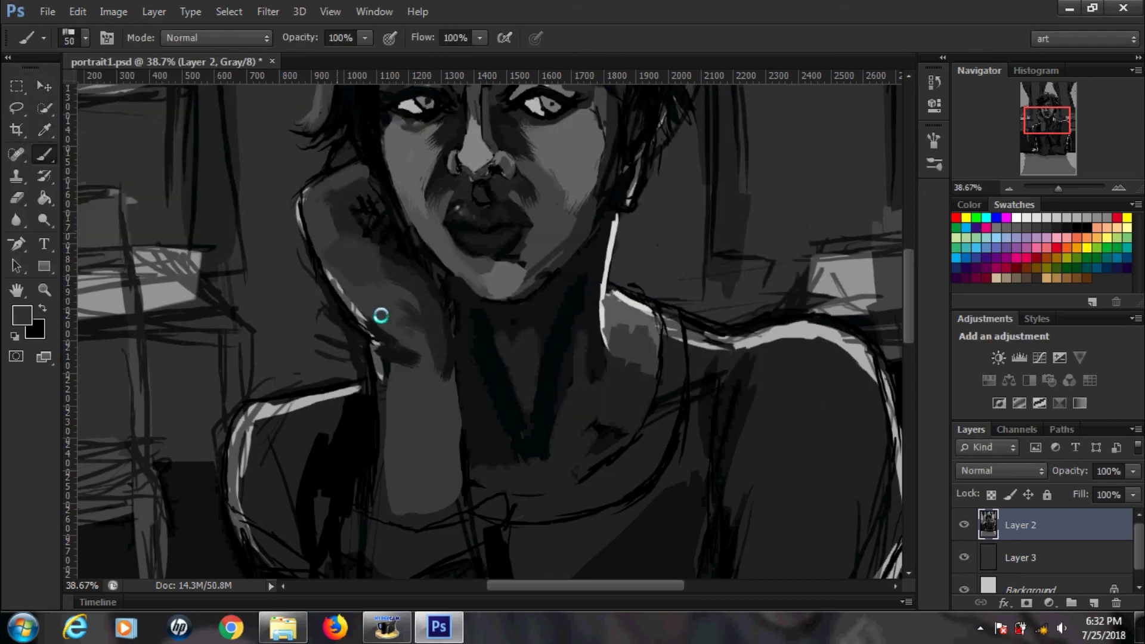
{"action": "left_click_drag", "start_coordinate": [378, 314], "coordinate": [406, 352]}
{"action": "scroll", "coordinate": [903, 263], "scroll_direction": "up", "scroll_amount": 3}
Step: Choose a brush preset and paint light grey over the nose and cheek
{"action": "left_click", "coordinate": [934, 140]}
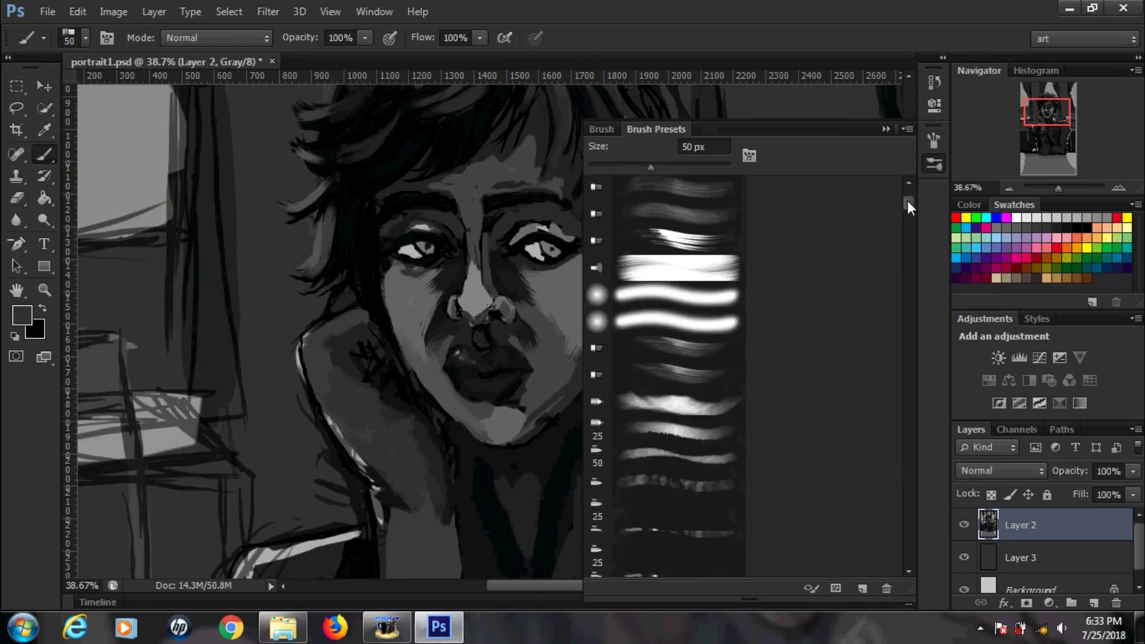
{"action": "left_click_drag", "start_coordinate": [907, 200], "coordinate": [907, 382]}
{"action": "key", "text": "i"}
{"action": "left_click", "coordinate": [544, 288]}
{"action": "key", "text": "b"}
{"action": "left_click_drag", "start_coordinate": [519, 268], "coordinate": [597, 358]}
Step: Resample face tones for a new dark paint colour and set an 11 px brush
{"action": "left_click", "coordinate": [433, 340], "text": "alt"}
{"action": "left_click", "coordinate": [433, 334], "text": "alt"}
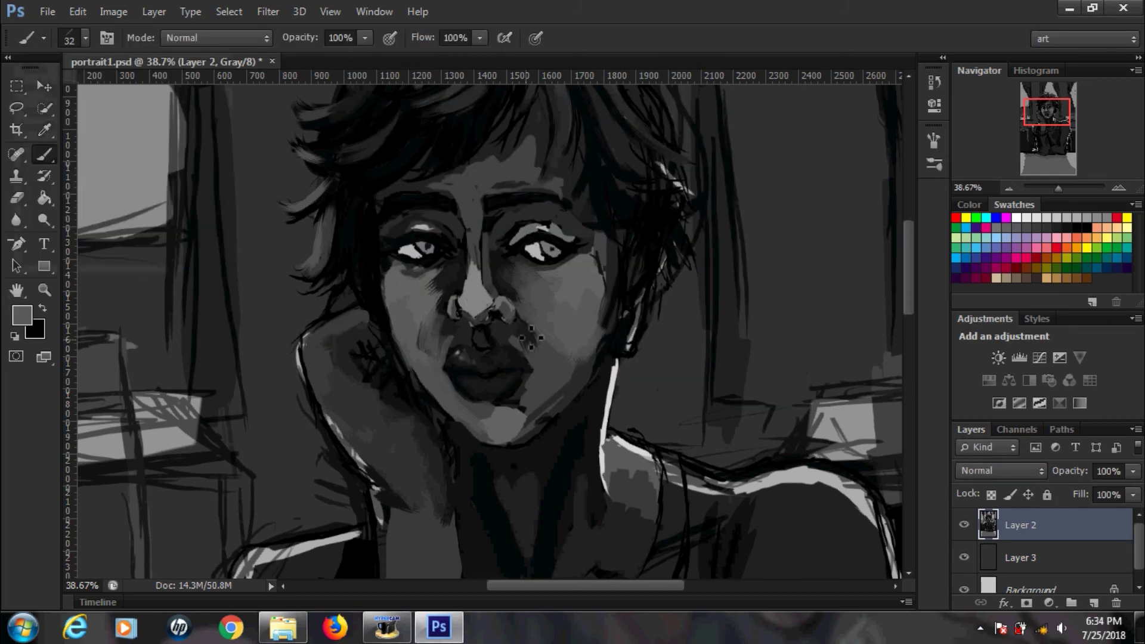
{"action": "left_click", "coordinate": [429, 289], "text": "alt"}
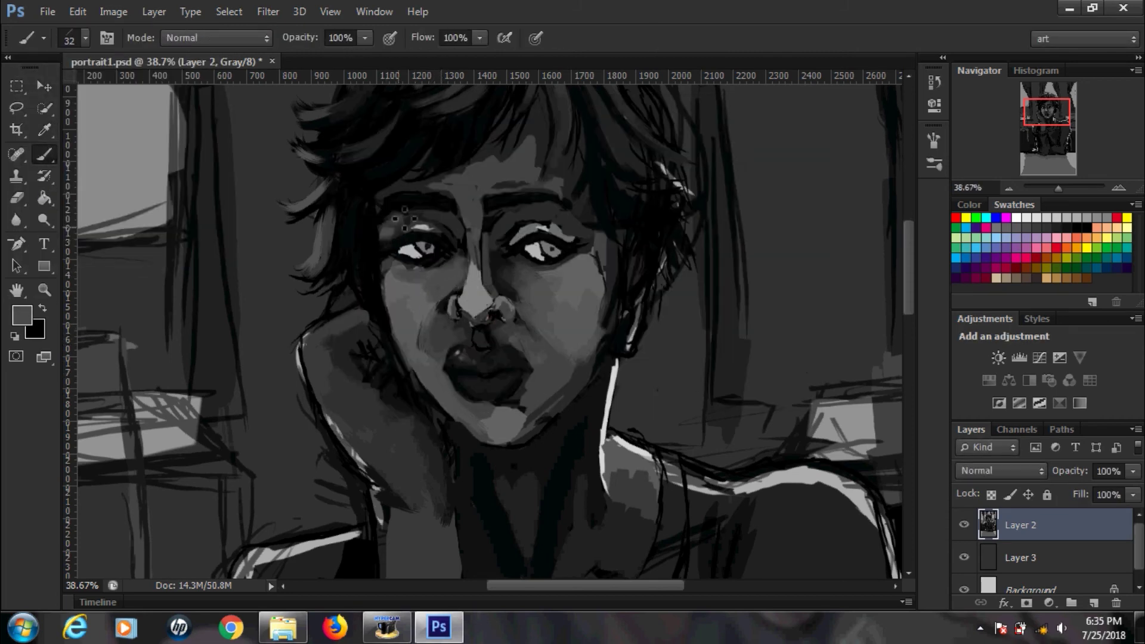
{"action": "left_click", "coordinate": [22, 315]}
{"action": "key", "text": "Return"}
{"action": "right_click", "coordinate": [261, 165]}
Step: Zoom in on the eyes, shrink the brush to 5 px and pick a lighter grey paint colour
{"action": "scroll", "coordinate": [434, 319], "scroll_direction": "up", "scroll_amount": 5}
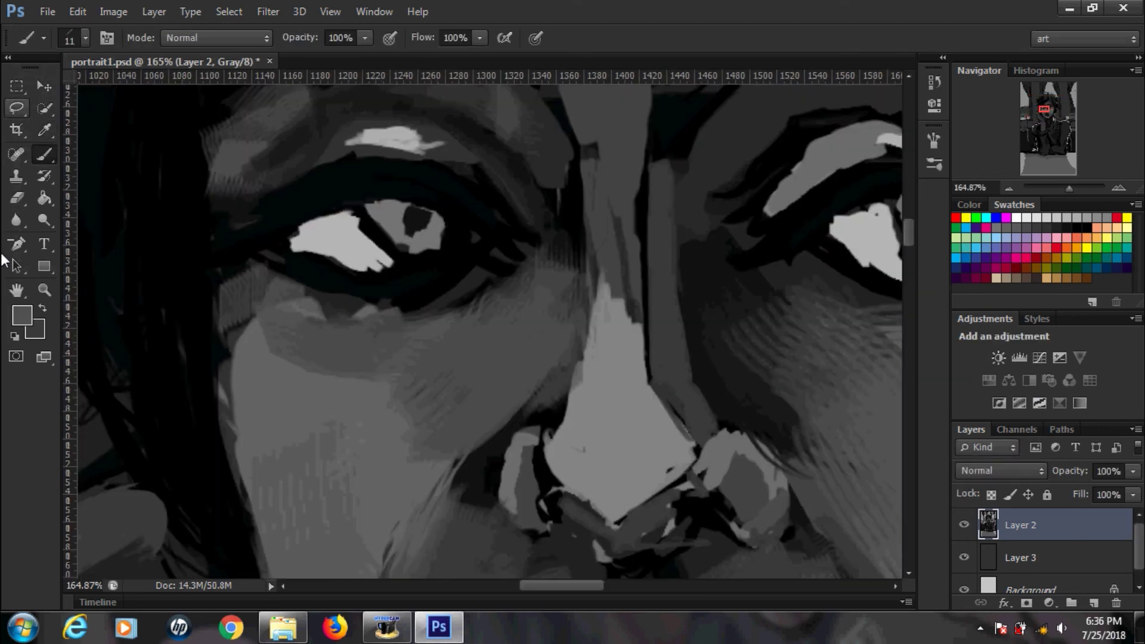
{"action": "left_click_drag", "start_coordinate": [418, 298], "coordinate": [314, 151]}
{"action": "key", "text": "bracketleft"}
{"action": "key", "text": "bracketleft"}
{"action": "key", "text": "bracketleft"}
{"action": "left_click", "coordinate": [22, 315]}
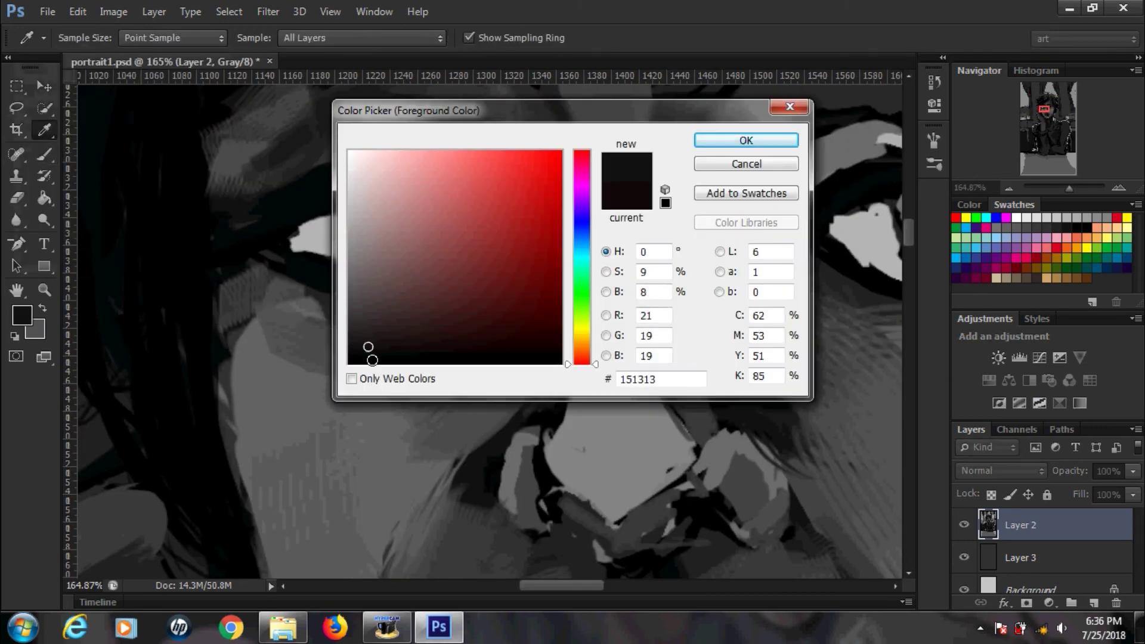
{"action": "key", "text": "Return"}
{"action": "left_click", "coordinate": [22, 315]}
{"action": "key", "text": "Return"}
{"action": "left_click", "coordinate": [22, 315]}
{"action": "key", "text": "Return"}
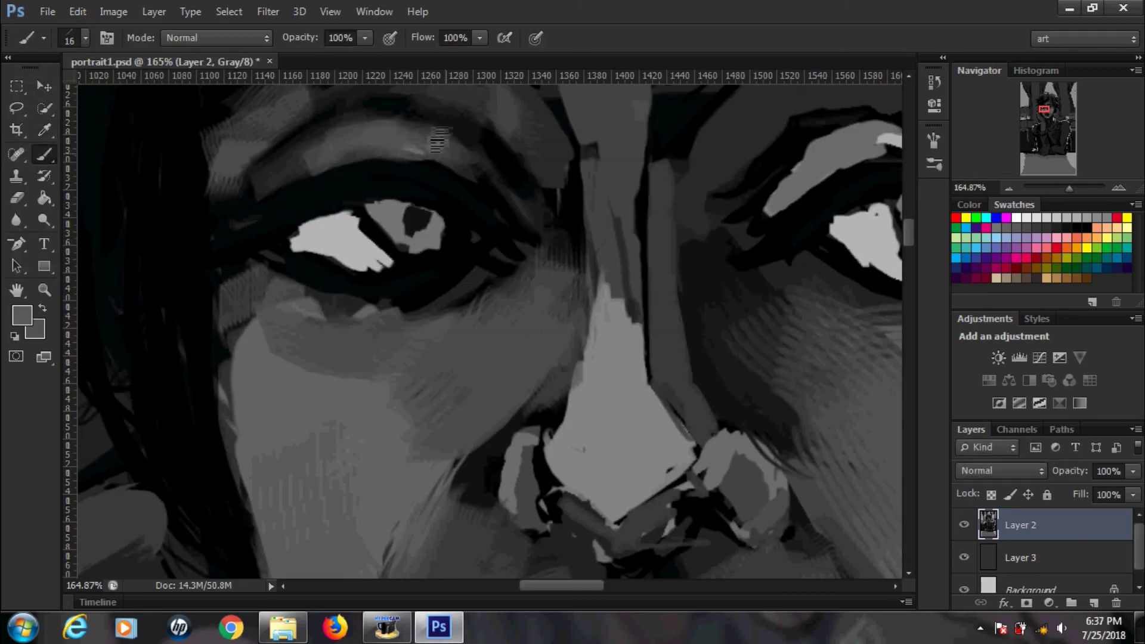
{"action": "key", "text": "Return"}
Step: With a 10 px brush, enlarge the left eye's white and repaint its iris grey
{"action": "scroll", "coordinate": [459, 209], "scroll_direction": "down", "scroll_amount": 5}
{"action": "scroll", "coordinate": [458, 209], "scroll_direction": "up", "scroll_amount": 4}
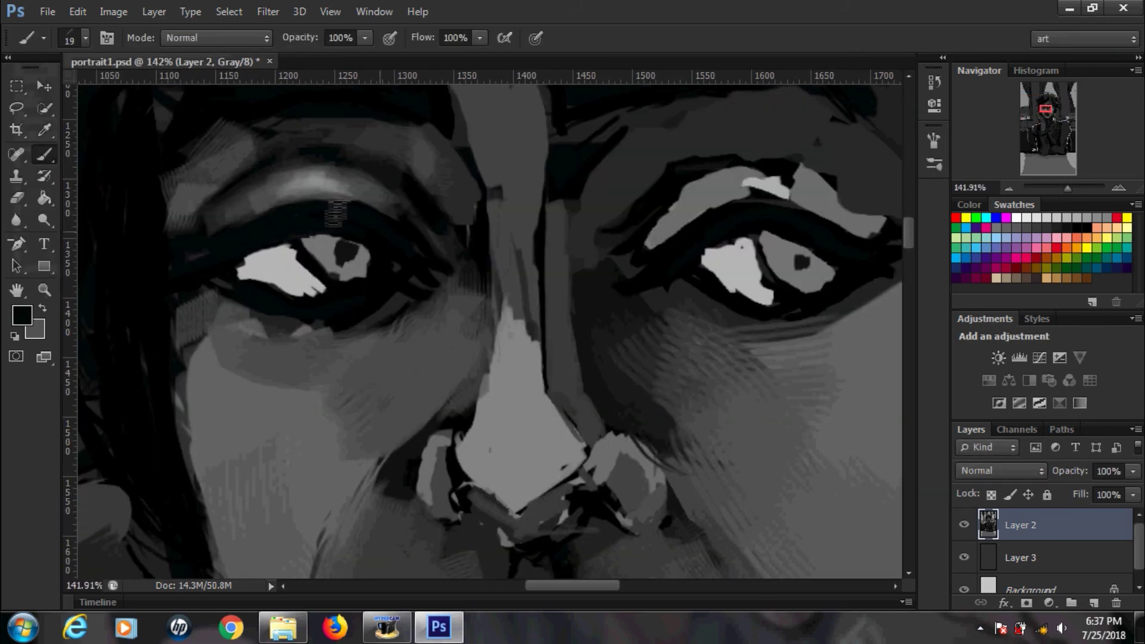
{"action": "key", "text": "F5"}
{"action": "left_click", "coordinate": [686, 383]}
{"action": "key", "text": "F5"}
{"action": "left_click_drag", "start_coordinate": [262, 272], "coordinate": [365, 264]}
{"action": "left_click", "coordinate": [286, 263], "text": "alt"}
Step: Set the paint colour to black, then a dark grey, and save the portrait
{"action": "left_click", "coordinate": [22, 315]}
{"action": "key", "text": "Return"}
{"action": "scroll", "coordinate": [427, 410], "scroll_direction": "down", "scroll_amount": 5}
{"action": "left_click", "coordinate": [22, 315]}
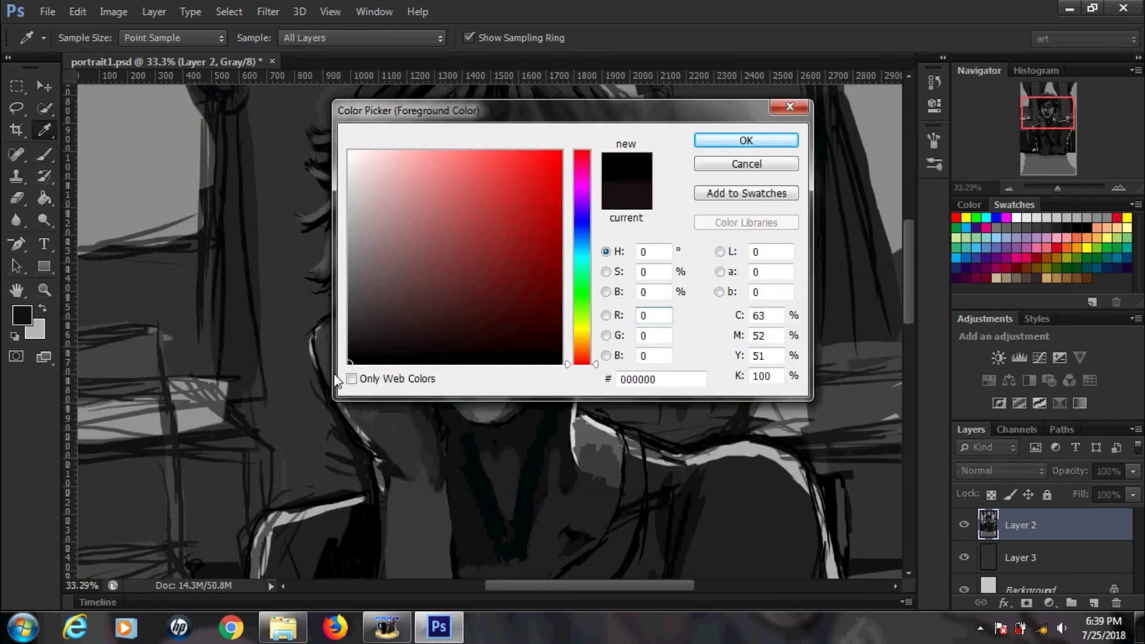
{"action": "key", "text": "Return"}
{"action": "scroll", "coordinate": [427, 409], "scroll_direction": "up", "scroll_amount": 4}
{"action": "left_click", "coordinate": [22, 315]}
{"action": "key", "text": "Return"}
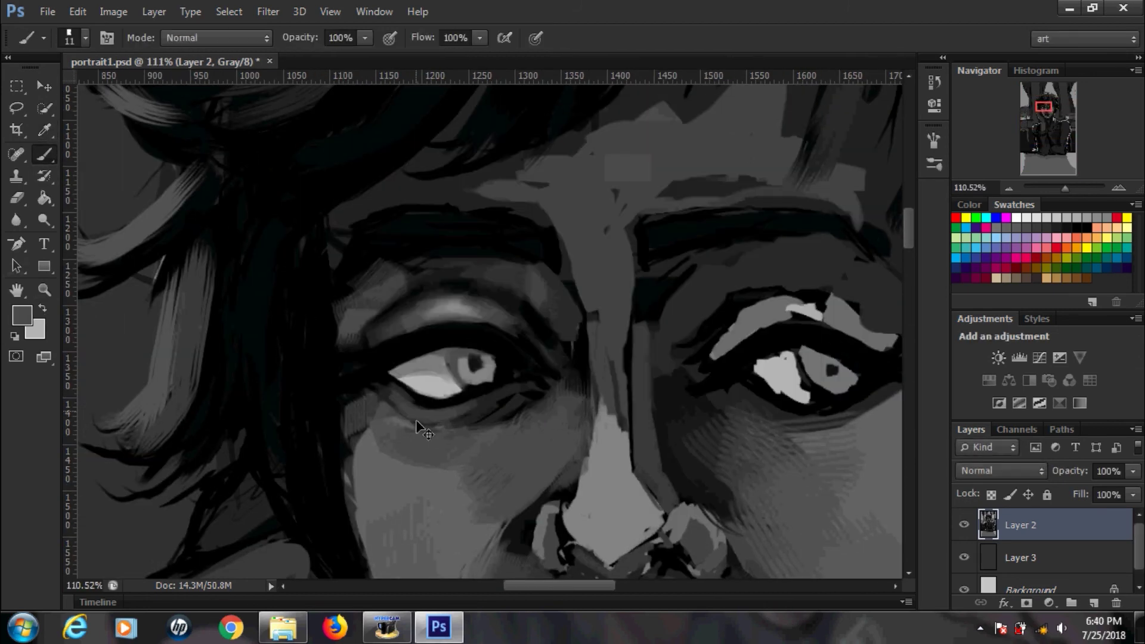
{"action": "key", "text": "ctrl+s"}
Step: Repaint the right eye's iris in sampled grey and darken the area around it
{"action": "scroll", "coordinate": [568, 584], "scroll_direction": "up", "scroll_amount": 3}
{"action": "scroll", "coordinate": [568, 584], "scroll_direction": "left", "scroll_amount": 3}
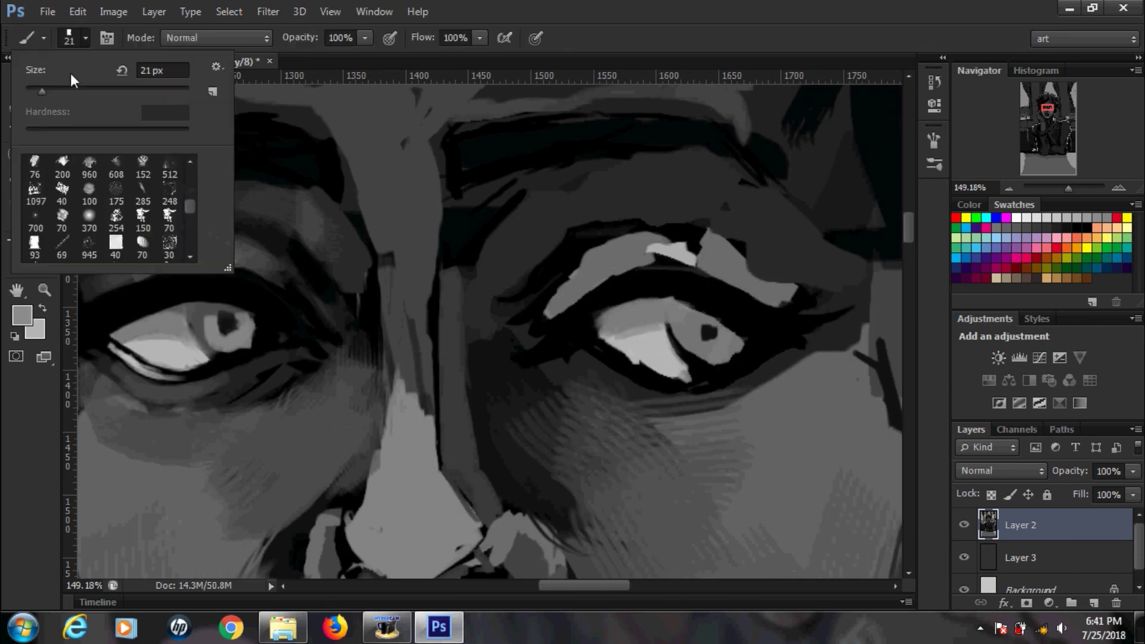
{"action": "left_click", "coordinate": [652, 365], "text": "alt"}
{"action": "left_click_drag", "start_coordinate": [662, 334], "coordinate": [695, 307]}
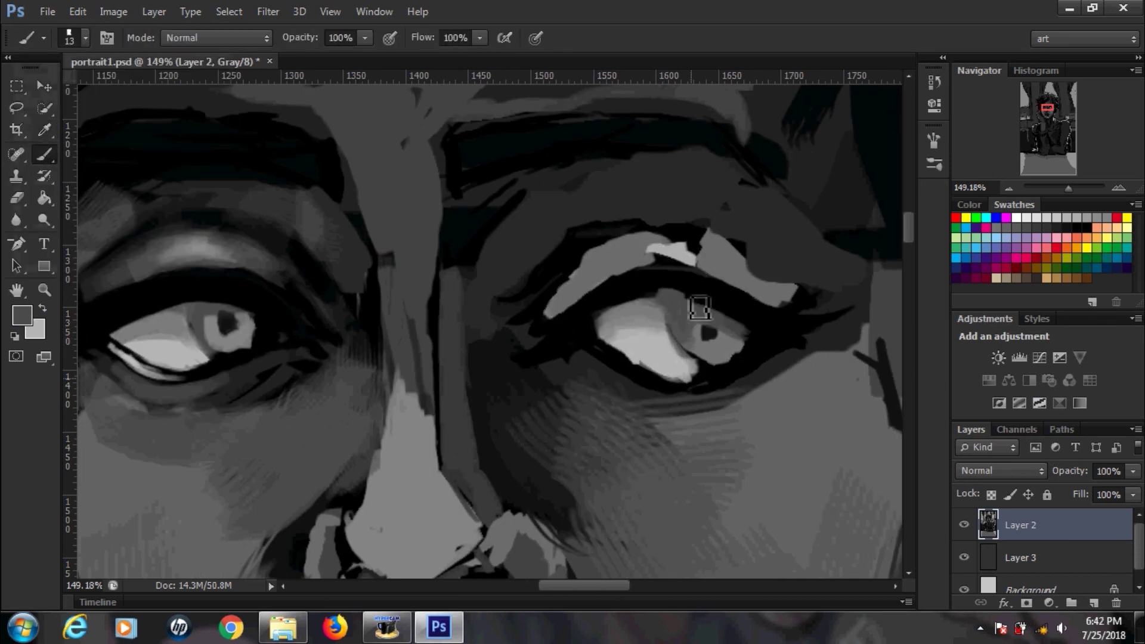
{"action": "left_click", "coordinate": [225, 266], "text": "alt"}
{"action": "left_click", "coordinate": [22, 315]}
{"action": "left_click", "coordinate": [729, 141]}
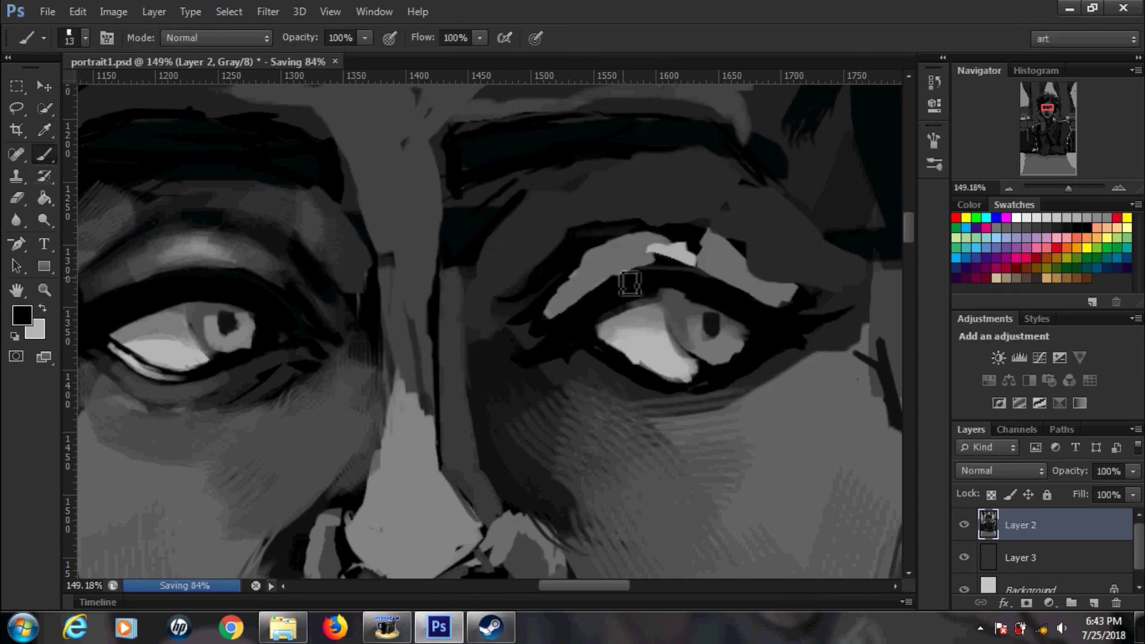
{"action": "mouse_move", "coordinate": [602, 323]}
{"action": "left_mouse_down"}
{"action": "mouse_move", "coordinate": [820, 349]}
{"action": "mouse_move", "coordinate": [818, 311]}
{"action": "left_mouse_up"}
Step: Darken the lower lids of both eyes with sampled grey, then shrink the brush to 5 px
{"action": "left_click", "coordinate": [649, 378], "text": "alt"}
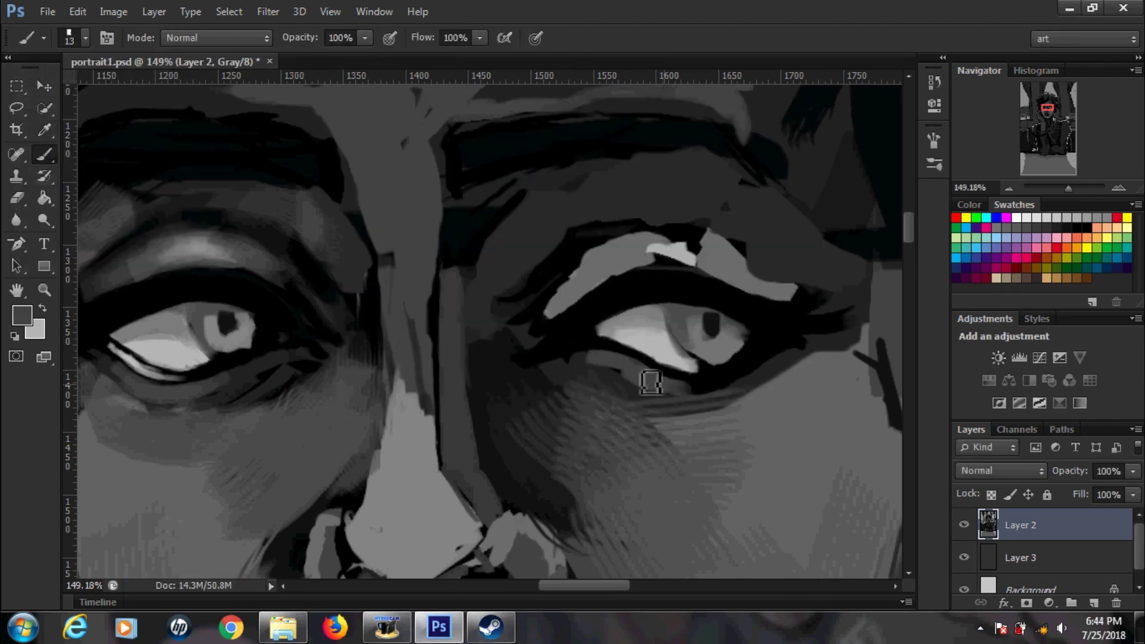
{"action": "left_click_drag", "start_coordinate": [596, 364], "coordinate": [775, 358]}
{"action": "left_click_drag", "start_coordinate": [116, 391], "coordinate": [239, 420]}
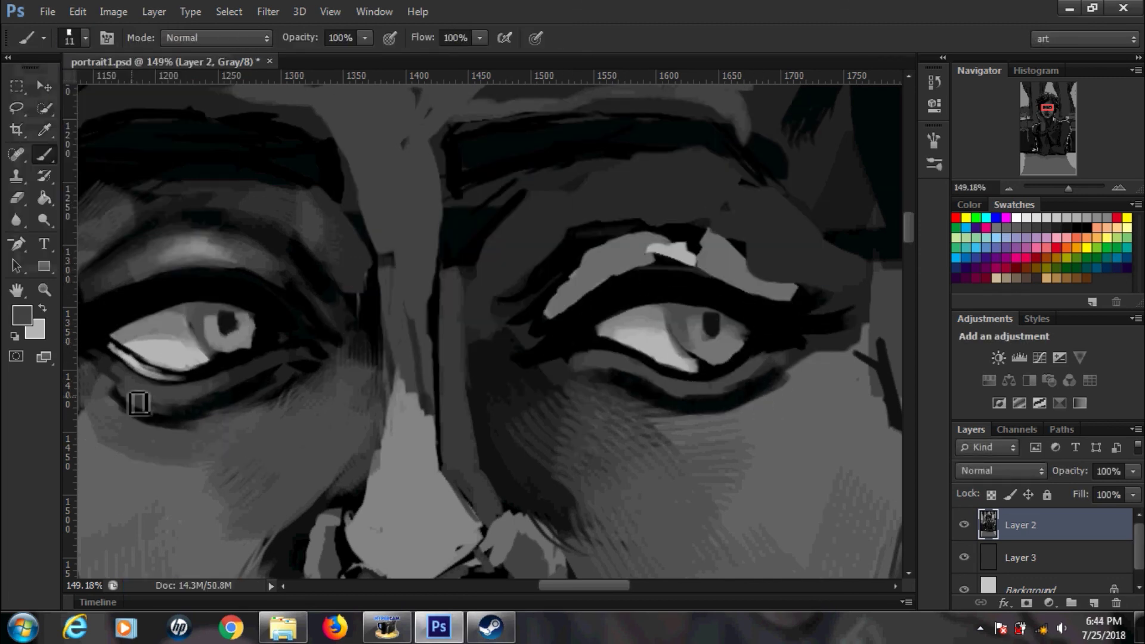
{"action": "left_click", "coordinate": [85, 38]}
{"action": "left_click", "coordinate": [22, 315]}
Step: Swap paint and background colours, zoom closer on the eyes, and undo the last stroke to compare
{"action": "left_click", "coordinate": [744, 141]}
{"action": "scroll", "coordinate": [600, 364], "scroll_direction": "up", "scroll_amount": 2}
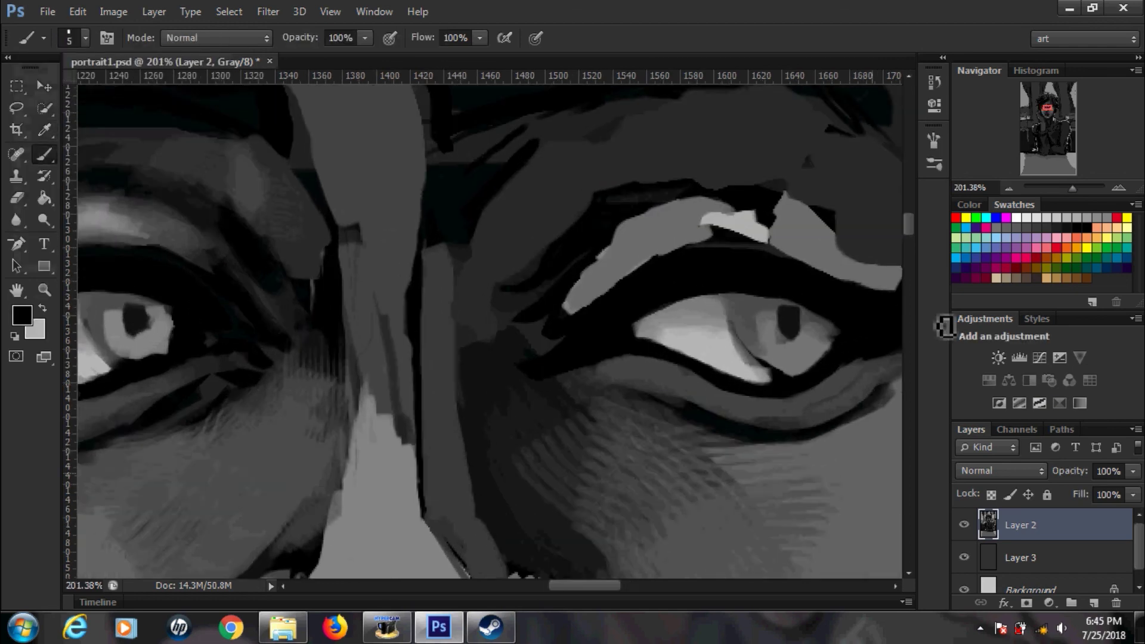
{"action": "key", "text": "x"}
{"action": "left_click", "coordinate": [934, 84]}
{"action": "key", "text": "ctrl+z"}
{"action": "key", "text": "ctrl+z"}
{"action": "scroll", "coordinate": [383, 357], "scroll_direction": "down", "scroll_amount": 5}
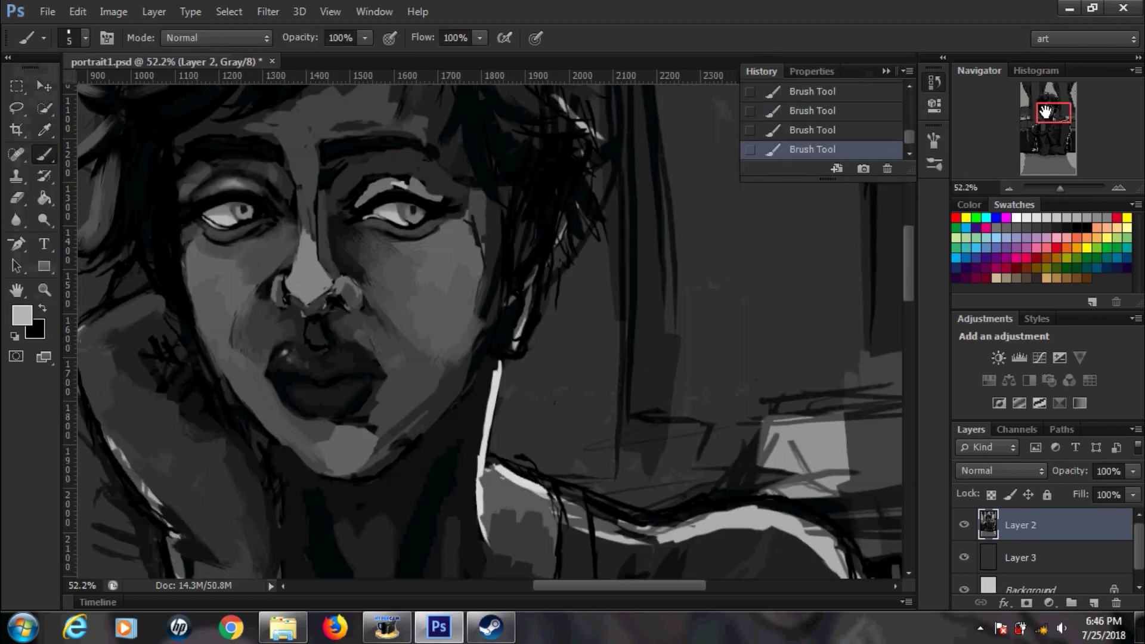
{"action": "left_click", "coordinate": [85, 38]}
{"action": "type", "text": "15"}
{"action": "key", "text": "Return"}
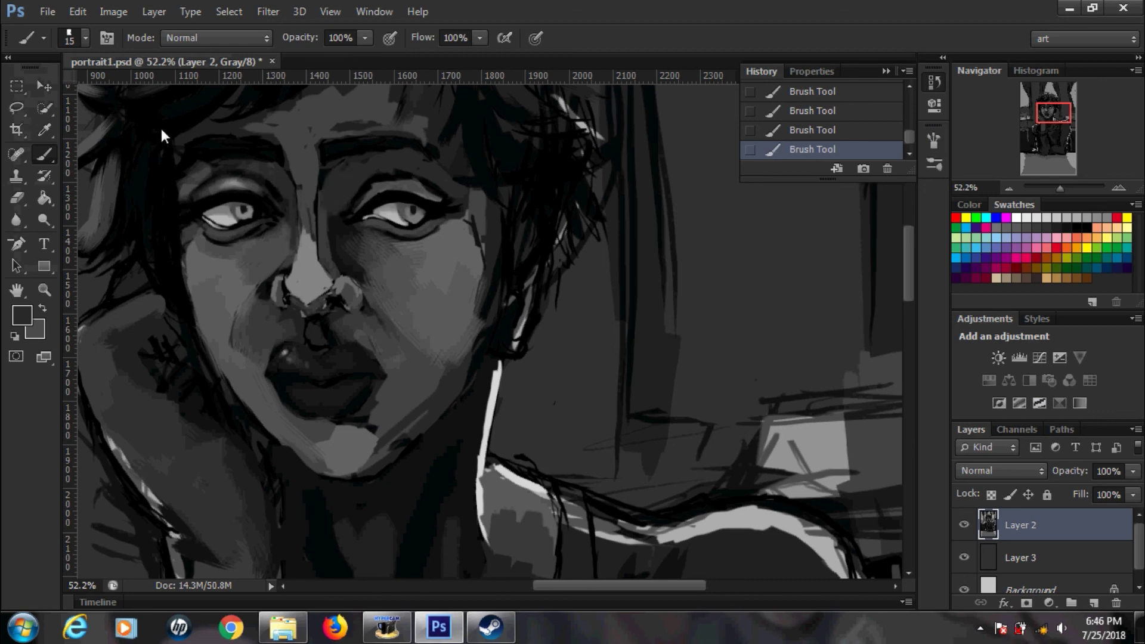
{"action": "left_click", "coordinate": [48, 127]}
{"action": "key", "text": "b"}
{"action": "left_click", "coordinate": [409, 203], "text": "alt"}
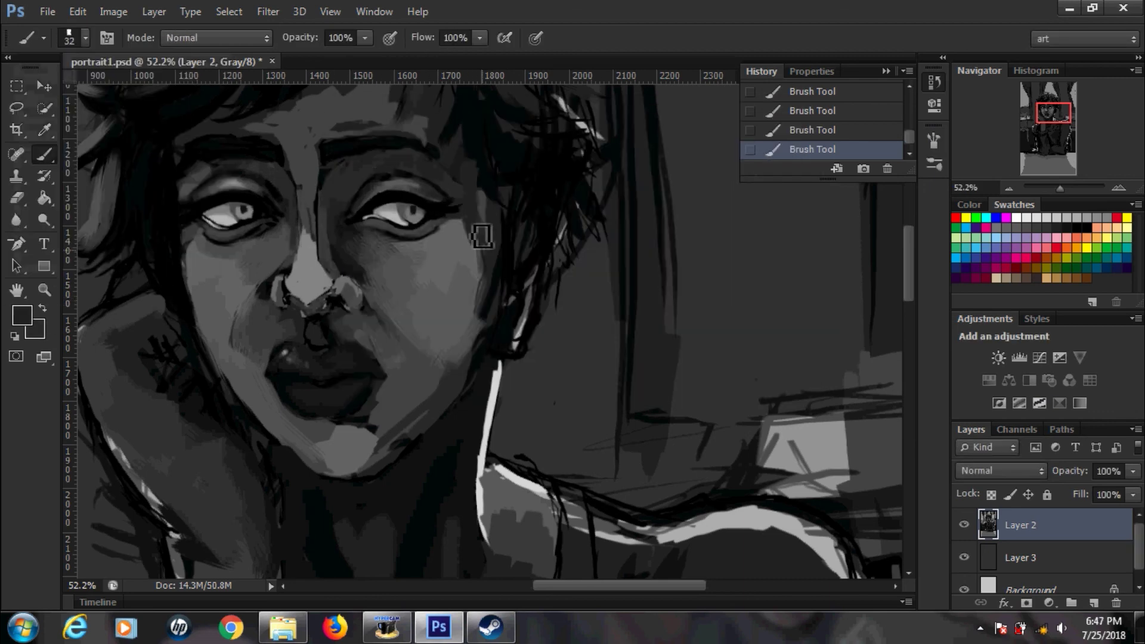
{"action": "left_click", "coordinate": [476, 230], "text": "alt"}
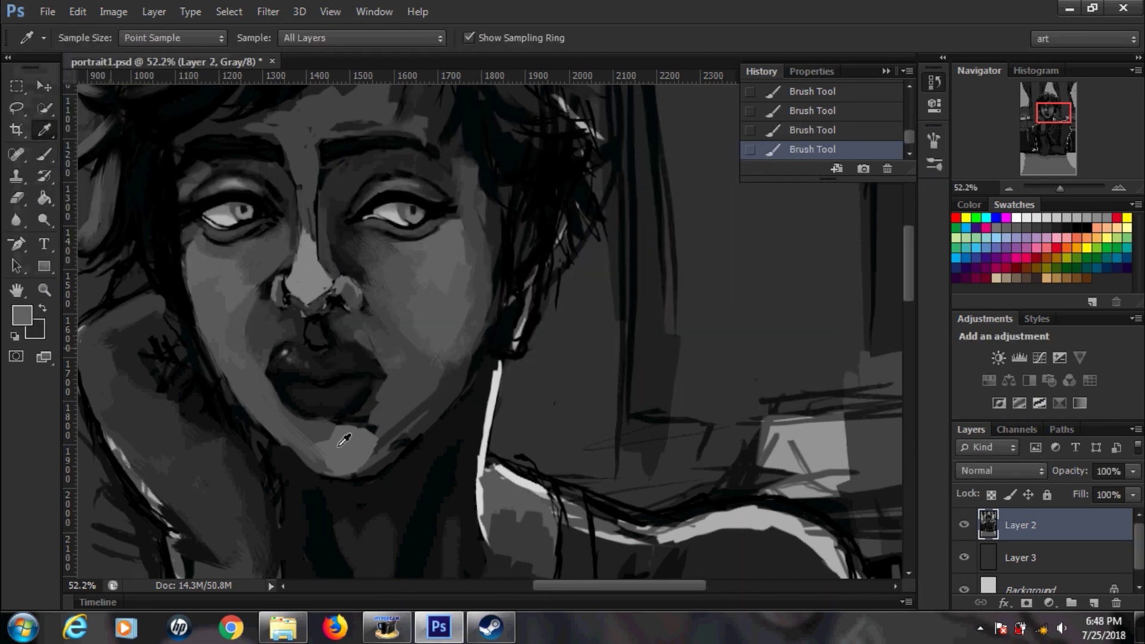
{"action": "left_click", "coordinate": [354, 475], "text": "alt"}
{"action": "scroll", "coordinate": [417, 450], "scroll_direction": "down", "scroll_amount": 3}
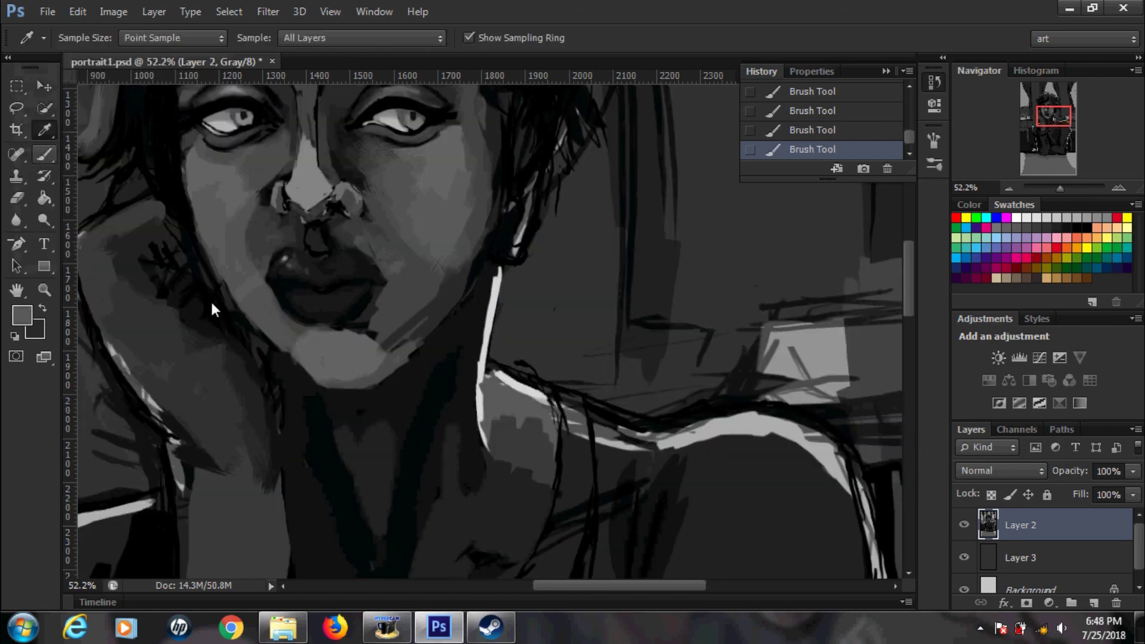
{"action": "scroll", "coordinate": [382, 224], "scroll_direction": "up", "scroll_amount": 3}
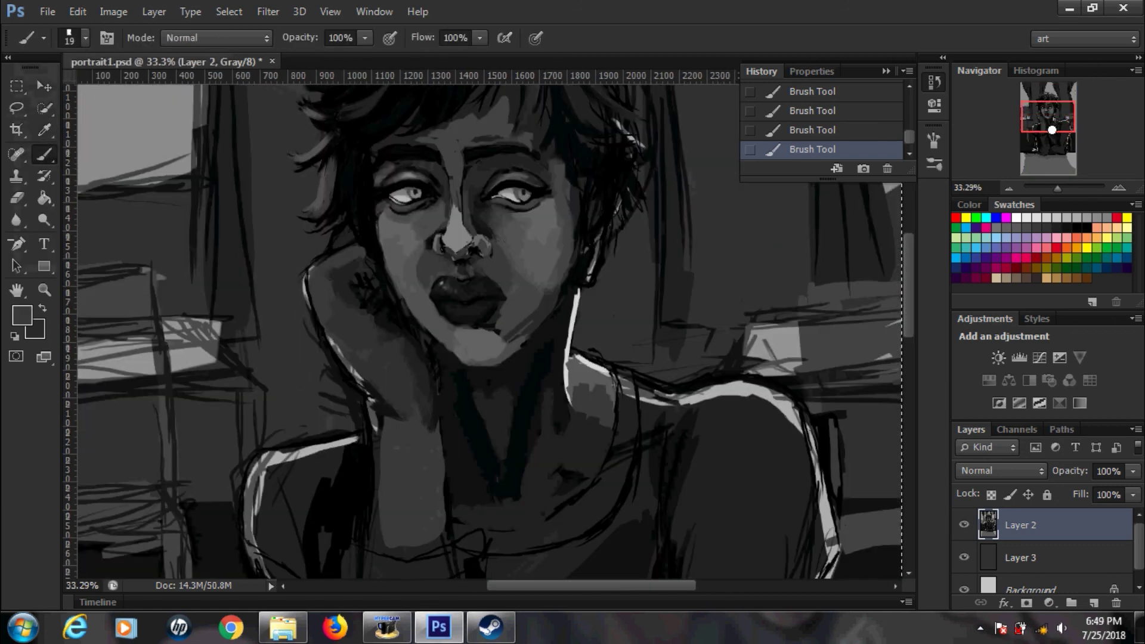
{"action": "left_click", "coordinate": [22, 315]}
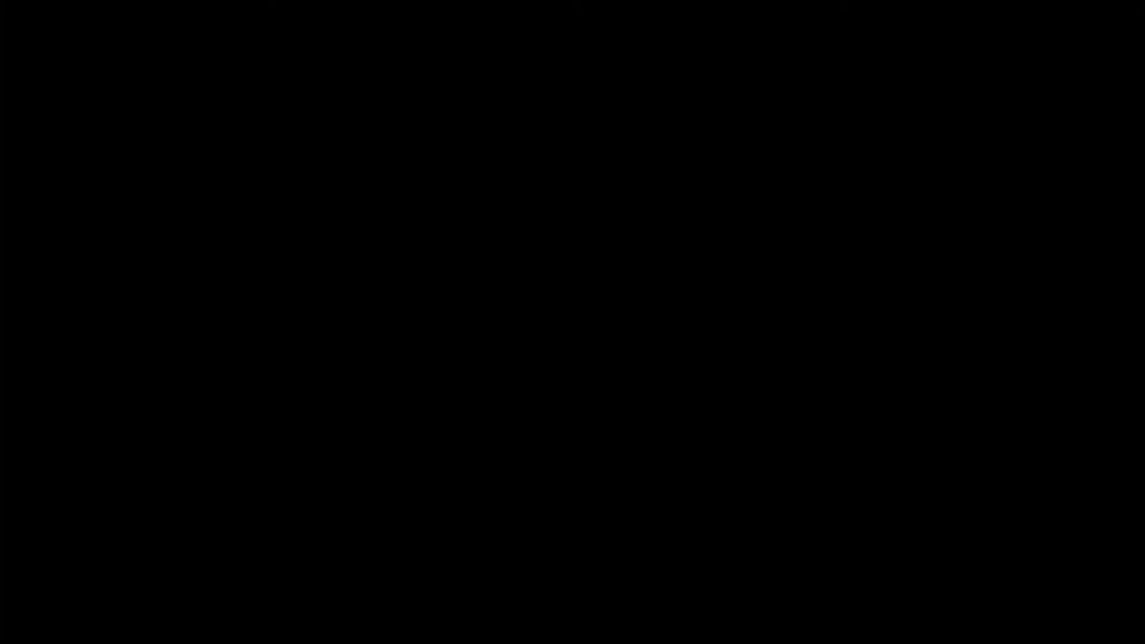